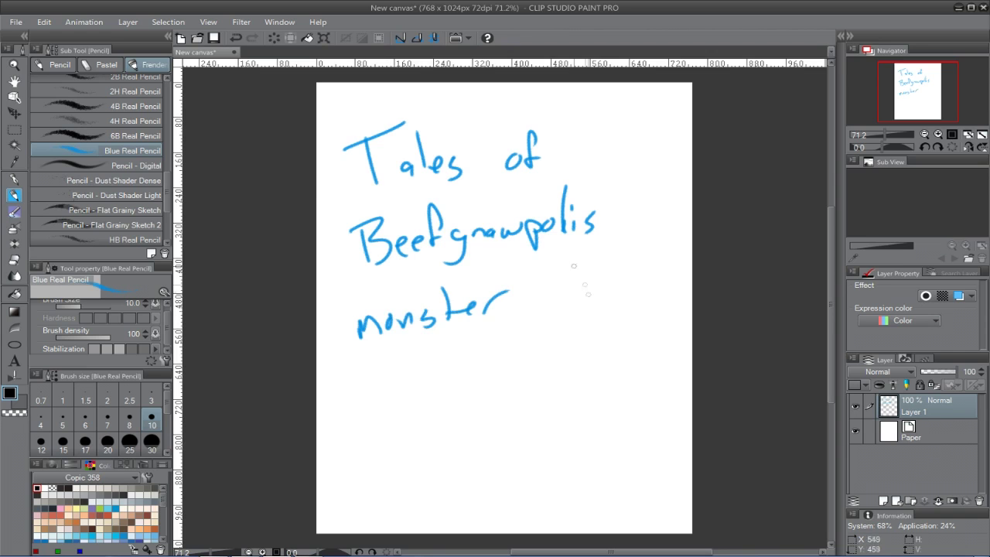
# - Handwrite "design:" in blue after the word "monster" on the title page
pyautogui.moveTo(548, 298); pyautogui.dragTo(566, 304)
pyautogui.moveTo(601, 291)
pyautogui.mouseDown()
pyautogui.moveTo(586, 314)
pyautogui.moveTo(624, 302)
pyautogui.mouseUp()
pyautogui.click(636, 281)
pyautogui.click(636, 302)
# - Letter "VOID WALKER" in purple across two lines below the blue title, using the Wet Charcoal brush at size 30
pyautogui.moveTo(162, 500); pyautogui.dragTo(163, 534)
pyautogui.click(132, 525)
pyautogui.click(14, 212)
pyautogui.moveTo(355, 383); pyautogui.dragTo(379, 373)
pyautogui.moveTo(413, 376)
pyautogui.mouseDown()
pyautogui.moveTo(404, 394)
pyautogui.moveTo(417, 376)
pyautogui.mouseUp()
pyautogui.moveTo(449, 367); pyautogui.dragTo(456, 400)
pyautogui.moveTo(492, 368); pyautogui.dragTo(490, 397)
pyautogui.moveTo(484, 366); pyautogui.dragTo(498, 400)
pyautogui.moveTo(353, 462); pyautogui.dragTo(389, 445)
pyautogui.moveTo(420, 492); pyautogui.dragTo(443, 481)
pyautogui.moveTo(459, 435); pyautogui.dragTo(486, 470)
pyautogui.moveTo(499, 424); pyautogui.dragTo(507, 471)
pyautogui.moveTo(525, 427); pyautogui.dragTo(527, 469)
pyautogui.moveTo(577, 413)
pyautogui.mouseDown()
pyautogui.moveTo(548, 456)
pyautogui.moveTo(641, 455)
pyautogui.mouseUp()
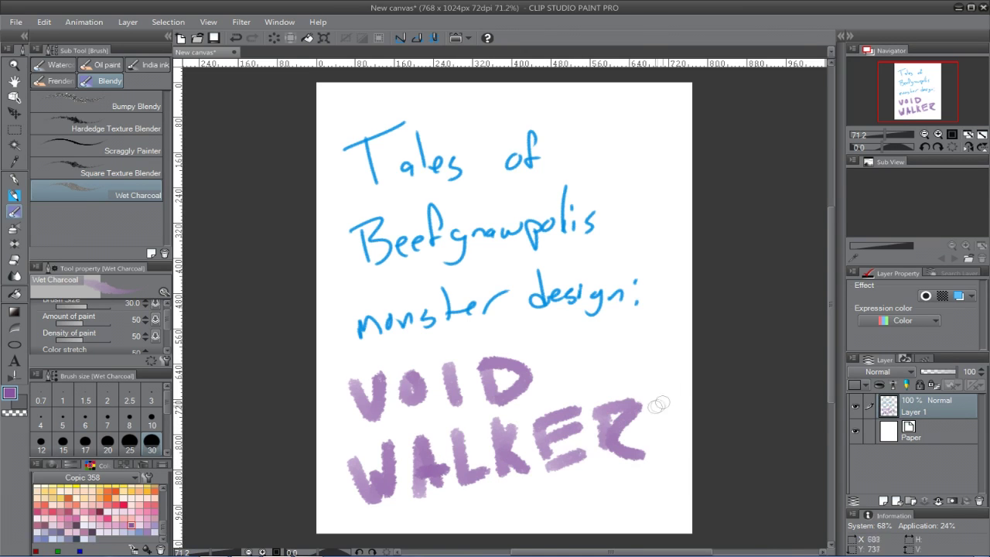
# - Add small pen lettering with the Inker - G Nib below the title, and clear the whole layer
pyautogui.click(13, 178)
pyautogui.moveTo(529, 502); pyautogui.dragTo(558, 504)
pyautogui.moveTo(566, 486)
pyautogui.mouseDown()
pyautogui.moveTo(581, 501)
pyautogui.moveTo(626, 492)
pyautogui.mouseUp()
pyautogui.moveTo(631, 476)
pyautogui.mouseDown()
pyautogui.moveTo(628, 525)
pyautogui.moveTo(645, 512)
pyautogui.mouseUp()
pyautogui.moveTo(649, 512); pyautogui.dragTo(664, 511)
pyautogui.click(272, 38)
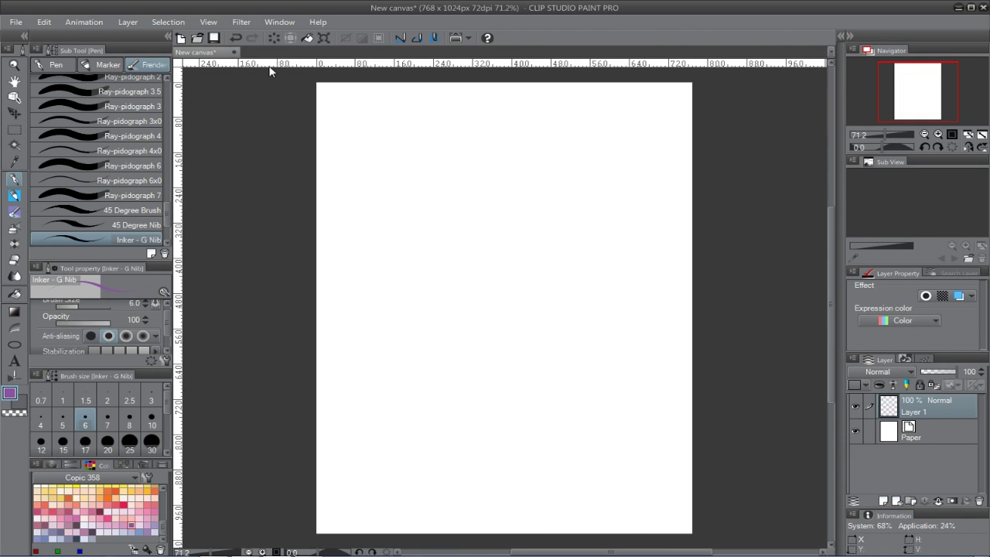
# - Rough out a slender figure's tilted oval head, neck and boxy torso with the Blue Real Pencil at size 5
pyautogui.press('p')
pyautogui.click(63, 419)
pyautogui.moveTo(504, 112)
pyautogui.mouseDown()
pyautogui.moveTo(507, 172)
pyautogui.moveTo(491, 183)
pyautogui.moveTo(525, 177)
pyautogui.moveTo(498, 201)
pyautogui.mouseUp()
pyautogui.click(236, 38)
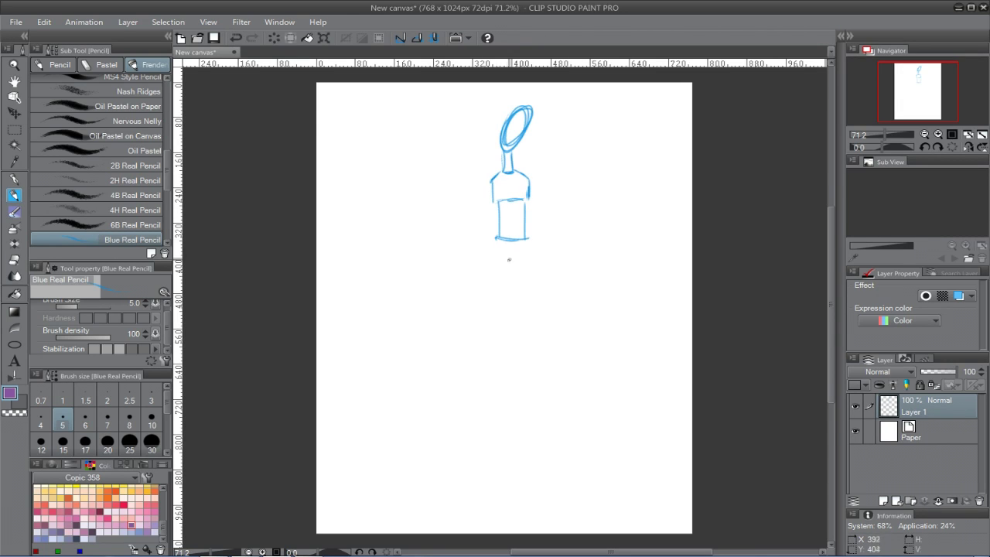
# - Sketch the hips, two long thin legs with knee joints, and feet that trail off in wavy tendrils
pyautogui.moveTo(495, 242)
pyautogui.mouseDown()
pyautogui.moveTo(489, 395)
pyautogui.moveTo(492, 370)
pyautogui.mouseUp()
pyautogui.moveTo(511, 267)
pyautogui.mouseDown()
pyautogui.moveTo(503, 362)
pyautogui.moveTo(525, 241)
pyautogui.moveTo(538, 348)
pyautogui.moveTo(527, 331)
pyautogui.moveTo(494, 451)
pyautogui.moveTo(497, 477)
pyautogui.mouseUp()
pyautogui.moveTo(503, 369); pyautogui.dragTo(507, 468)
pyautogui.moveTo(507, 469); pyautogui.dragTo(497, 479)
pyautogui.moveTo(529, 408); pyautogui.dragTo(529, 469)
pyautogui.moveTo(538, 358); pyautogui.dragTo(533, 472)
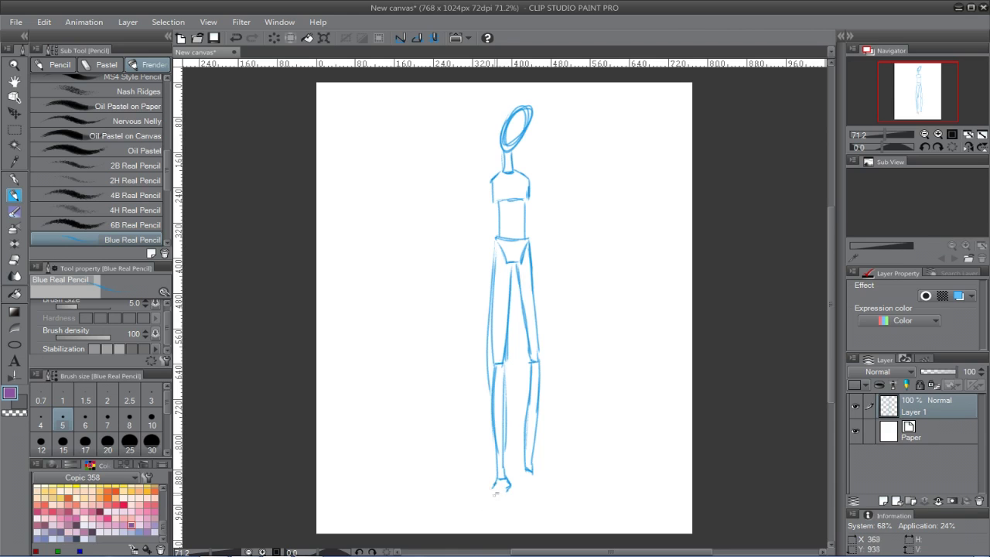
pyautogui.moveTo(491, 493); pyautogui.dragTo(484, 517)
pyautogui.moveTo(530, 485); pyautogui.dragTo(592, 502)
# - Sketch the shoulders and a long arm hanging straight down beside the body
pyautogui.moveTo(481, 186); pyautogui.dragTo(498, 174)
pyautogui.moveTo(512, 168)
pyautogui.mouseDown()
pyautogui.moveTo(530, 172)
pyautogui.moveTo(473, 283)
pyautogui.mouseUp()
pyautogui.moveTo(484, 194)
pyautogui.mouseDown()
pyautogui.moveTo(490, 286)
pyautogui.moveTo(480, 373)
pyautogui.moveTo(475, 297)
pyautogui.mouseUp()
pyautogui.moveTo(484, 293); pyautogui.dragTo(486, 361)
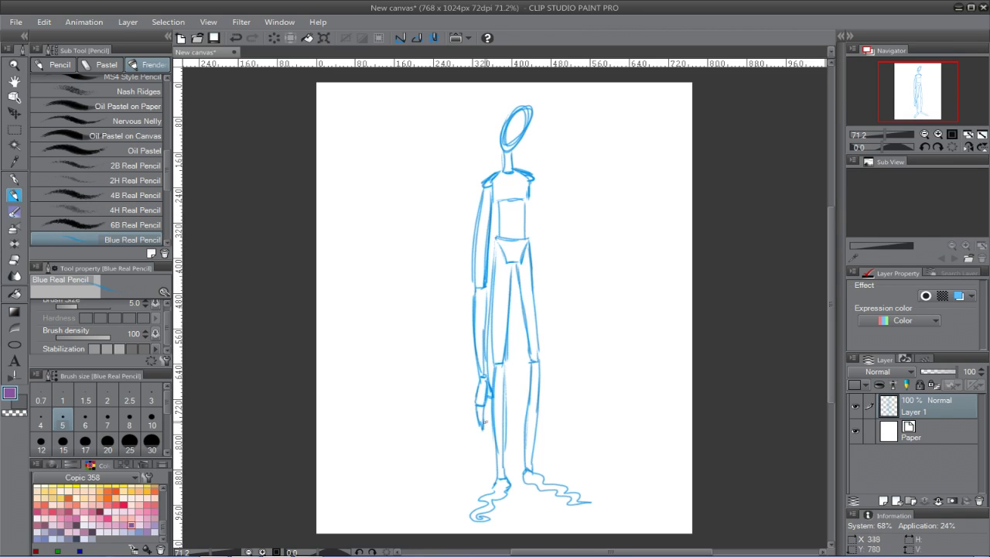
# - Sketch the other arm bent at the elbow and raised, with wispy curls rising from its open hand
pyautogui.moveTo(531, 180)
pyautogui.mouseDown()
pyautogui.moveTo(559, 280)
pyautogui.moveTo(570, 283)
pyautogui.moveTo(612, 178)
pyautogui.mouseUp()
pyautogui.moveTo(560, 266)
pyautogui.mouseDown()
pyautogui.moveTo(614, 187)
pyautogui.moveTo(571, 248)
pyautogui.moveTo(610, 182)
pyautogui.moveTo(601, 184)
pyautogui.moveTo(613, 182)
pyautogui.moveTo(604, 179)
pyautogui.moveTo(615, 186)
pyautogui.moveTo(633, 168)
pyautogui.mouseUp()
pyautogui.moveTo(622, 124); pyautogui.dragTo(637, 165)
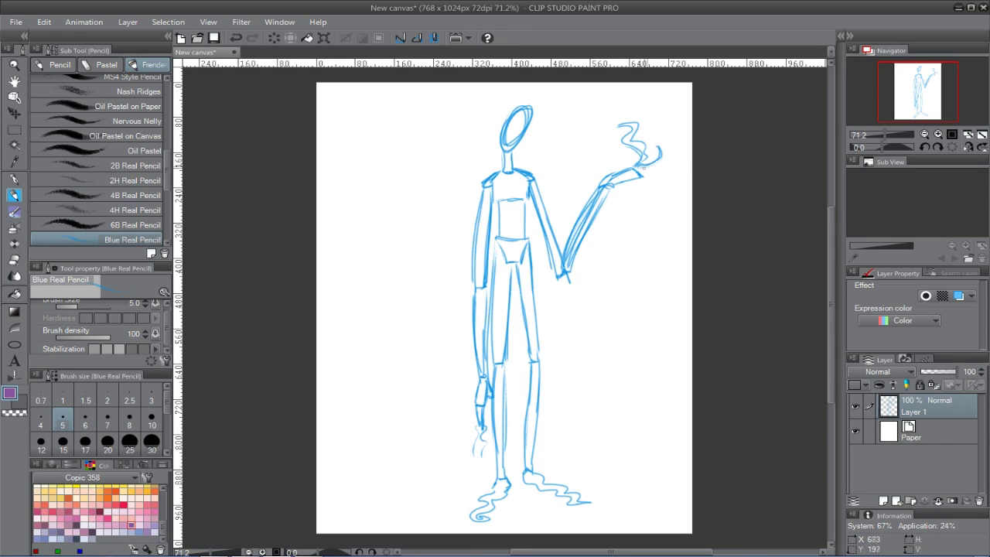
# - Undo the wispy curls on the raised hand and redraw it with a thumb and short curved fingers
pyautogui.click(237, 38)
pyautogui.click(237, 38)
pyautogui.click(237, 38)
pyautogui.click(236, 37)
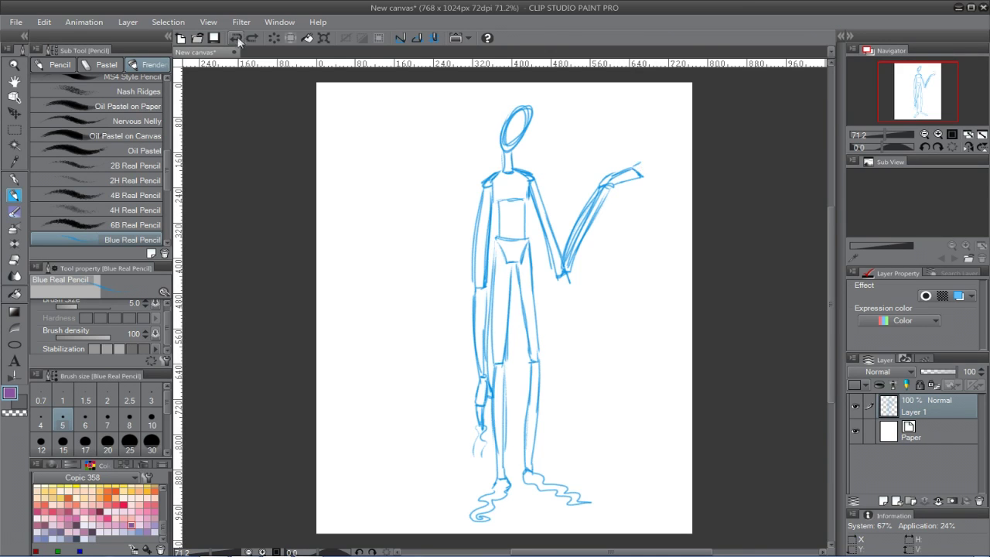
pyautogui.moveTo(634, 166); pyautogui.dragTo(634, 146)
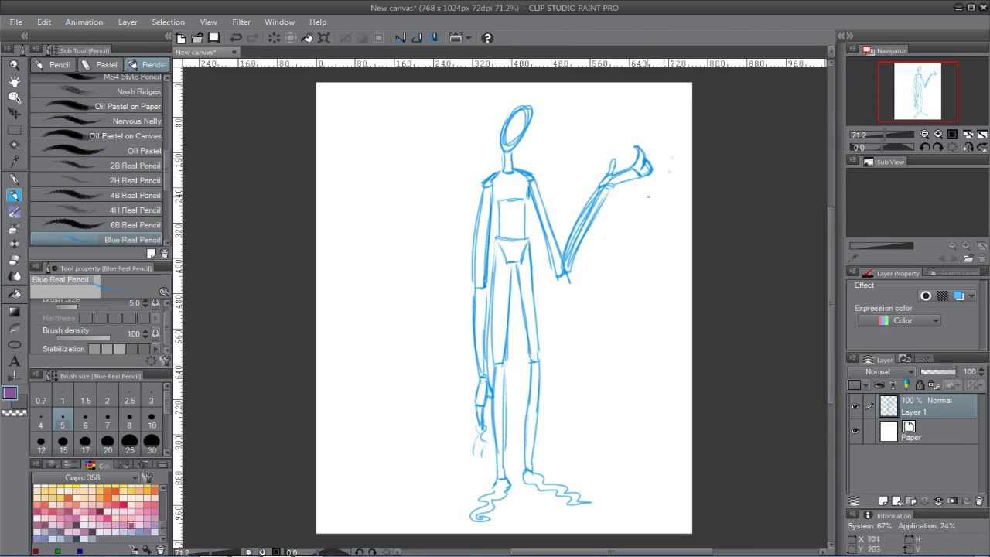
# - Fade the blue sketch layer to 53% opacity and set up a new layer above it for the Pencil - Layout Red 2
pyautogui.moveTo(958, 374); pyautogui.dragTo(940, 375)
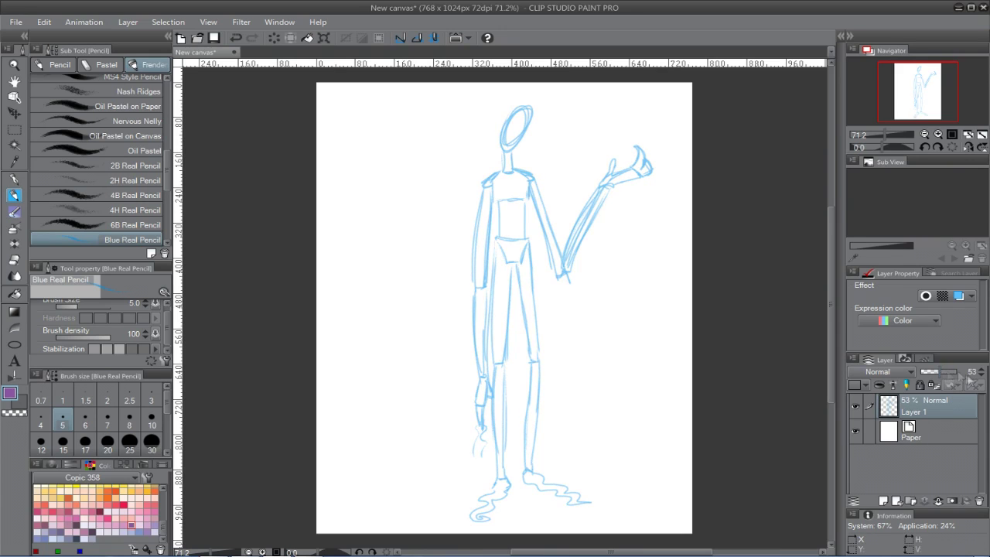
pyautogui.click(884, 501)
pyautogui.scroll(-5, 78, 200)
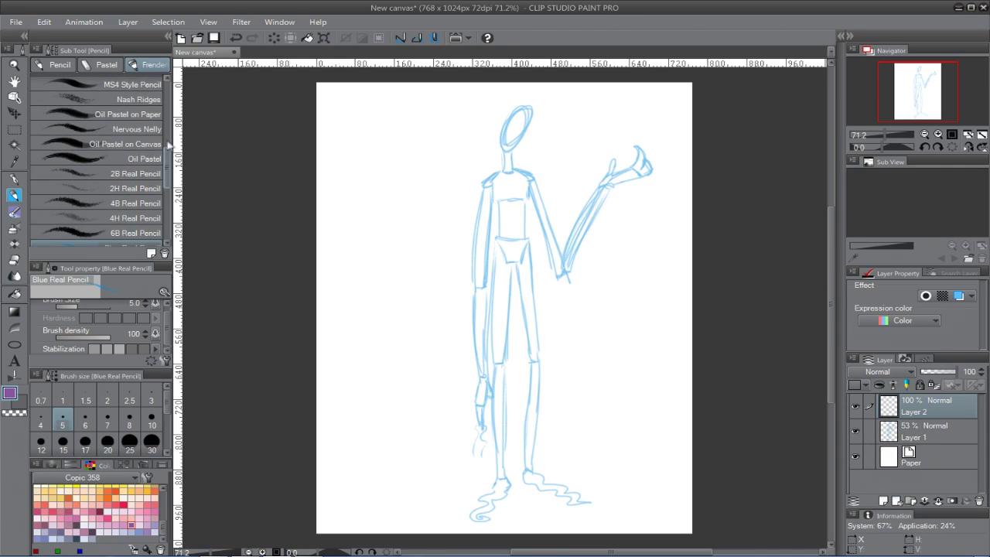
pyautogui.click(81, 201)
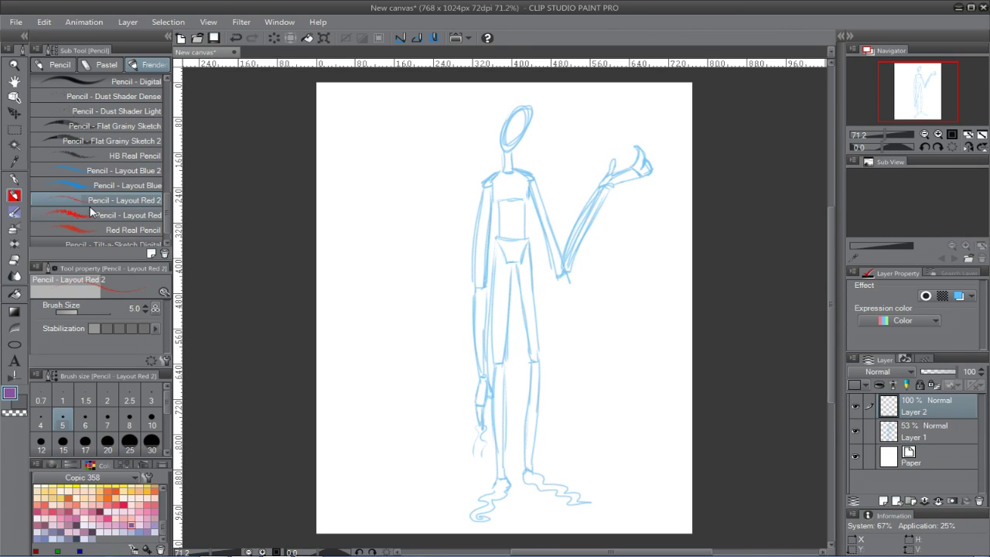
# - Outline an angular flat-topped head in red over the blue oval, with a facial centre line, an eye line and the neck
pyautogui.scroll(4, 509, 73)
pyautogui.moveTo(576, 184)
pyautogui.mouseDown()
pyautogui.moveTo(487, 185)
pyautogui.moveTo(471, 279)
pyautogui.moveTo(509, 331)
pyautogui.mouseUp()
pyautogui.moveTo(578, 185)
pyautogui.mouseDown()
pyautogui.moveTo(592, 225)
pyautogui.moveTo(584, 263)
pyautogui.moveTo(546, 322)
pyautogui.moveTo(520, 340)
pyautogui.mouseUp()
pyautogui.moveTo(477, 271); pyautogui.dragTo(519, 353)
pyautogui.moveTo(478, 251); pyautogui.dragTo(513, 338)
pyautogui.moveTo(565, 194)
pyautogui.mouseDown()
pyautogui.moveTo(555, 274)
pyautogui.moveTo(522, 347)
pyautogui.mouseUp()
pyautogui.moveTo(536, 254); pyautogui.dragTo(589, 261)
pyautogui.moveTo(479, 304); pyautogui.dragTo(489, 383)
pyautogui.moveTo(528, 336); pyautogui.dragTo(514, 387)
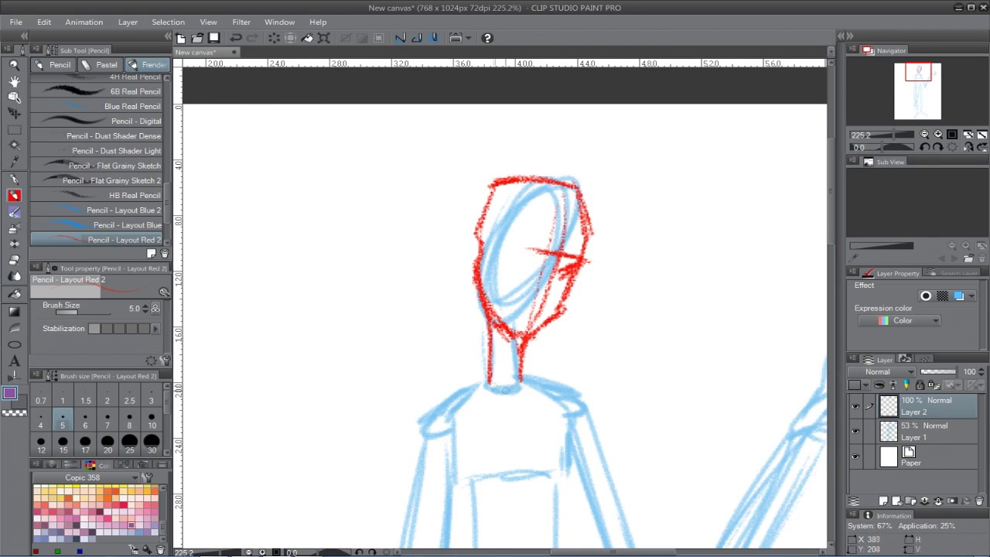
# - Trace the torso in red: sloping shoulders, chest block with a centre mark, narrow waist and top of the hips
pyautogui.moveTo(509, 425)
pyautogui.mouseDown()
pyautogui.moveTo(528, 211)
pyautogui.moveTo(530, 231)
pyautogui.mouseUp()
pyautogui.moveTo(482, 269)
pyautogui.mouseDown()
pyautogui.moveTo(507, 260)
pyautogui.moveTo(580, 267)
pyautogui.mouseUp()
pyautogui.moveTo(584, 210); pyautogui.dragTo(584, 261)
pyautogui.moveTo(554, 255); pyautogui.dragTo(520, 258)
pyautogui.moveTo(471, 202); pyautogui.dragTo(492, 379)
pyautogui.moveTo(574, 269); pyautogui.dragTo(572, 380)
pyautogui.moveTo(507, 150); pyautogui.dragTo(441, 224)
pyautogui.moveTo(541, 161); pyautogui.dragTo(608, 208)
pyautogui.moveTo(593, 350)
pyautogui.mouseDown()
pyautogui.moveTo(567, 201)
pyautogui.moveTo(557, 251)
pyautogui.mouseUp()
pyautogui.moveTo(496, 312); pyautogui.dragTo(533, 310)
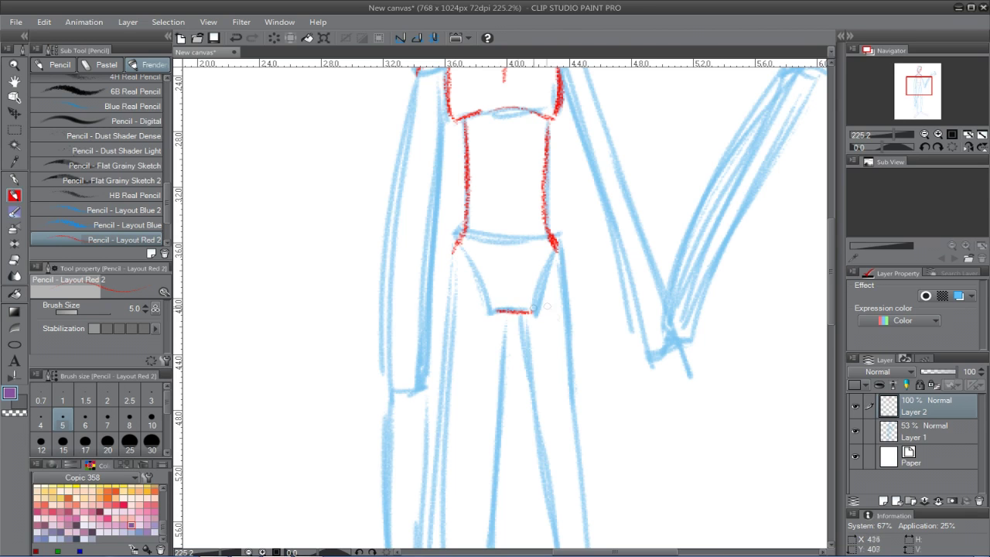
# - Trace the upper arm and forearm of the hanging arm in red
pyautogui.moveTo(515, 190); pyautogui.dragTo(575, 241)
pyautogui.moveTo(478, 128); pyautogui.dragTo(445, 402)
pyautogui.moveTo(452, 317); pyautogui.dragTo(444, 420)
pyautogui.moveTo(509, 122)
pyautogui.mouseDown()
pyautogui.moveTo(476, 424)
pyautogui.moveTo(492, 123)
pyautogui.mouseUp()
pyautogui.moveTo(893, 135); pyautogui.dragTo(889, 135)
pyautogui.moveTo(472, 203); pyautogui.dragTo(478, 389)
pyautogui.moveTo(472, 209); pyautogui.dragTo(478, 384)
pyautogui.moveTo(490, 214); pyautogui.dragTo(484, 384)
pyautogui.hotkey('ctrl', 'z')
pyautogui.moveTo(491, 220); pyautogui.dragTo(489, 384)
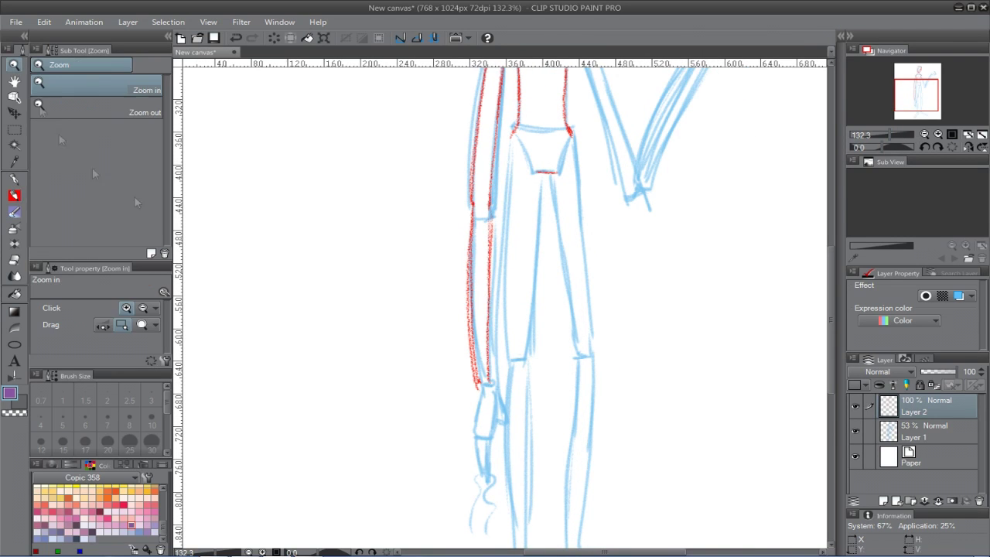
# - Draw the hanging arm's hand in red with long thin fingers and a thumb, using brush size 3
pyautogui.scroll(7, 499, 388)
pyautogui.press('[')
pyautogui.press('[')
pyautogui.moveTo(503, 147); pyautogui.dragTo(477, 334)
pyautogui.moveTo(513, 356); pyautogui.dragTo(546, 511)
pyautogui.moveTo(553, 340); pyautogui.dragTo(568, 534)
pyautogui.moveTo(512, 369); pyautogui.dragTo(533, 515)
pyautogui.moveTo(499, 345); pyautogui.dragTo(523, 516)
pyautogui.moveTo(476, 321)
pyautogui.mouseDown()
pyautogui.moveTo(474, 457)
pyautogui.moveTo(494, 473)
pyautogui.mouseUp()
pyautogui.moveTo(555, 201); pyautogui.dragTo(550, 361)
pyautogui.moveTo(555, 150)
pyautogui.mouseDown()
pyautogui.moveTo(600, 264)
pyautogui.moveTo(572, 274)
pyautogui.mouseUp()
pyautogui.moveTo(599, 261); pyautogui.dragTo(604, 359)
pyautogui.moveTo(572, 276); pyautogui.dragTo(603, 396)
# - Trace the raised arm's upper arm, elbow and forearm in red, rotating the canvas for the strokes
pyautogui.moveTo(901, 134); pyautogui.dragTo(887, 135)
pyautogui.moveTo(696, 89); pyautogui.dragTo(606, 336)
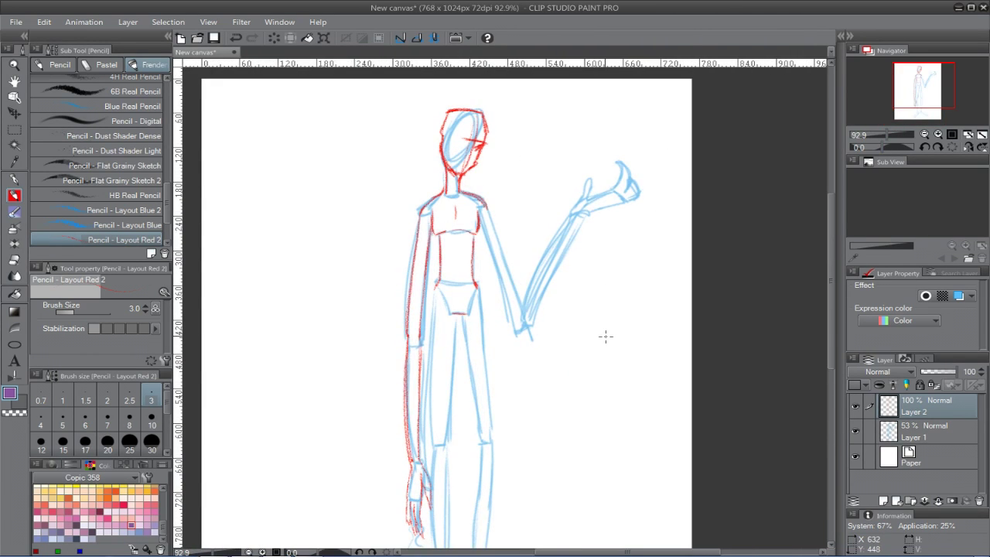
pyautogui.moveTo(571, 282)
pyautogui.mouseDown()
pyautogui.moveTo(453, 219)
pyautogui.moveTo(526, 162)
pyautogui.moveTo(615, 134)
pyautogui.moveTo(580, 148)
pyautogui.moveTo(507, 206)
pyautogui.mouseUp()
pyautogui.moveTo(618, 132)
pyautogui.mouseDown()
pyautogui.moveTo(506, 208)
pyautogui.moveTo(557, 189)
pyautogui.moveTo(532, 202)
pyautogui.mouseUp()
pyautogui.moveTo(895, 147); pyautogui.dragTo(885, 147)
pyautogui.moveTo(492, 140)
pyautogui.mouseDown()
pyautogui.moveTo(419, 234)
pyautogui.moveTo(492, 136)
pyautogui.moveTo(425, 243)
pyautogui.moveTo(430, 235)
pyautogui.mouseUp()
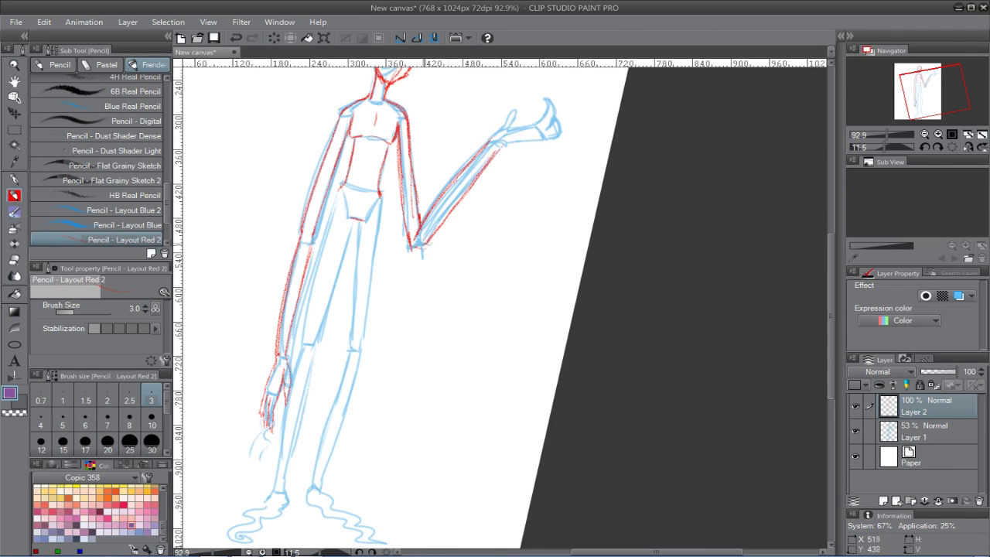
# - Reset the canvas rotation and outline the raised hand's lower edge and two upright pointed fingers in red
pyautogui.click(955, 148)
pyautogui.hotkey('ctrl', 'space')
pyautogui.moveTo(579, 80); pyautogui.dragTo(368, 205)
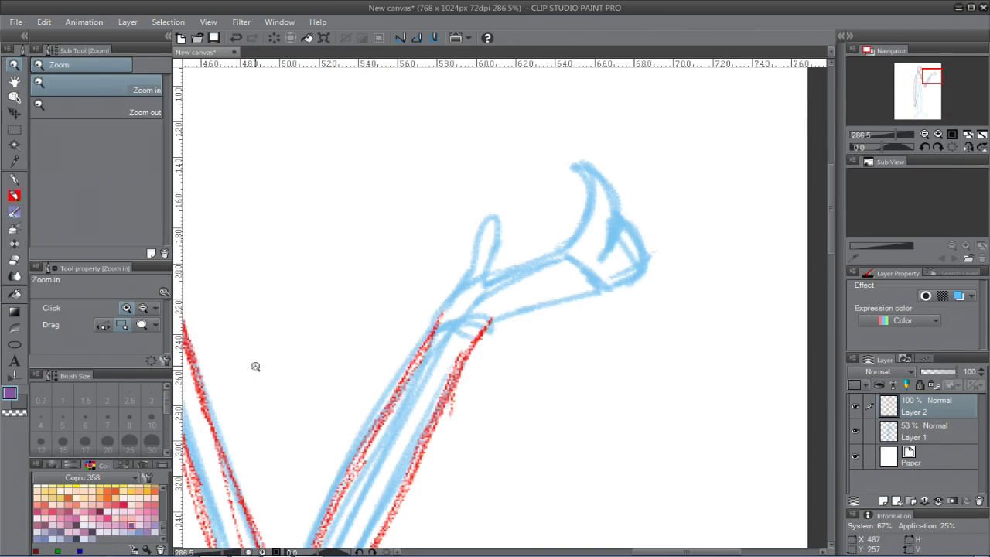
pyautogui.moveTo(490, 319)
pyautogui.mouseDown()
pyautogui.moveTo(608, 288)
pyautogui.moveTo(698, 213)
pyautogui.moveTo(600, 272)
pyautogui.mouseUp()
pyautogui.moveTo(624, 145)
pyautogui.mouseDown()
pyautogui.moveTo(648, 190)
pyautogui.moveTo(597, 273)
pyautogui.moveTo(631, 195)
pyautogui.moveTo(591, 264)
pyautogui.mouseUp()
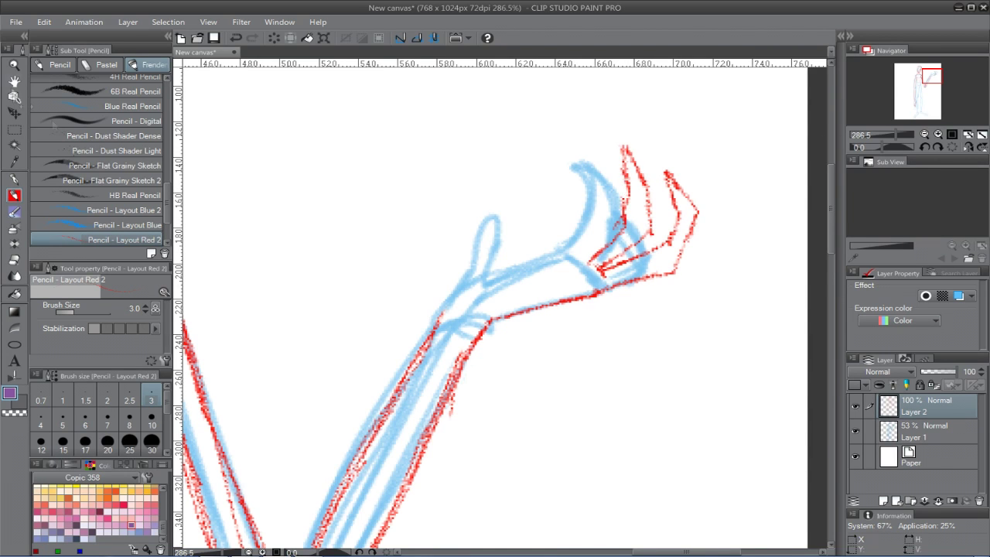
# - Try a long finger on the raised hand that curves up and back over the wrist
pyautogui.doubleClick(14, 66)
pyautogui.click(15, 81)
pyautogui.moveTo(309, 306); pyautogui.dragTo(244, 293)
pyautogui.click(15, 65)
pyautogui.moveTo(540, 221); pyautogui.dragTo(367, 357)
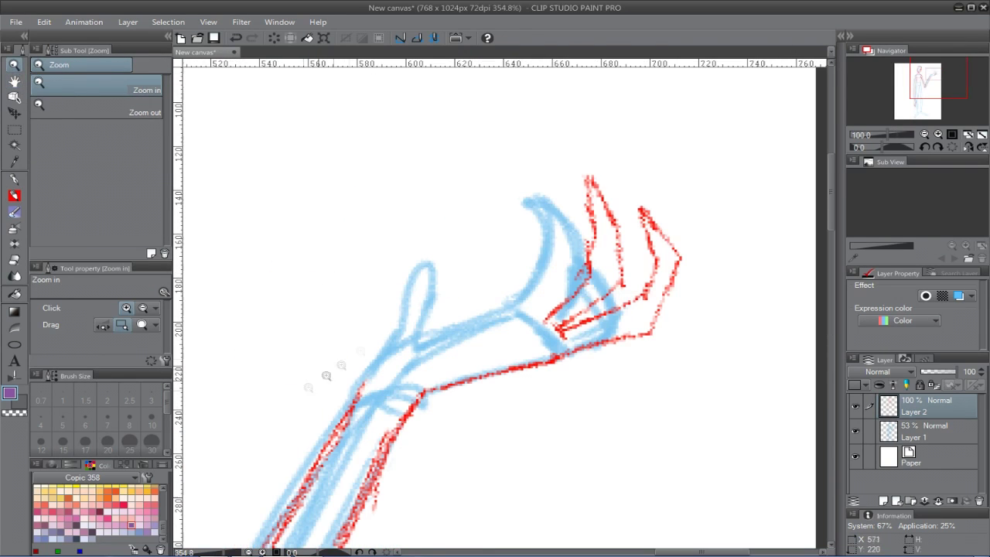
pyautogui.click(14, 196)
pyautogui.moveTo(543, 316)
pyautogui.mouseDown()
pyautogui.moveTo(572, 274)
pyautogui.moveTo(564, 197)
pyautogui.moveTo(430, 108)
pyautogui.moveTo(551, 188)
pyautogui.moveTo(520, 304)
pyautogui.mouseUp()
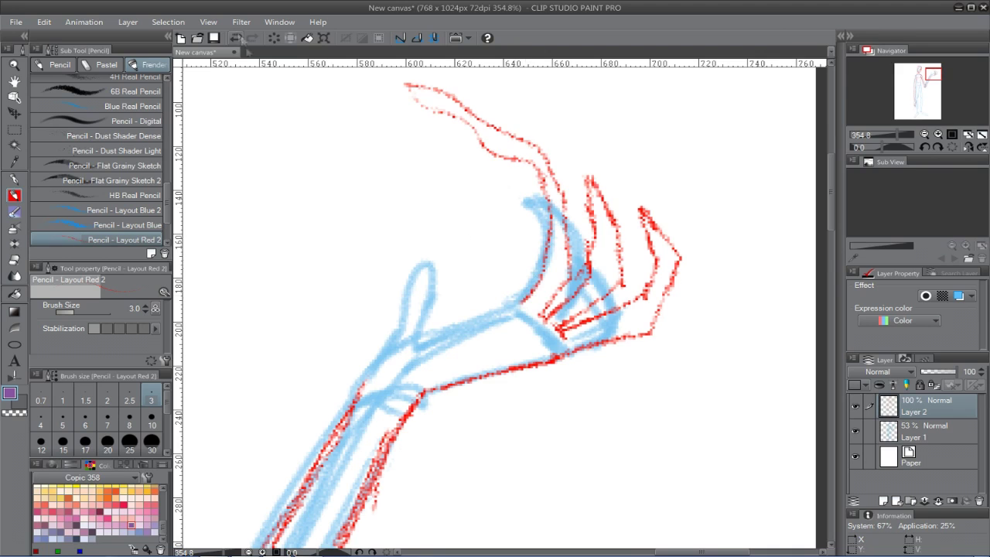
# - Undo the raised hand's finger strokes and redraw the outer finger folded in toward the palm
pyautogui.click(236, 38)
pyautogui.click(236, 38)
pyautogui.click(235, 38)
pyautogui.click(236, 38)
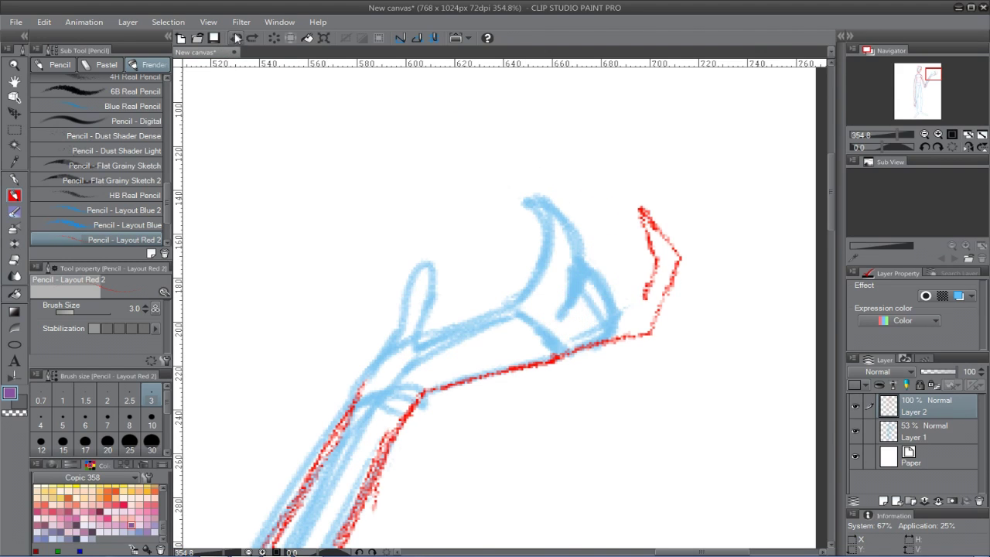
pyautogui.click(236, 38)
pyautogui.click(236, 38)
pyautogui.moveTo(650, 332)
pyautogui.mouseDown()
pyautogui.moveTo(563, 288)
pyautogui.moveTo(606, 300)
pyautogui.mouseUp()
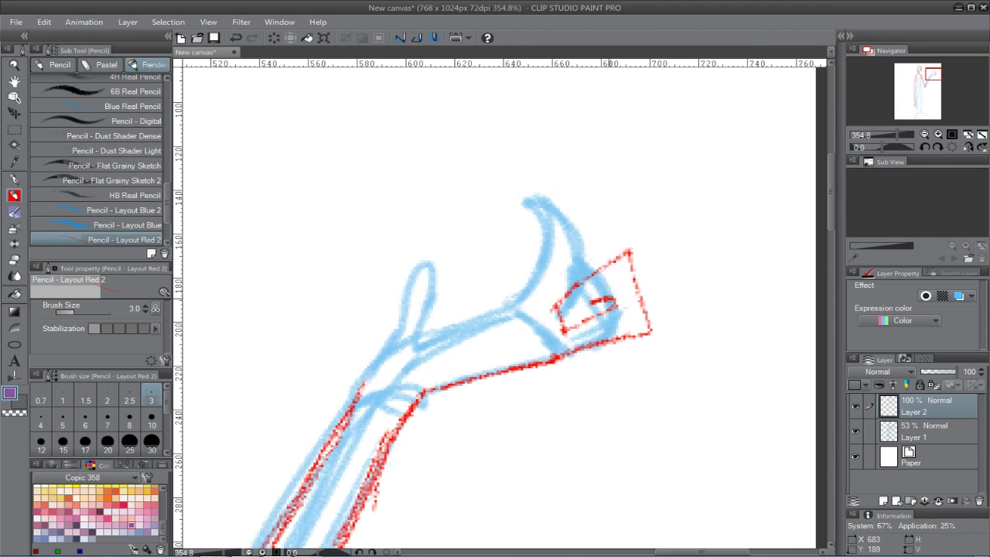
# - Add a hook-shaped index finger, the palm's upper edge and a pointed thumb to the raised hand
pyautogui.moveTo(578, 340)
pyautogui.mouseDown()
pyautogui.moveTo(623, 252)
pyautogui.moveTo(558, 271)
pyautogui.moveTo(534, 309)
pyautogui.moveTo(573, 353)
pyautogui.mouseUp()
pyautogui.moveTo(500, 308)
pyautogui.mouseDown()
pyautogui.moveTo(551, 93)
pyautogui.moveTo(593, 81)
pyautogui.moveTo(567, 271)
pyautogui.mouseUp()
pyautogui.moveTo(502, 300)
pyautogui.mouseDown()
pyautogui.moveTo(409, 345)
pyautogui.moveTo(464, 351)
pyautogui.mouseUp()
pyautogui.moveTo(361, 387)
pyautogui.mouseDown()
pyautogui.moveTo(397, 312)
pyautogui.moveTo(490, 261)
pyautogui.mouseUp()
pyautogui.moveTo(487, 265); pyautogui.dragTo(440, 300)
pyautogui.moveTo(441, 298); pyautogui.dragTo(418, 349)
# - Trace both thighs in red from the hips down to the knees at brush size 4
pyautogui.click(14, 67)
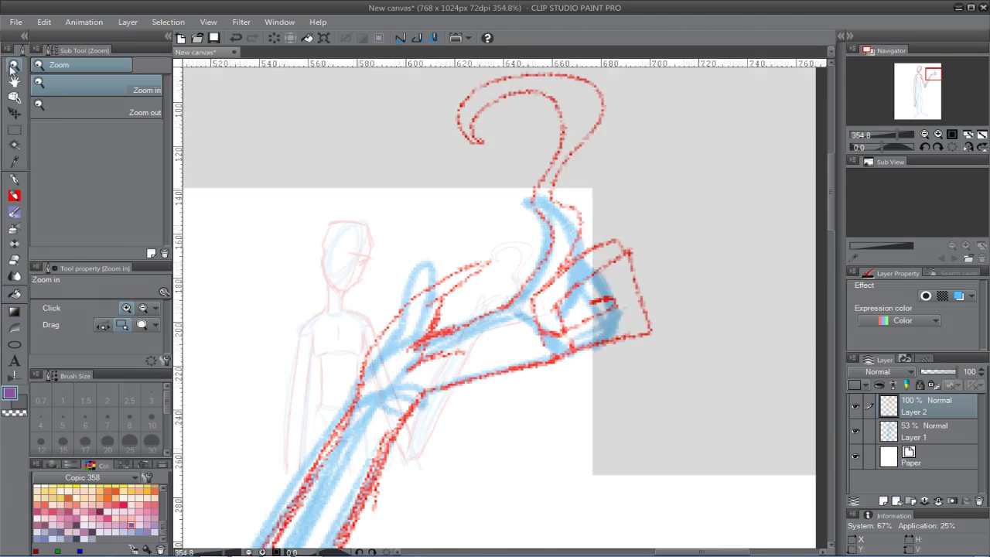
pyautogui.moveTo(483, 363); pyautogui.dragTo(544, 153)
pyautogui.click(14, 196)
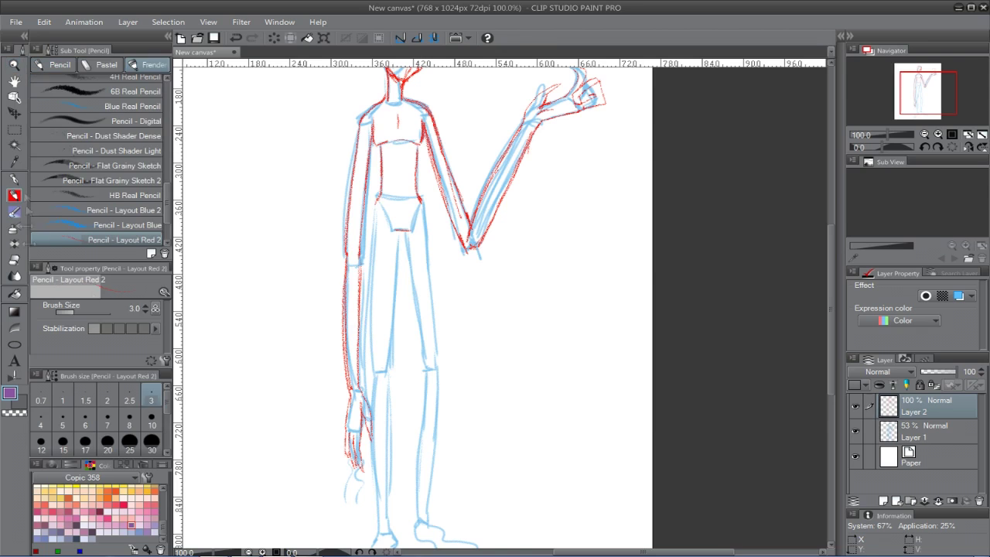
pyautogui.moveTo(377, 203); pyautogui.dragTo(375, 378)
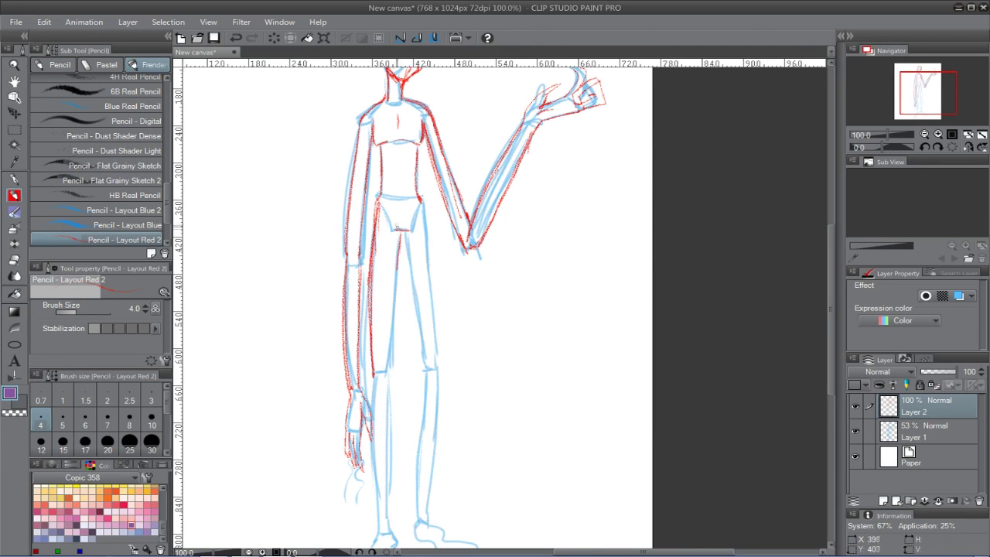
pyautogui.moveTo(399, 234); pyautogui.dragTo(388, 376)
pyautogui.moveTo(404, 234)
pyautogui.mouseDown()
pyautogui.moveTo(427, 365)
pyautogui.moveTo(440, 362)
pyautogui.mouseUp()
# - Trace the lower legs and the wavy tendril feet in red
pyautogui.press('e')
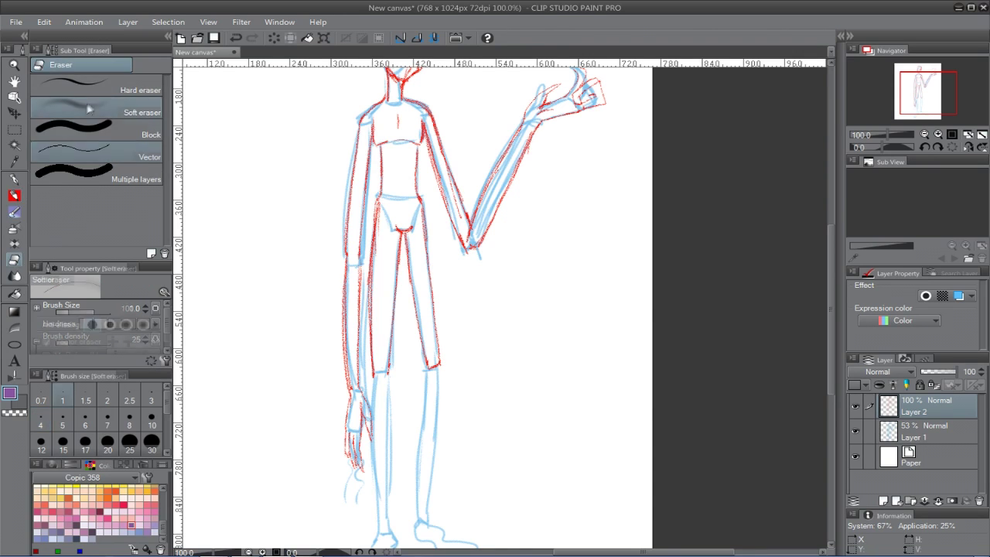
pyautogui.scroll(-3, 405, 270)
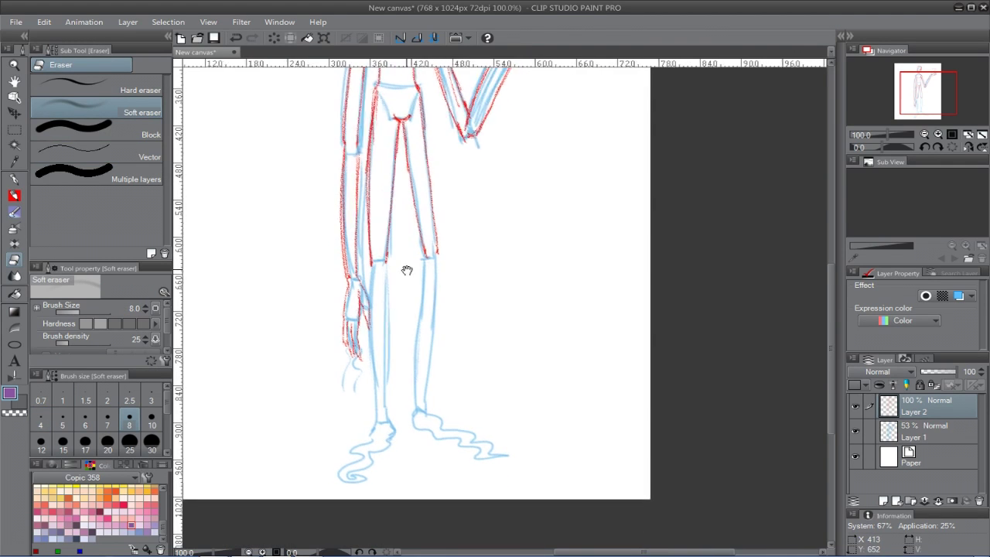
pyautogui.click(14, 195)
pyautogui.moveTo(388, 262)
pyautogui.mouseDown()
pyautogui.moveTo(387, 408)
pyautogui.moveTo(390, 268)
pyautogui.mouseUp()
pyautogui.moveTo(372, 312); pyautogui.dragTo(374, 400)
pyautogui.moveTo(378, 267); pyautogui.dragTo(376, 396)
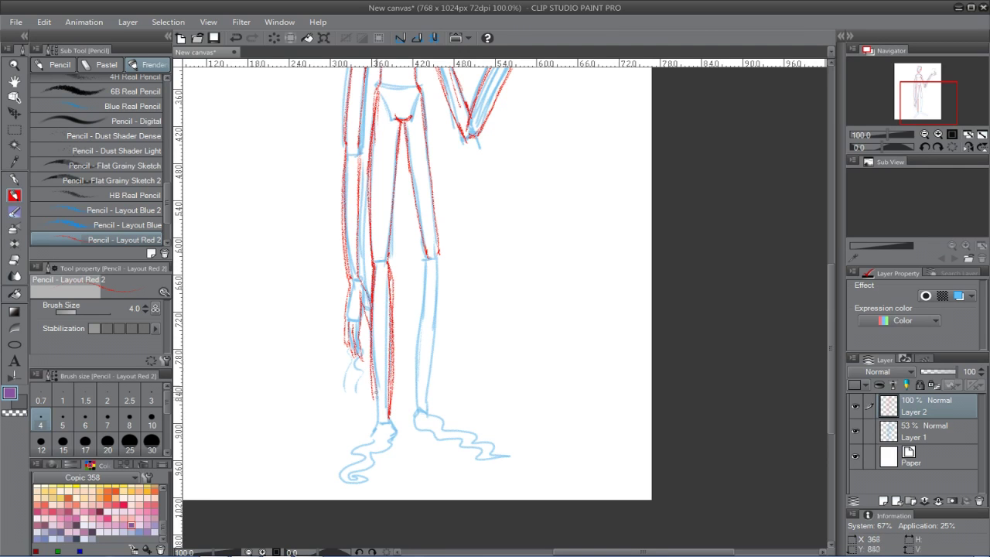
pyautogui.moveTo(370, 437)
pyautogui.mouseDown()
pyautogui.moveTo(347, 481)
pyautogui.moveTo(394, 432)
pyautogui.mouseUp()
pyautogui.moveTo(428, 260); pyautogui.dragTo(419, 400)
pyautogui.moveTo(419, 314); pyautogui.dragTo(416, 408)
pyautogui.moveTo(438, 252)
pyautogui.mouseDown()
pyautogui.moveTo(425, 410)
pyautogui.moveTo(473, 422)
pyautogui.moveTo(529, 462)
pyautogui.moveTo(464, 436)
pyautogui.mouseUp()
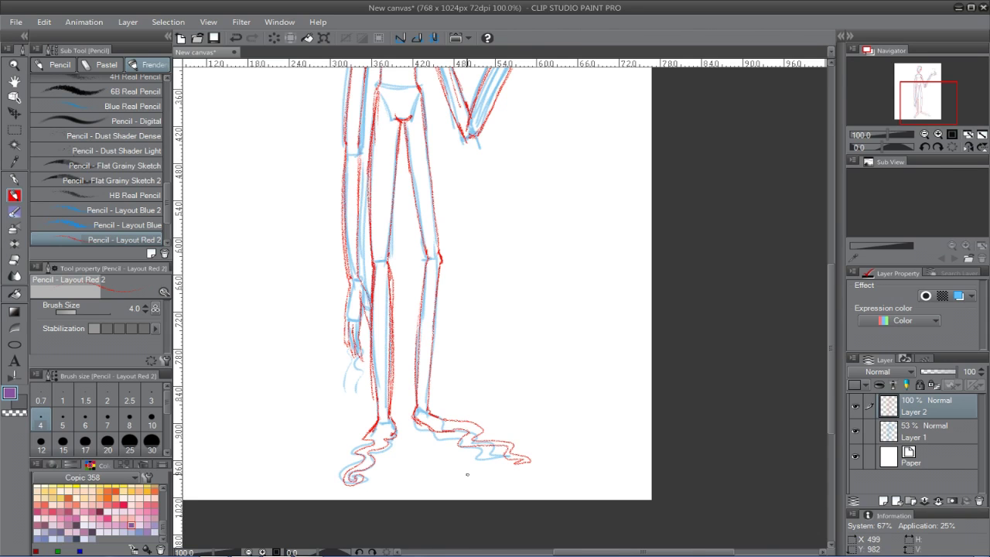
# - Draw two small round eyes and a cheek line on the face at brush size 3, and strengthen the head's side contours
pyautogui.doubleClick(14, 81)
pyautogui.hotkey('ctrl', 'space')
pyautogui.moveTo(533, 99); pyautogui.dragTo(634, 104)
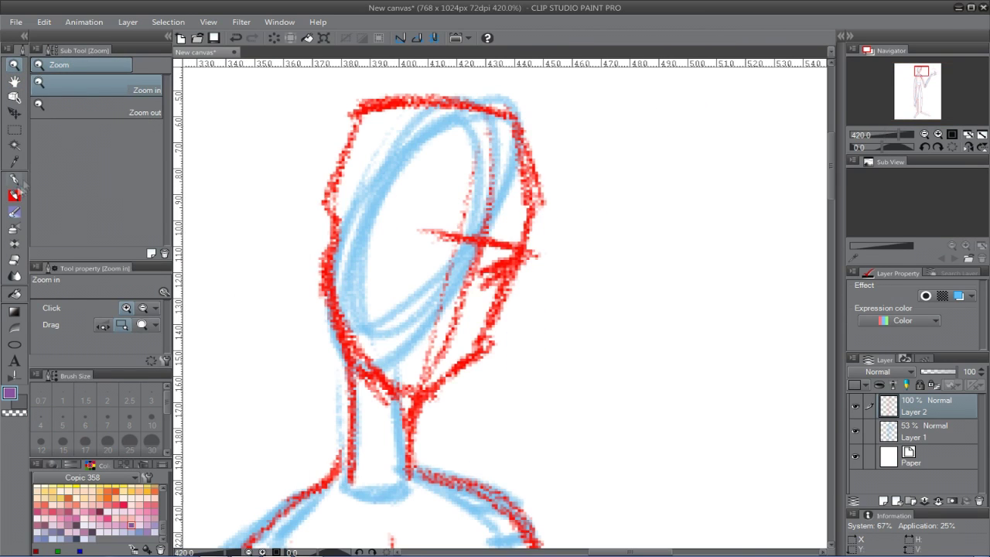
pyautogui.press('p')
pyautogui.click(152, 395)
pyautogui.moveTo(457, 219); pyautogui.dragTo(502, 229)
pyautogui.moveTo(387, 245)
pyautogui.mouseDown()
pyautogui.moveTo(408, 297)
pyautogui.moveTo(396, 352)
pyautogui.mouseUp()
pyautogui.moveTo(546, 236)
pyautogui.mouseDown()
pyautogui.moveTo(514, 140)
pyautogui.moveTo(527, 283)
pyautogui.moveTo(475, 357)
pyautogui.mouseUp()
pyautogui.moveTo(397, 365); pyautogui.dragTo(388, 237)
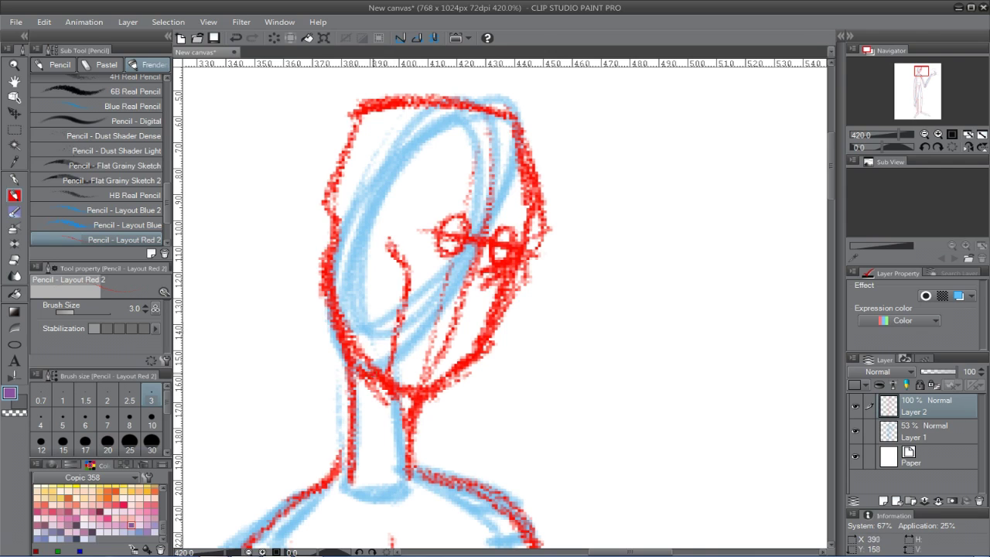
# - Erase the old chin lines with the Hard eraser at size 10 and redraw a narrower, jutting chin and jawline
pyautogui.click(14, 260)
pyautogui.moveTo(418, 411); pyautogui.dragTo(461, 390)
pyautogui.moveTo(385, 380)
pyautogui.mouseDown()
pyautogui.moveTo(426, 386)
pyautogui.moveTo(485, 365)
pyautogui.moveTo(447, 376)
pyautogui.moveTo(447, 367)
pyautogui.mouseUp()
pyautogui.press('p')
pyautogui.click(15, 260)
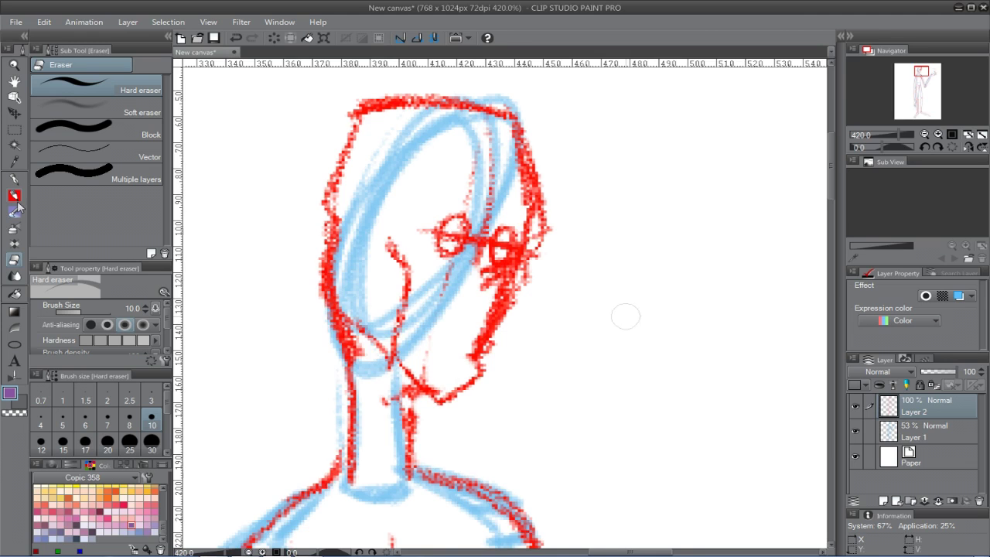
# - Add a single empty layer above the red sketch and choose a dark greyish purple as the drawing colour
pyautogui.moveTo(898, 135); pyautogui.dragTo(891, 135)
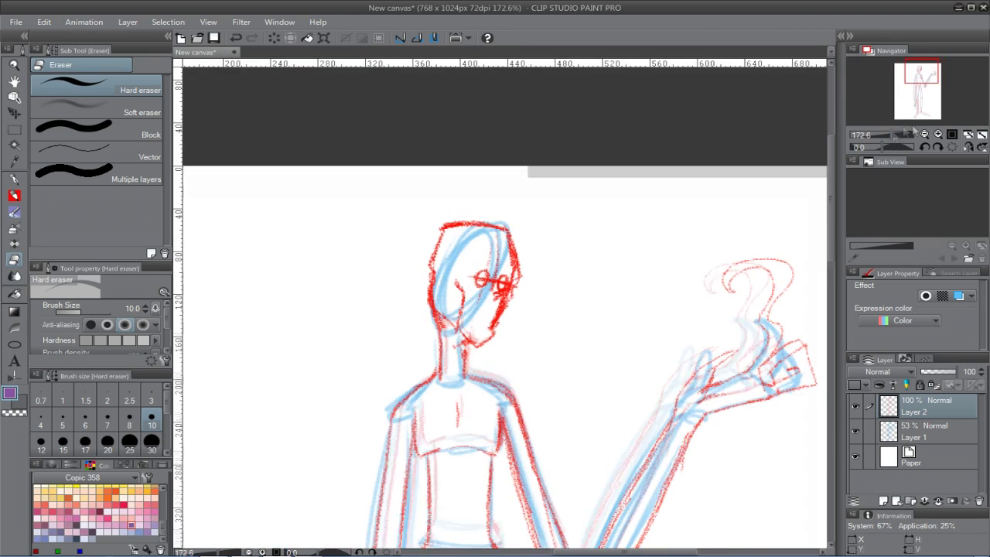
pyautogui.doubleClick(884, 503)
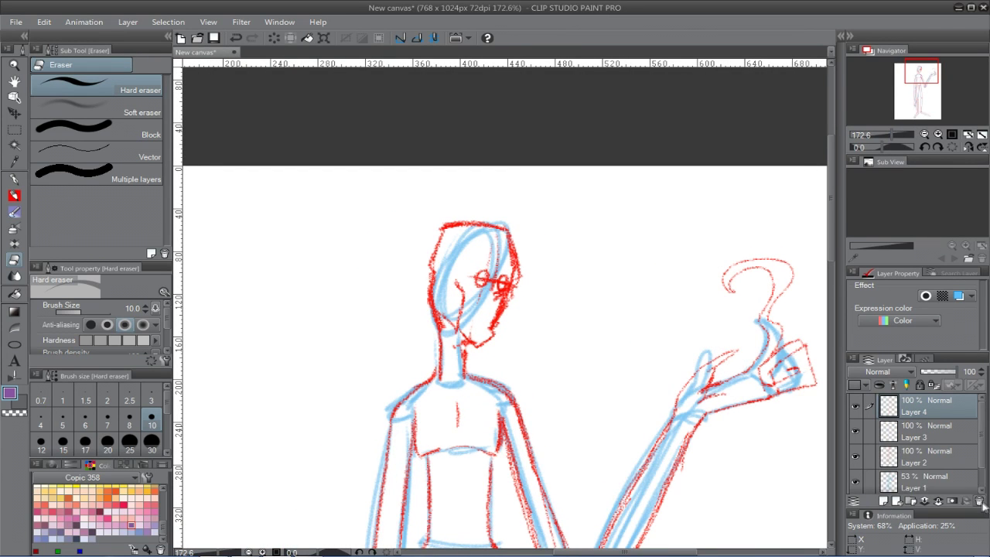
pyautogui.click(980, 502)
pyautogui.click(91, 532)
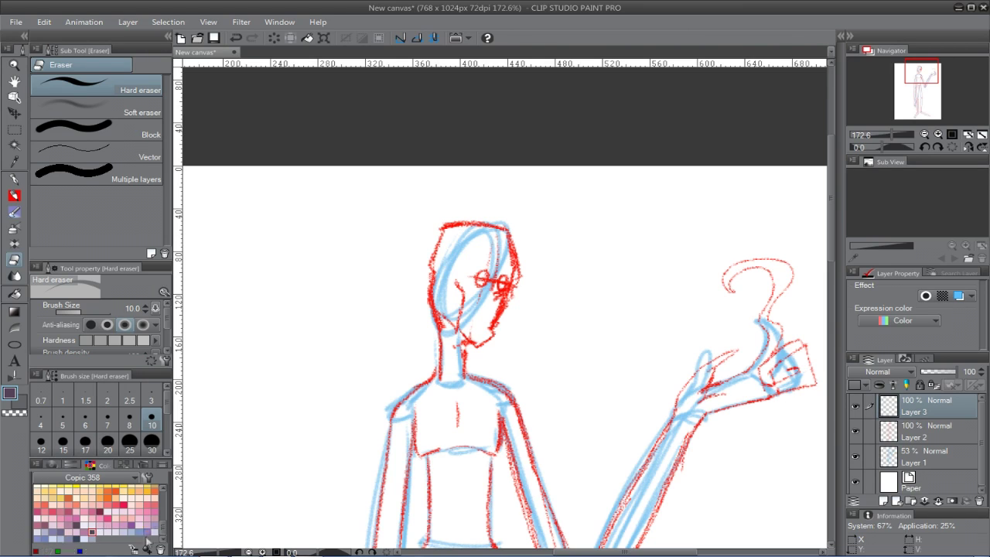
pyautogui.moveTo(441, 233)
pyautogui.mouseDown()
pyautogui.moveTo(464, 239)
pyautogui.moveTo(446, 261)
pyautogui.moveTo(454, 311)
pyautogui.moveTo(498, 266)
pyautogui.mouseUp()
pyautogui.moveTo(452, 334); pyautogui.dragTo(452, 367)
pyautogui.moveTo(452, 338); pyautogui.dragTo(447, 379)
pyautogui.click(235, 38)
pyautogui.click(236, 39)
# - Fill the head and neck with greyish purple using the Wet Charcoal brush at size 6
pyautogui.click(85, 439)
pyautogui.moveTo(442, 319); pyautogui.dragTo(448, 381)
pyautogui.moveTo(449, 381)
pyautogui.mouseDown()
pyautogui.moveTo(455, 352)
pyautogui.moveTo(492, 330)
pyautogui.moveTo(503, 305)
pyautogui.mouseUp()
pyautogui.moveTo(503, 245)
pyautogui.mouseDown()
pyautogui.moveTo(506, 304)
pyautogui.moveTo(450, 315)
pyautogui.moveTo(439, 354)
pyautogui.mouseUp()
# - Paint the shoulders and chest in greyish purple with the Wet Charcoal brush at size 10
pyautogui.click(151, 419)
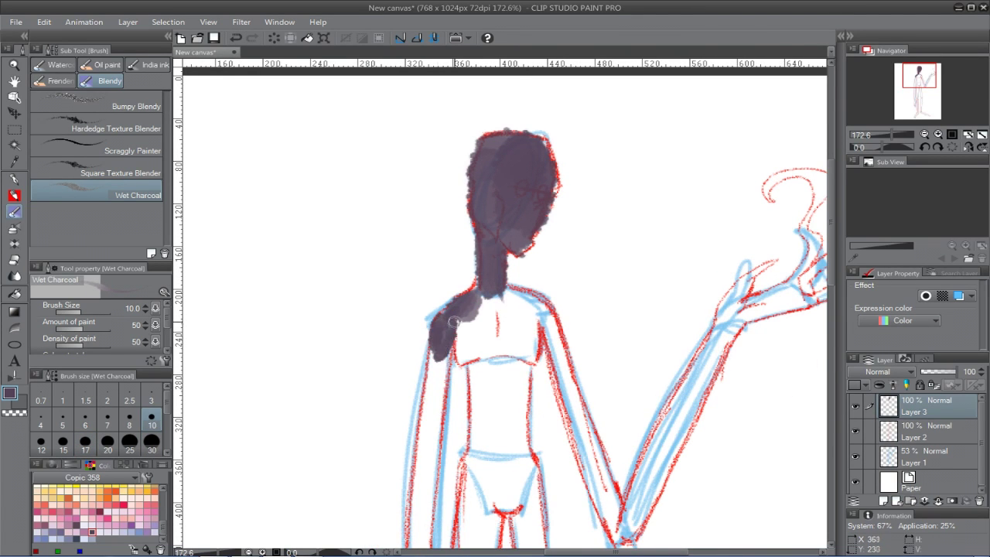
pyautogui.moveTo(493, 315)
pyautogui.mouseDown()
pyautogui.moveTo(491, 348)
pyautogui.moveTo(476, 359)
pyautogui.moveTo(508, 358)
pyautogui.moveTo(537, 329)
pyautogui.mouseUp()
pyautogui.moveTo(487, 298)
pyautogui.mouseDown()
pyautogui.moveTo(464, 340)
pyautogui.moveTo(526, 298)
pyautogui.moveTo(491, 292)
pyautogui.mouseUp()
pyautogui.moveTo(546, 311)
pyautogui.mouseDown()
pyautogui.moveTo(518, 310)
pyautogui.moveTo(550, 314)
pyautogui.moveTo(564, 339)
pyautogui.mouseUp()
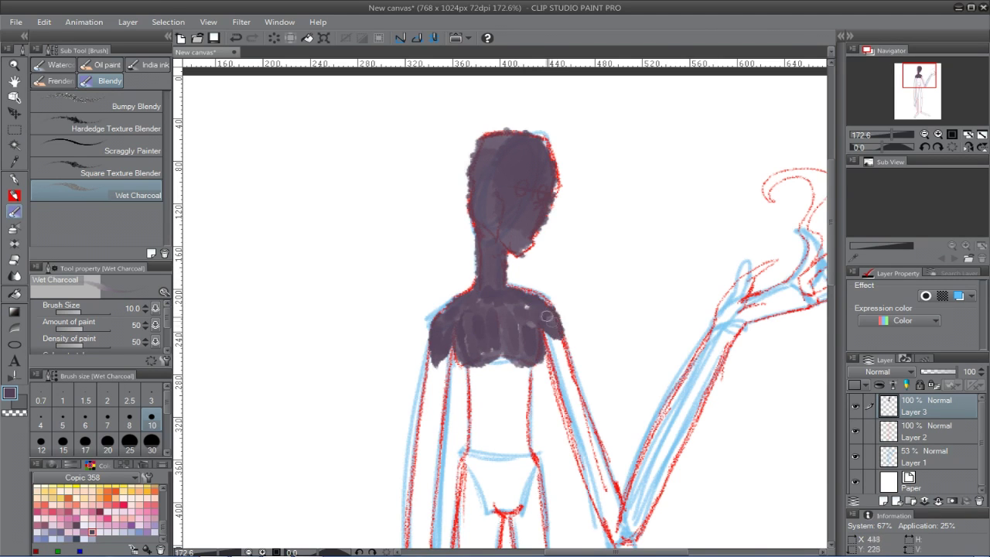
# - Paint the upper part of the hanging arm and thin its edges with the Hard eraser at size 10
pyautogui.moveTo(462, 372)
pyautogui.mouseDown()
pyautogui.moveTo(440, 327)
pyautogui.moveTo(441, 416)
pyautogui.mouseUp()
pyautogui.moveTo(471, 224)
pyautogui.mouseDown()
pyautogui.moveTo(456, 410)
pyautogui.moveTo(473, 219)
pyautogui.mouseUp()
pyautogui.moveTo(473, 220); pyautogui.dragTo(447, 396)
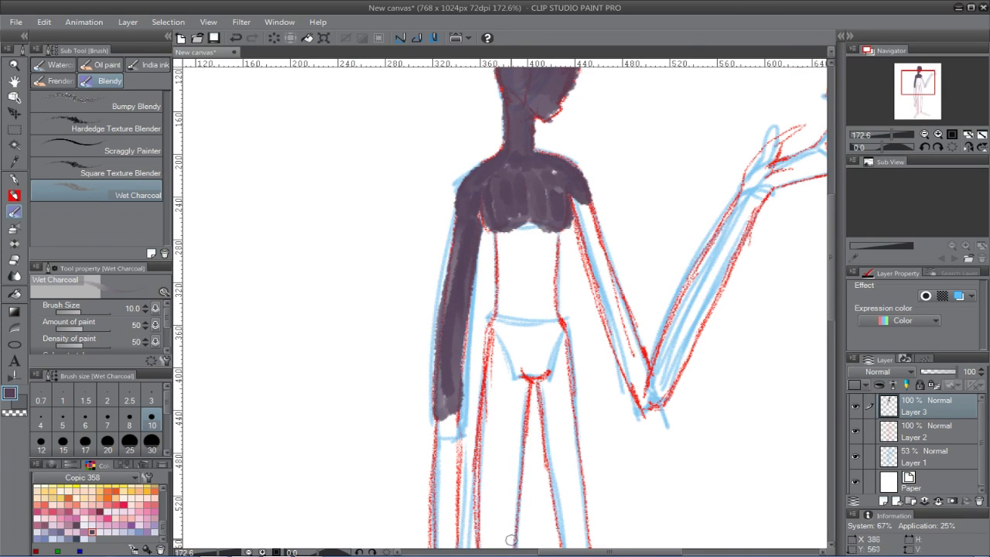
pyautogui.press('e')
pyautogui.moveTo(481, 272); pyautogui.dragTo(465, 359)
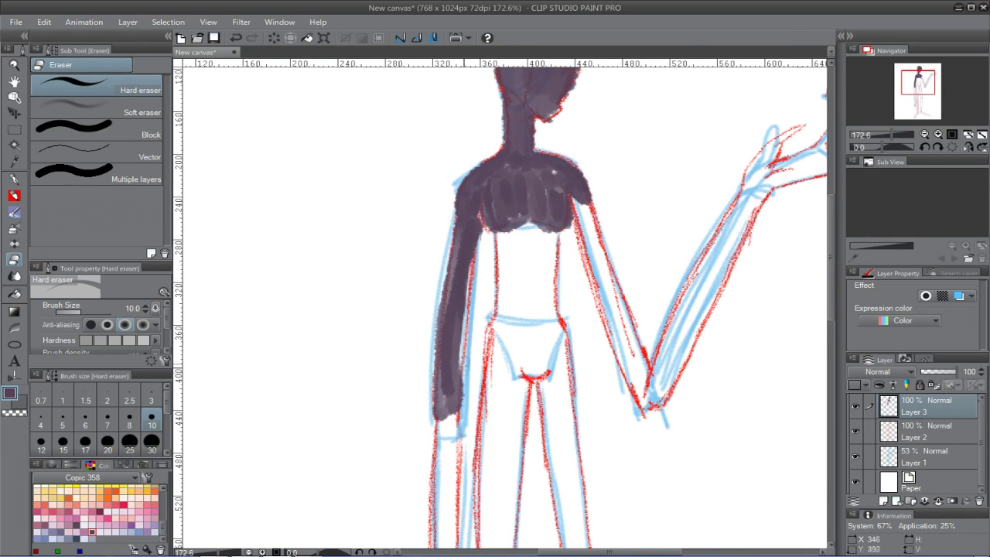
pyautogui.moveTo(451, 203)
pyautogui.mouseDown()
pyautogui.moveTo(434, 359)
pyautogui.moveTo(446, 451)
pyautogui.mouseUp()
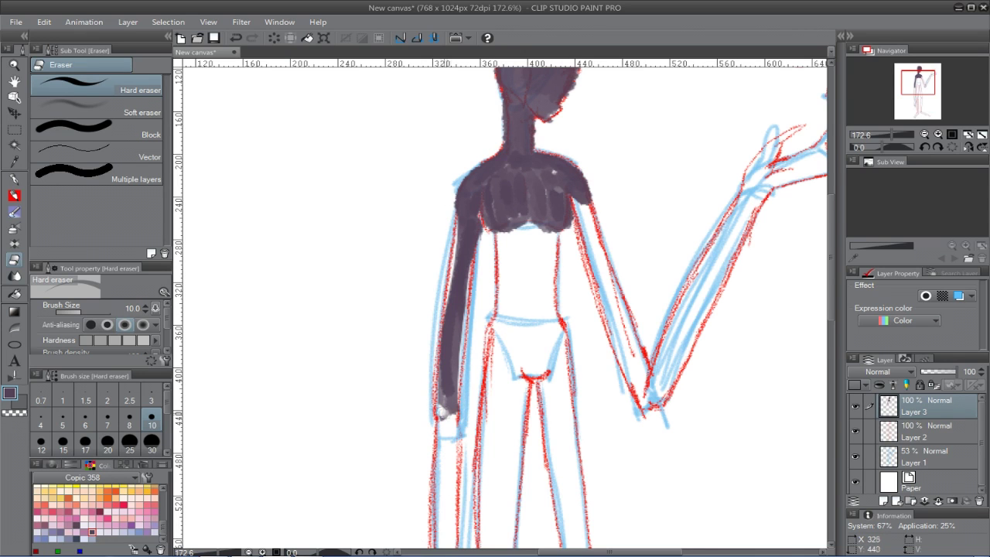
# - Cover the hanging arm's elbow and paint its forearm down to the wrist with Wet Charcoal
pyautogui.press('b')
pyautogui.moveTo(474, 420)
pyautogui.mouseDown()
pyautogui.moveTo(485, 184)
pyautogui.moveTo(461, 416)
pyautogui.mouseUp()
pyautogui.moveTo(465, 175)
pyautogui.mouseDown()
pyautogui.moveTo(459, 373)
pyautogui.moveTo(455, 227)
pyautogui.mouseUp()
pyautogui.moveTo(457, 276); pyautogui.dragTo(454, 395)
pyautogui.moveTo(455, 237); pyautogui.dragTo(474, 127)
# - Paint the hanging hand's thumb, palm and long fingers at brush size 6
pyautogui.click(85, 418)
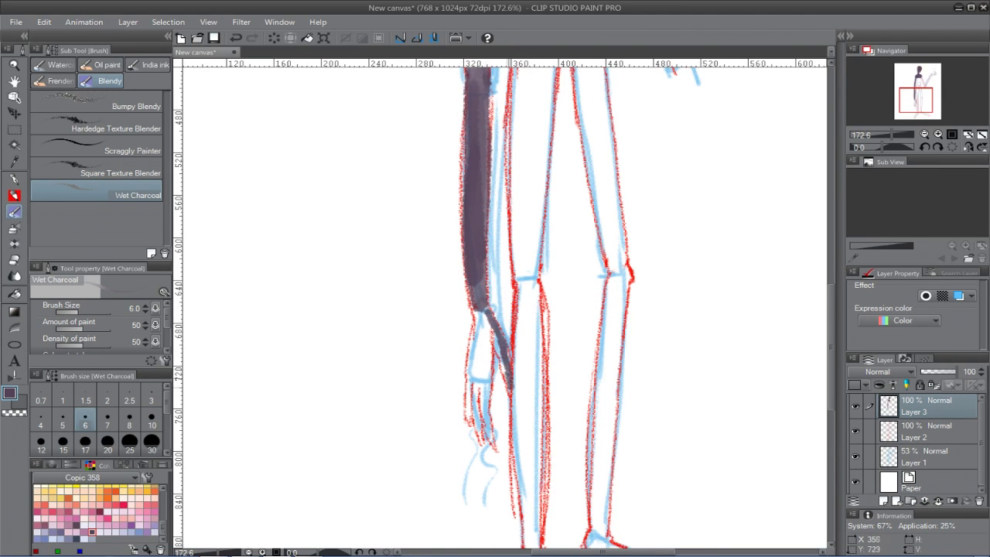
pyautogui.moveTo(482, 308); pyautogui.dragTo(473, 354)
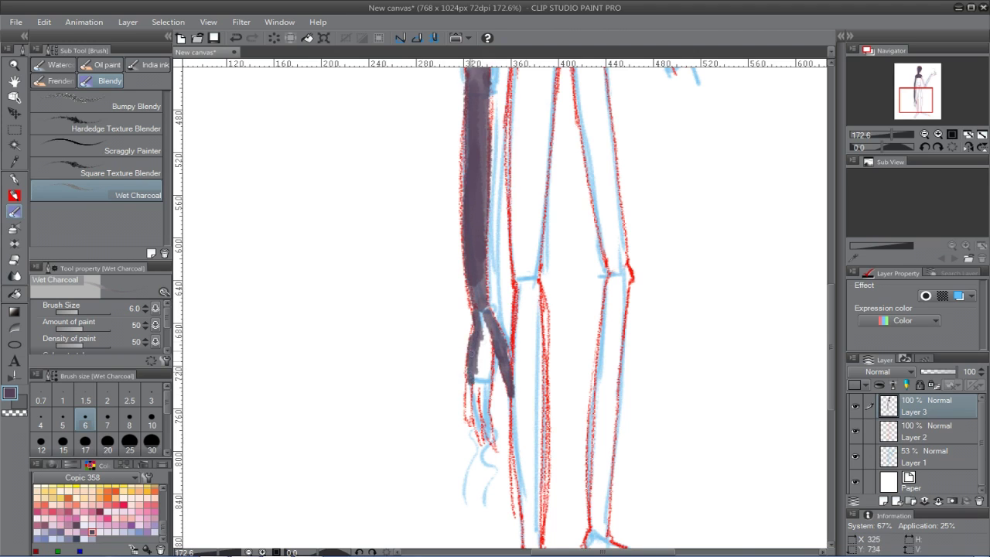
pyautogui.moveTo(483, 317); pyautogui.dragTo(499, 456)
pyautogui.moveTo(480, 380); pyautogui.dragTo(484, 420)
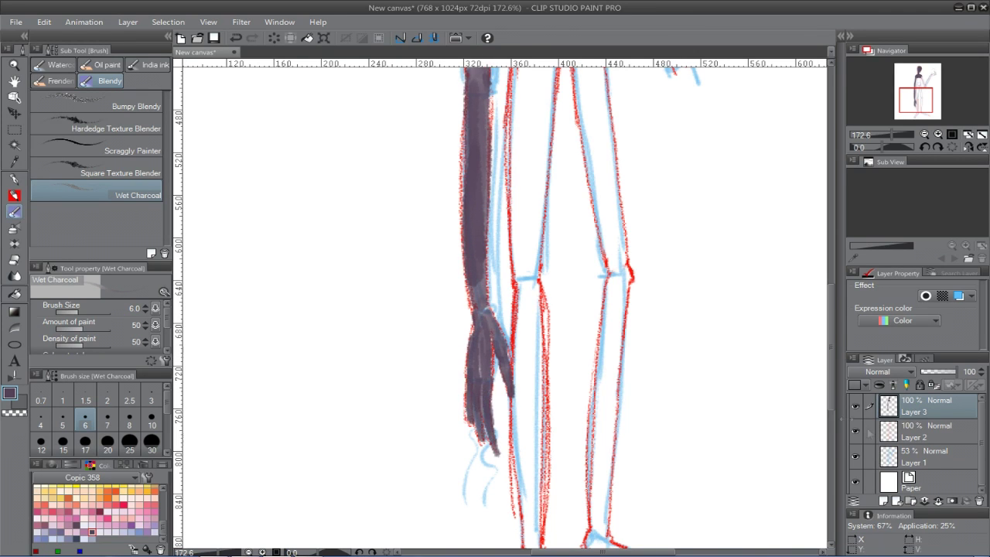
# - Hide the blue rough figure on Layer 1 and leave the red sketch on Layer 2 showing
pyautogui.click(856, 456)
pyautogui.click(855, 430)
pyautogui.moveTo(650, 174); pyautogui.dragTo(507, 473)
pyautogui.click(855, 431)
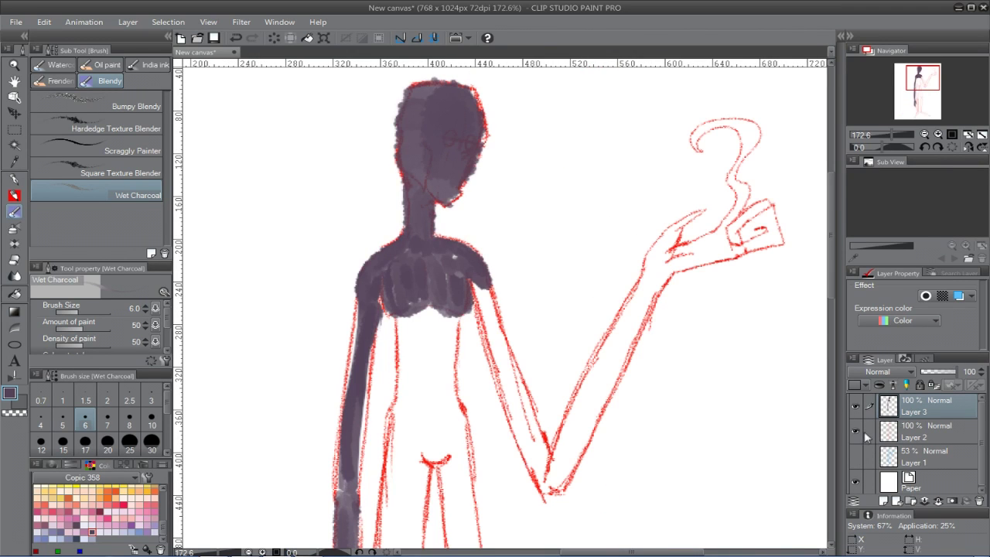
# - Paint the raised arm from shoulder to elbow, the forearm's inner edge, the open hand and its curling tendril finger at brush size 6
pyautogui.moveTo(473, 288)
pyautogui.mouseDown()
pyautogui.moveTo(543, 479)
pyautogui.moveTo(543, 464)
pyautogui.moveTo(578, 450)
pyautogui.mouseUp()
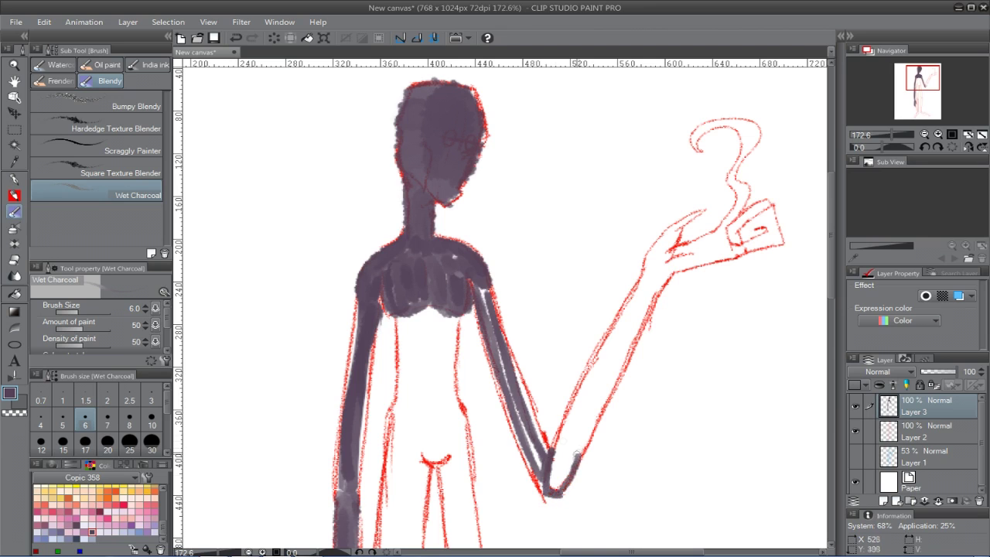
pyautogui.moveTo(478, 292)
pyautogui.mouseDown()
pyautogui.moveTo(540, 461)
pyautogui.moveTo(703, 208)
pyautogui.moveTo(716, 232)
pyautogui.mouseUp()
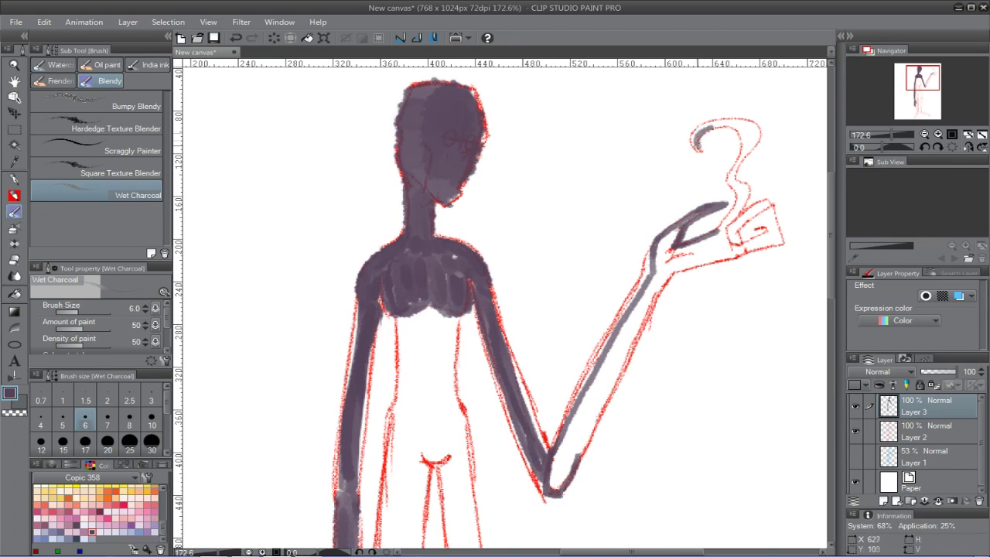
pyautogui.moveTo(756, 138); pyautogui.dragTo(735, 224)
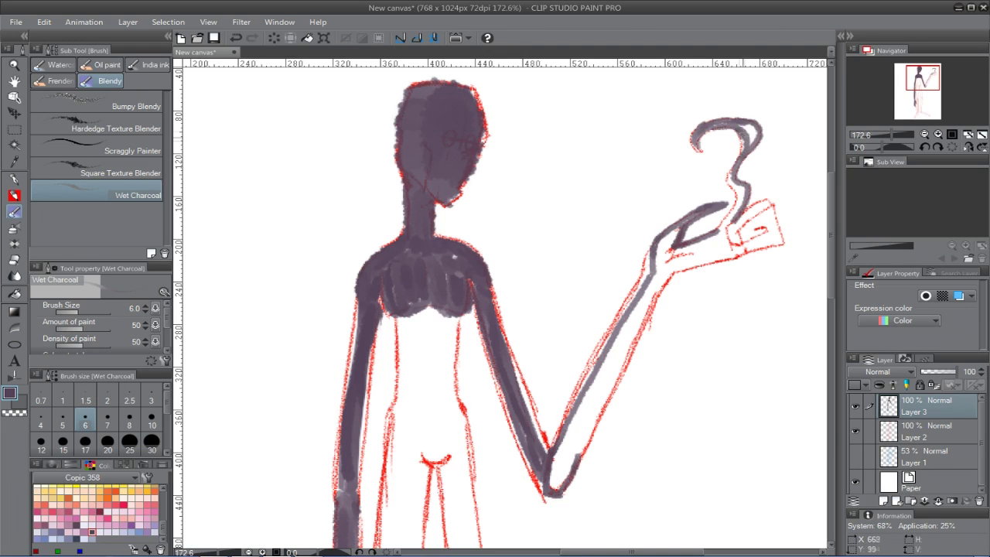
pyautogui.moveTo(761, 131)
pyautogui.mouseDown()
pyautogui.moveTo(732, 224)
pyautogui.moveTo(768, 203)
pyautogui.moveTo(737, 232)
pyautogui.moveTo(762, 218)
pyautogui.moveTo(760, 230)
pyautogui.moveTo(776, 234)
pyautogui.moveTo(768, 222)
pyautogui.moveTo(757, 246)
pyautogui.moveTo(773, 239)
pyautogui.moveTo(665, 274)
pyautogui.mouseUp()
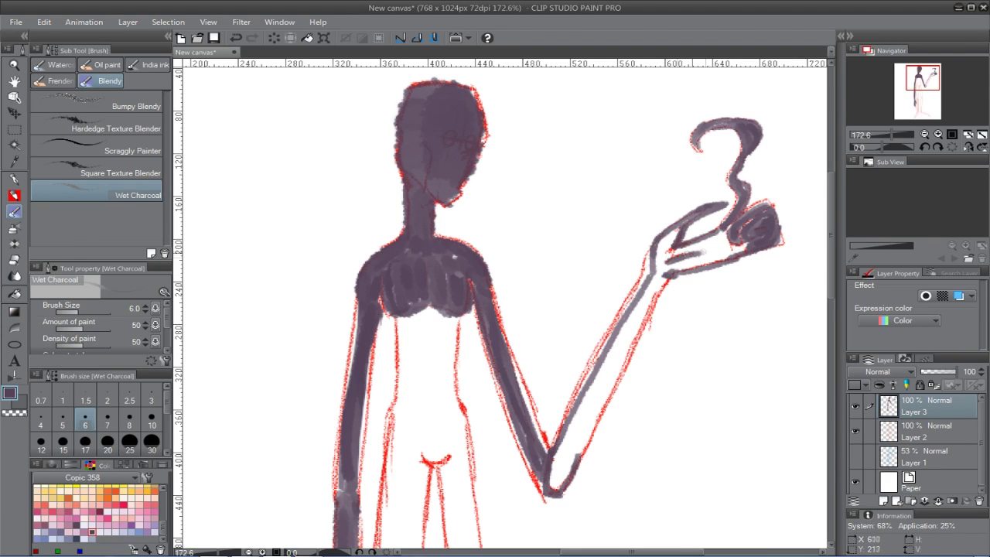
pyautogui.moveTo(682, 231); pyautogui.dragTo(673, 242)
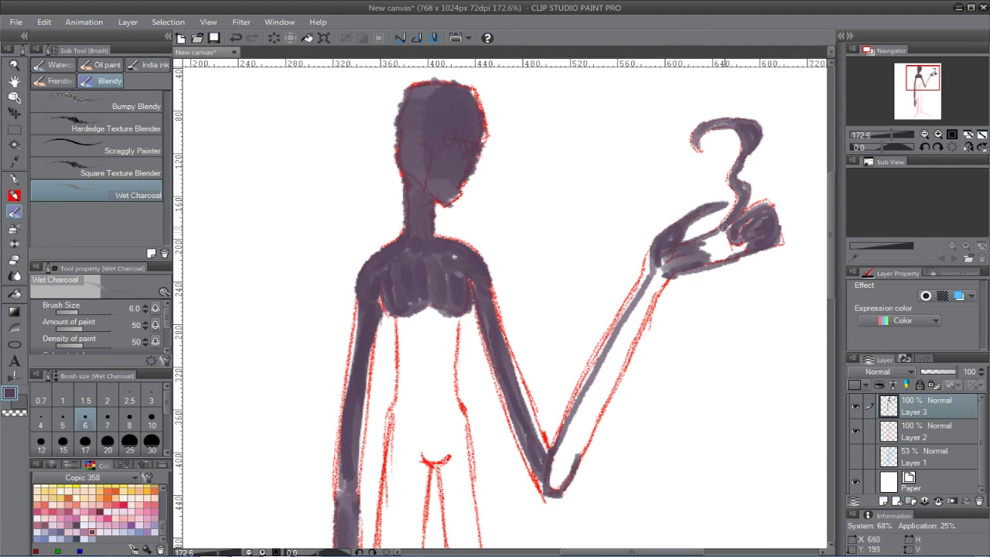
# - Outline the raised forearm's lower edge, fill the forearm solid and thicken the upper arm at brush size 8
pyautogui.moveTo(664, 294); pyautogui.dragTo(554, 485)
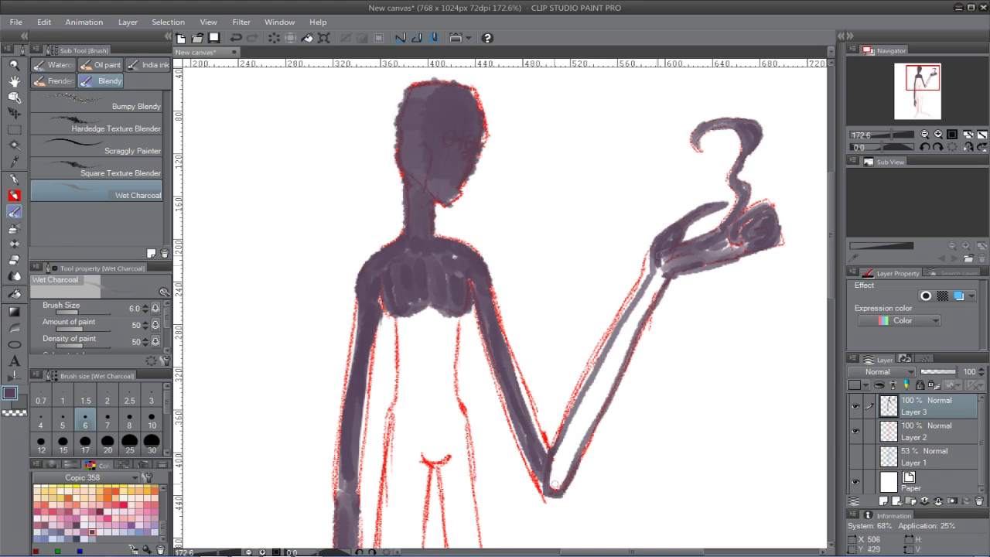
pyautogui.moveTo(656, 277); pyautogui.dragTo(616, 345)
pyautogui.moveTo(661, 281); pyautogui.dragTo(626, 337)
pyautogui.moveTo(647, 300); pyautogui.dragTo(592, 399)
pyautogui.moveTo(640, 301); pyautogui.dragTo(571, 445)
pyautogui.click(133, 423)
pyautogui.moveTo(628, 323); pyautogui.dragTo(568, 462)
pyautogui.moveTo(610, 372)
pyautogui.mouseDown()
pyautogui.moveTo(559, 477)
pyautogui.moveTo(611, 370)
pyautogui.moveTo(585, 399)
pyautogui.mouseUp()
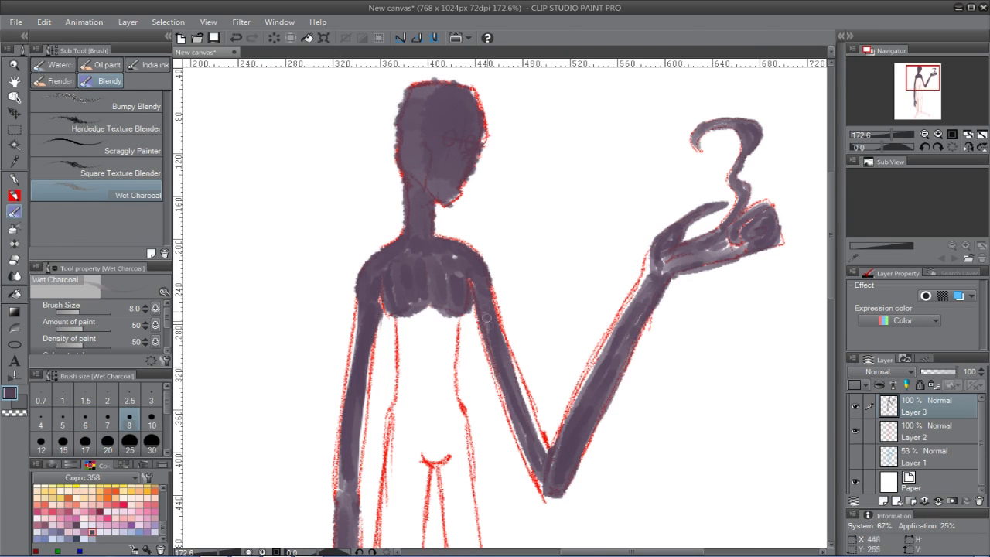
pyautogui.moveTo(478, 298); pyautogui.dragTo(551, 491)
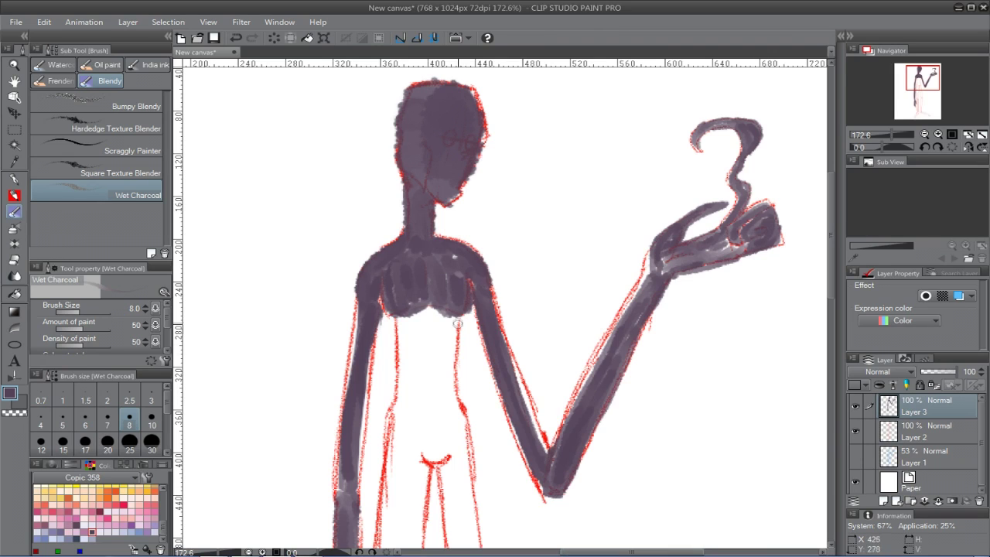
# - Paint the waist edges, then fill the abdomen and pelvis in greyish purple at brush size 20
pyautogui.moveTo(463, 319); pyautogui.dragTo(461, 408)
pyautogui.moveTo(396, 311)
pyautogui.mouseDown()
pyautogui.moveTo(393, 412)
pyautogui.moveTo(401, 317)
pyautogui.moveTo(443, 316)
pyautogui.moveTo(402, 399)
pyautogui.mouseUp()
pyautogui.press(']')
pyautogui.press(']')
pyautogui.press(']')
pyautogui.press(']')
pyautogui.press(']')
pyautogui.moveTo(419, 328)
pyautogui.mouseDown()
pyautogui.moveTo(436, 325)
pyautogui.moveTo(451, 413)
pyautogui.moveTo(410, 420)
pyautogui.moveTo(445, 456)
pyautogui.moveTo(422, 440)
pyautogui.mouseUp()
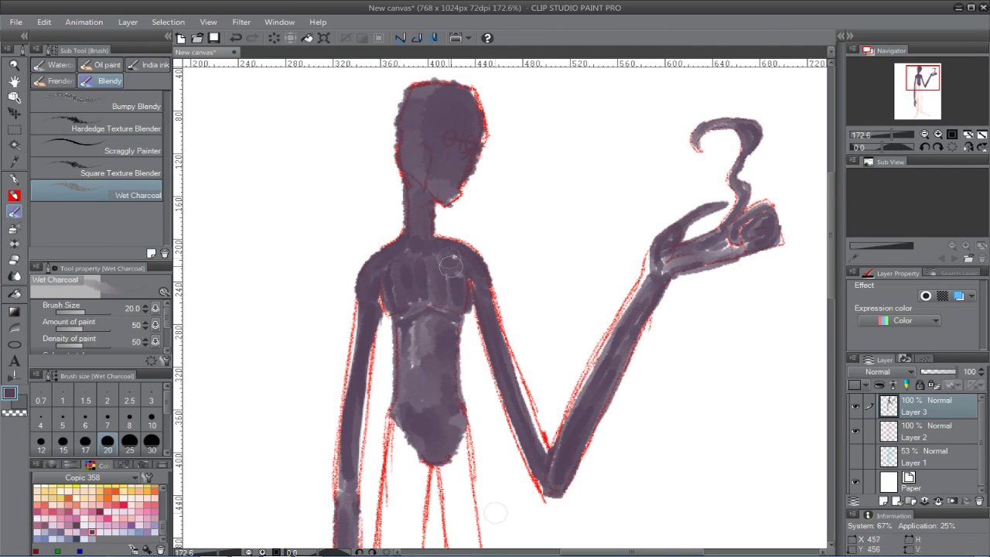
# - Paint both legs from the hips down to the ankles in greyish purple with a slightly smaller brush
pyautogui.press('[')
pyautogui.press('[')
pyautogui.scroll(-5, 550, 358)
pyautogui.moveTo(401, 187)
pyautogui.mouseDown()
pyautogui.moveTo(399, 473)
pyautogui.moveTo(410, 481)
pyautogui.moveTo(414, 469)
pyautogui.moveTo(415, 405)
pyautogui.moveTo(398, 342)
pyautogui.moveTo(408, 296)
pyautogui.moveTo(406, 481)
pyautogui.mouseUp()
pyautogui.moveTo(406, 481); pyautogui.dragTo(425, 254)
pyautogui.moveTo(474, 209); pyautogui.dragTo(476, 257)
pyautogui.moveTo(456, 242); pyautogui.dragTo(496, 459)
pyautogui.moveTo(475, 223)
pyautogui.mouseDown()
pyautogui.moveTo(494, 467)
pyautogui.moveTo(495, 458)
pyautogui.mouseUp()
pyautogui.moveTo(464, 232); pyautogui.dragTo(468, 406)
pyautogui.moveTo(489, 464)
pyautogui.mouseDown()
pyautogui.moveTo(503, 484)
pyautogui.moveTo(524, 169)
pyautogui.mouseUp()
pyautogui.moveTo(447, 185)
pyautogui.mouseDown()
pyautogui.moveTo(435, 262)
pyautogui.moveTo(445, 433)
pyautogui.mouseUp()
pyautogui.moveTo(448, 187); pyautogui.dragTo(442, 418)
pyautogui.moveTo(433, 224); pyautogui.dragTo(433, 368)
pyautogui.moveTo(533, 171); pyautogui.dragTo(512, 424)
pyautogui.moveTo(545, 172); pyautogui.dragTo(526, 409)
# - Paint the ankles and both wavy tendril feet at brush size 10, following the red sketch to the tips
pyautogui.click(152, 418)
pyautogui.moveTo(456, 437)
pyautogui.mouseDown()
pyautogui.moveTo(468, 463)
pyautogui.moveTo(435, 433)
pyautogui.mouseUp()
pyautogui.moveTo(434, 433); pyautogui.dragTo(421, 483)
pyautogui.moveTo(466, 442)
pyautogui.mouseDown()
pyautogui.moveTo(449, 489)
pyautogui.moveTo(416, 508)
pyautogui.moveTo(474, 378)
pyautogui.moveTo(436, 423)
pyautogui.moveTo(456, 416)
pyautogui.mouseUp()
pyautogui.moveTo(475, 397)
pyautogui.mouseDown()
pyautogui.moveTo(467, 377)
pyautogui.moveTo(501, 355)
pyautogui.mouseUp()
pyautogui.moveTo(478, 349)
pyautogui.mouseDown()
pyautogui.moveTo(497, 323)
pyautogui.moveTo(493, 347)
pyautogui.mouseUp()
pyautogui.moveTo(511, 324); pyautogui.dragTo(512, 341)
pyautogui.moveTo(565, 312); pyautogui.dragTo(593, 317)
pyautogui.moveTo(738, 391)
pyautogui.mouseDown()
pyautogui.moveTo(576, 318)
pyautogui.moveTo(591, 325)
pyautogui.mouseUp()
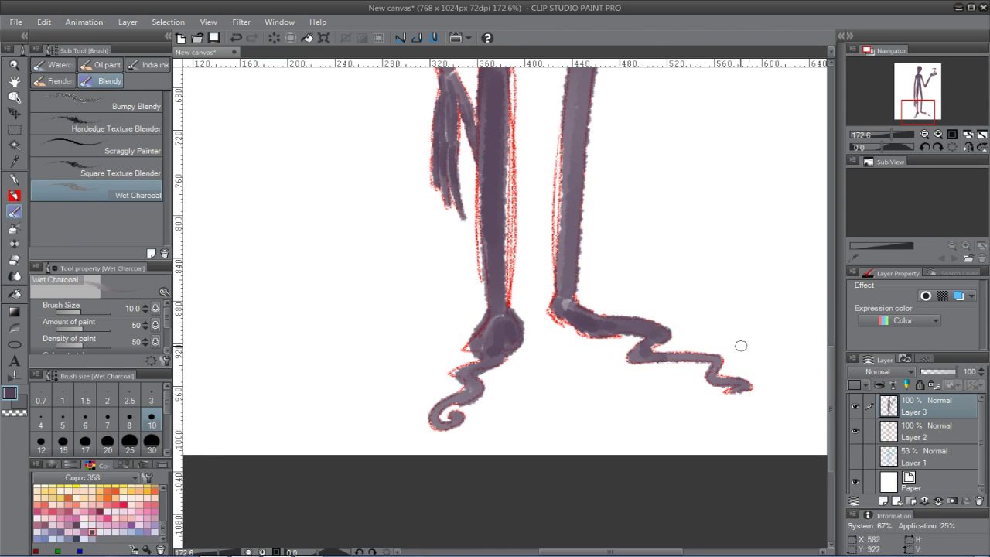
# - Examine the whole painted silhouette with the red sketch hidden, and show the sketch again
pyautogui.click(856, 431)
pyautogui.doubleClick(14, 82)
pyautogui.click(217, 37)
pyautogui.click(856, 431)
# - Choose a very dark purple (H 265, S 50, V 22) and shade the back of the head and jaw at brush size 10
pyautogui.click(14, 66)
pyautogui.moveTo(456, 84); pyautogui.dragTo(586, 201)
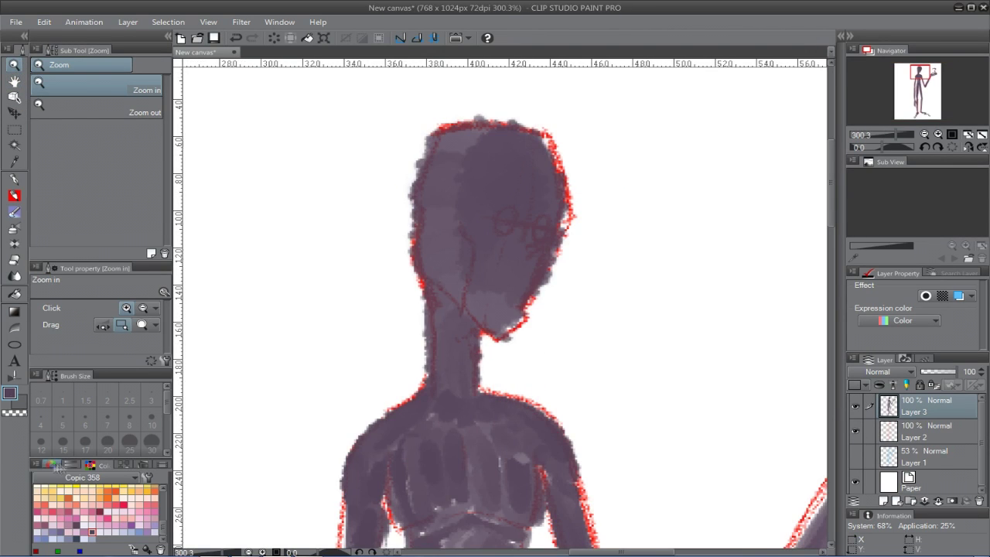
pyautogui.click(54, 465)
pyautogui.press('j')
pyautogui.moveTo(427, 223)
pyautogui.mouseDown()
pyautogui.moveTo(463, 244)
pyautogui.moveTo(451, 266)
pyautogui.moveTo(433, 211)
pyautogui.mouseUp()
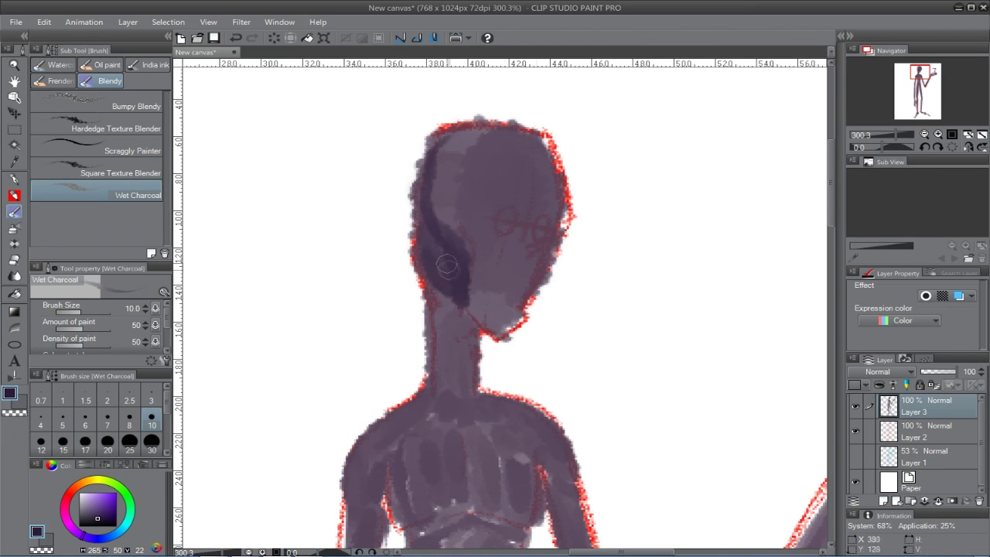
# - Shade the chin, neck, centre and underside of the chest, waist sides and the hanging arm's shoulder in dark purple
pyautogui.moveTo(477, 316)
pyautogui.mouseDown()
pyautogui.moveTo(440, 323)
pyautogui.moveTo(464, 321)
pyautogui.moveTo(472, 394)
pyautogui.moveTo(437, 390)
pyautogui.mouseUp()
pyautogui.moveTo(466, 458)
pyautogui.mouseDown()
pyautogui.moveTo(441, 516)
pyautogui.moveTo(390, 487)
pyautogui.mouseUp()
pyautogui.moveTo(474, 509); pyautogui.dragTo(540, 501)
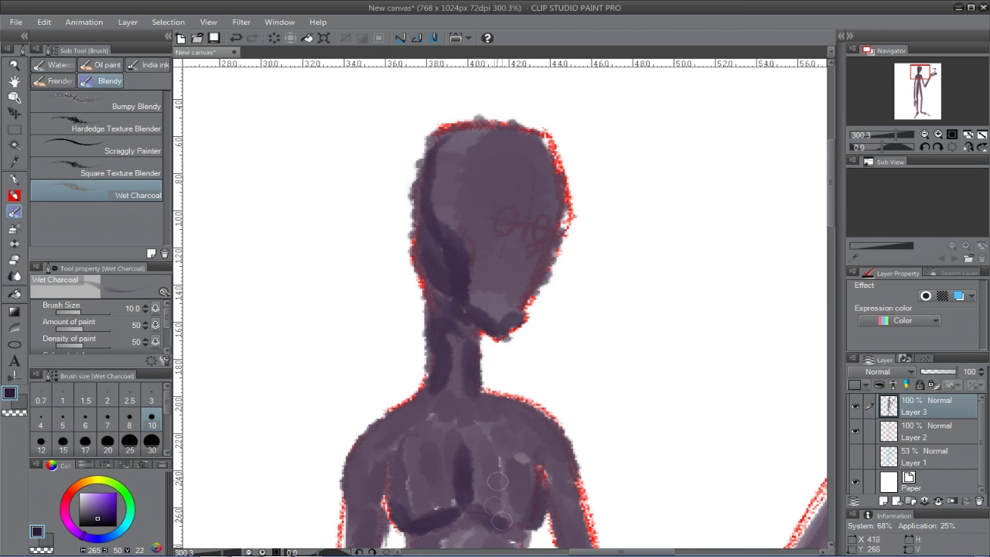
pyautogui.moveTo(519, 448); pyautogui.dragTo(579, 294)
pyautogui.moveTo(529, 471)
pyautogui.mouseDown()
pyautogui.moveTo(570, 402)
pyautogui.moveTo(580, 488)
pyautogui.moveTo(481, 435)
pyautogui.mouseUp()
pyautogui.moveTo(456, 295)
pyautogui.mouseDown()
pyautogui.moveTo(464, 334)
pyautogui.moveTo(460, 301)
pyautogui.moveTo(412, 321)
pyautogui.mouseUp()
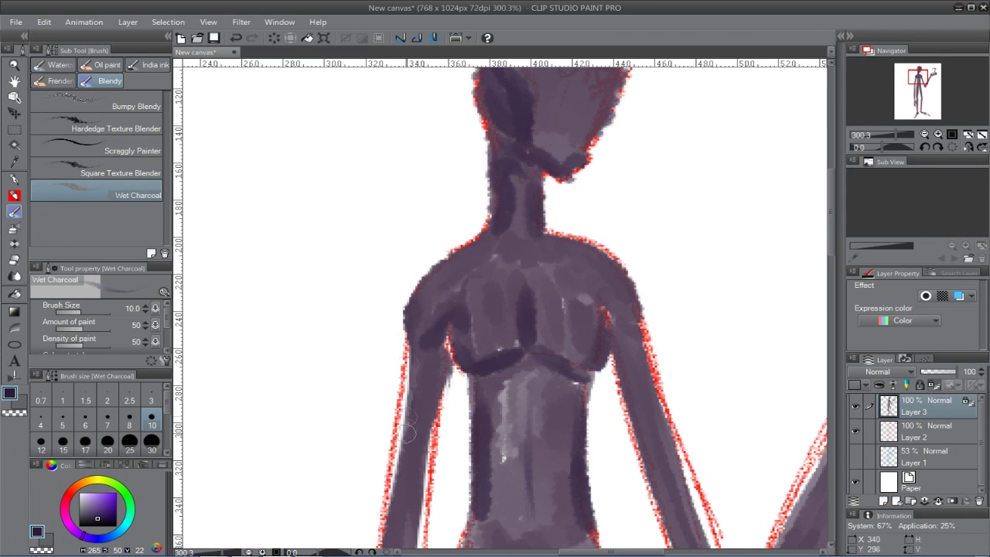
# - Shade the inner edge and elbow of the hanging arm in dark purple
pyautogui.moveTo(411, 400); pyautogui.dragTo(422, 463)
pyautogui.moveTo(426, 513); pyautogui.dragTo(457, 295)
pyautogui.moveTo(435, 421)
pyautogui.mouseDown()
pyautogui.moveTo(432, 452)
pyautogui.moveTo(421, 411)
pyautogui.mouseUp()
# - Add dark shadows to the crotch and both hip creases at brush size 8
pyautogui.press('[')
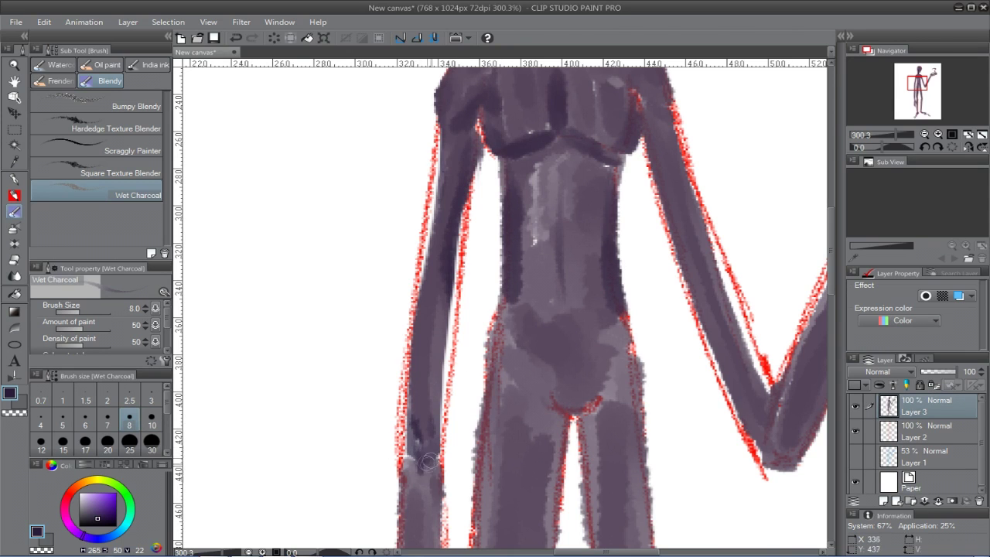
pyautogui.moveTo(553, 399); pyautogui.dragTo(592, 402)
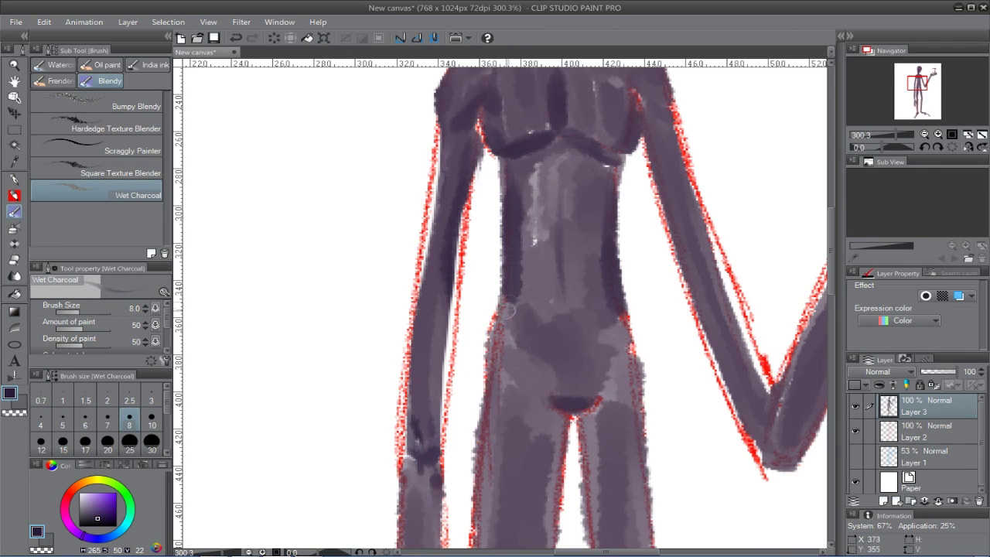
pyautogui.moveTo(505, 304); pyautogui.dragTo(514, 335)
pyautogui.moveTo(624, 311); pyautogui.dragTo(596, 341)
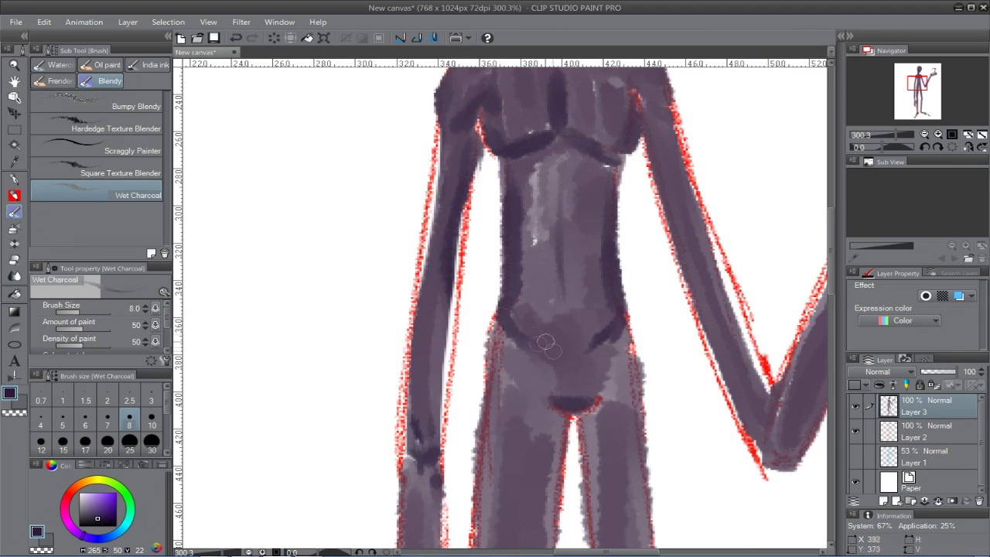
# - Shade the thigh beside the hanging arm with dark edges and inner muscle strokes down to the knee
pyautogui.moveTo(497, 324); pyautogui.dragTo(490, 422)
pyautogui.moveTo(495, 472); pyautogui.dragTo(518, 287)
pyautogui.moveTo(515, 203); pyautogui.dragTo(499, 425)
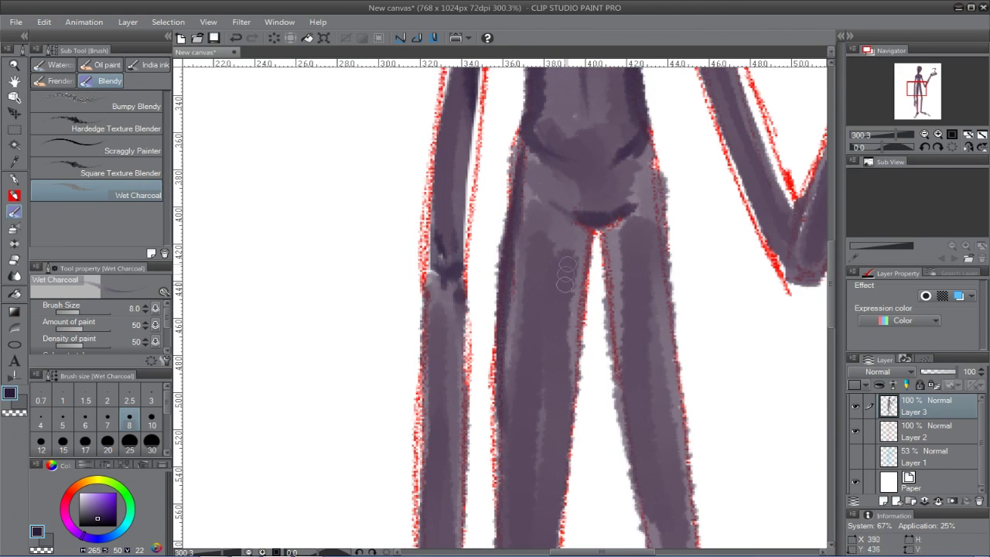
pyautogui.moveTo(541, 356); pyautogui.dragTo(517, 455)
pyautogui.moveTo(584, 402)
pyautogui.mouseDown()
pyautogui.moveTo(580, 255)
pyautogui.moveTo(568, 279)
pyautogui.mouseUp()
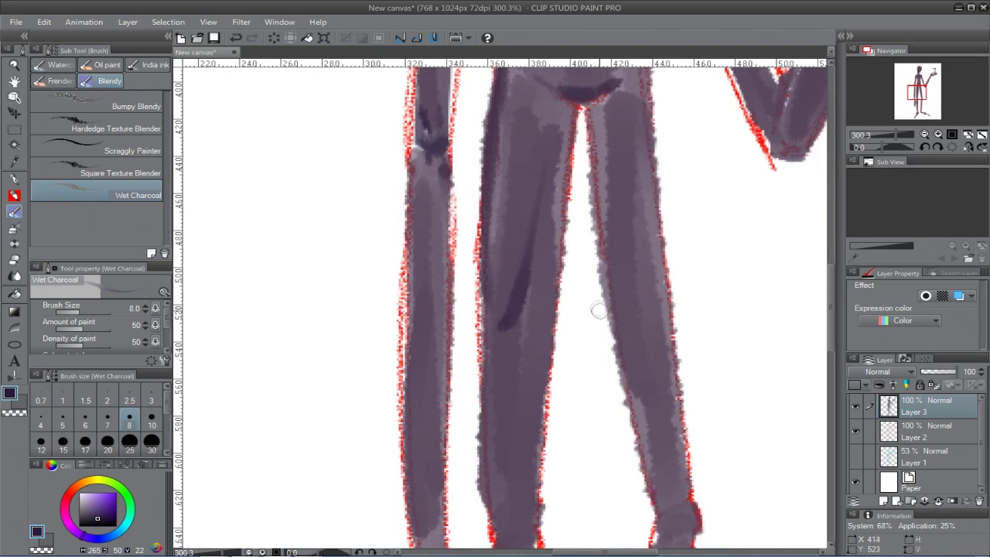
pyautogui.moveTo(518, 315); pyautogui.dragTo(516, 377)
pyautogui.moveTo(576, 106)
pyautogui.mouseDown()
pyautogui.moveTo(533, 508)
pyautogui.moveTo(532, 307)
pyautogui.mouseUp()
pyautogui.moveTo(541, 259); pyautogui.dragTo(530, 344)
pyautogui.moveTo(480, 236); pyautogui.dragTo(493, 337)
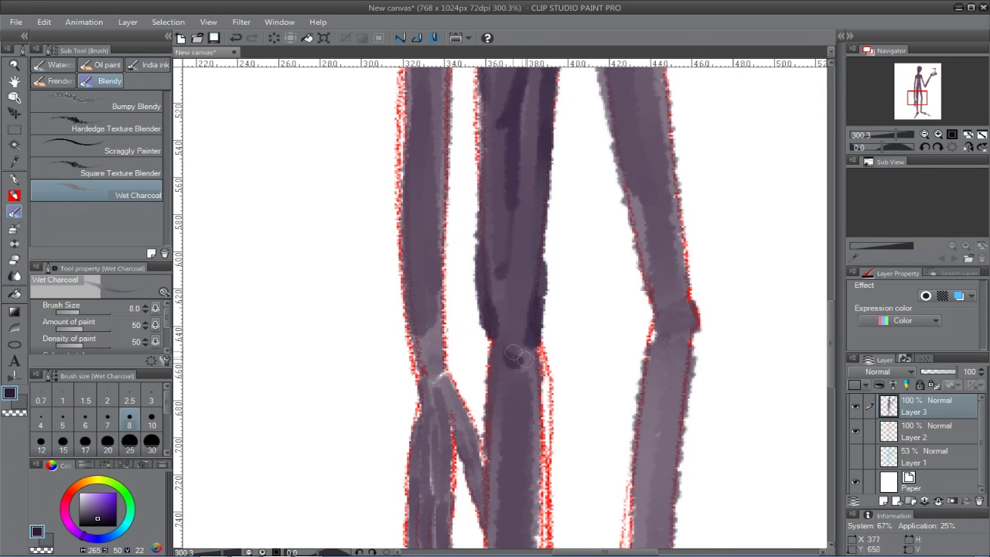
# - Shade the hanging hand's thumb and fingers in dark purple, reducing the brush to size 6 for the fingers, and extend the fingertips
pyautogui.moveTo(534, 456)
pyautogui.mouseDown()
pyautogui.moveTo(530, 333)
pyautogui.moveTo(473, 243)
pyautogui.mouseUp()
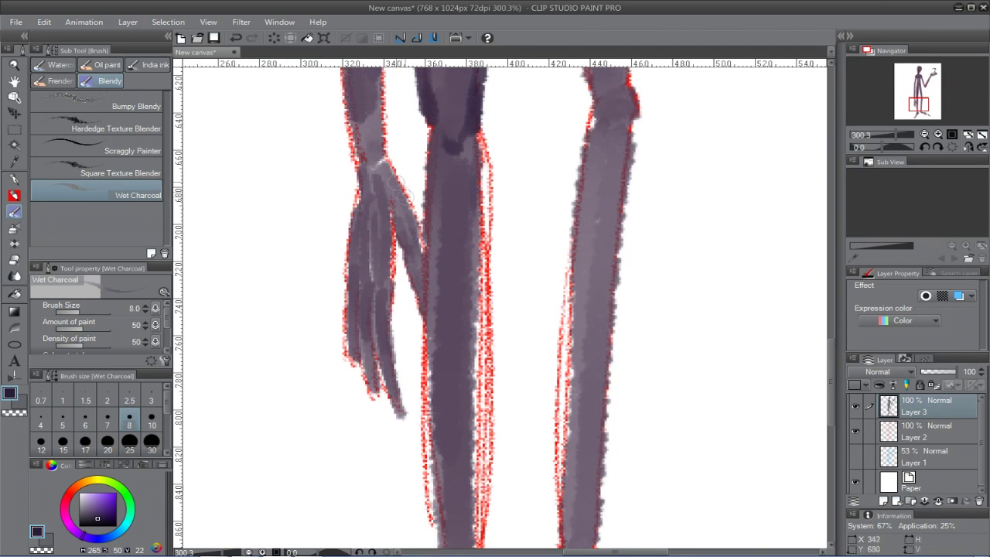
pyautogui.moveTo(394, 231); pyautogui.dragTo(434, 340)
pyautogui.moveTo(392, 264); pyautogui.dragTo(399, 389)
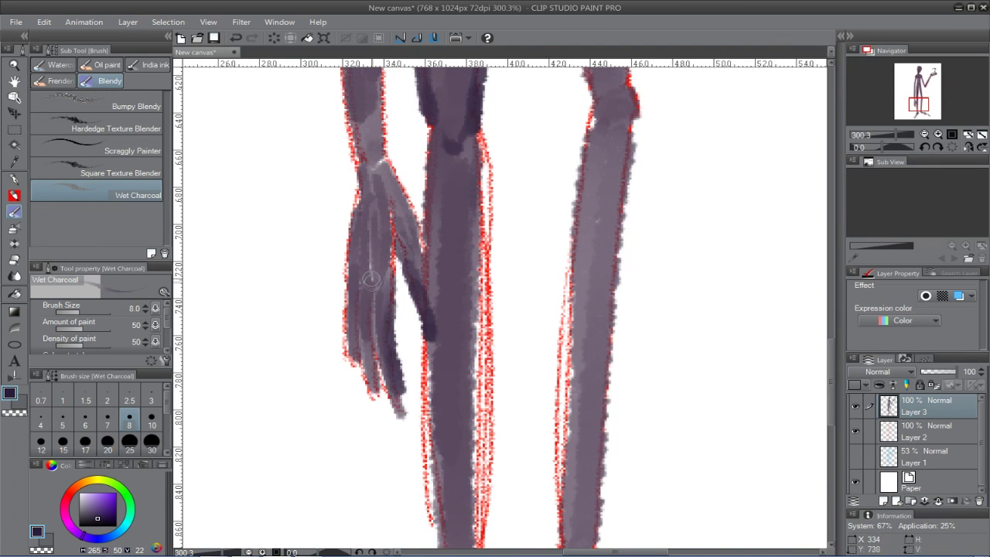
pyautogui.moveTo(373, 282); pyautogui.dragTo(367, 327)
pyautogui.click(85, 418)
pyautogui.moveTo(357, 279); pyautogui.dragTo(357, 356)
pyautogui.moveTo(373, 328)
pyautogui.mouseDown()
pyautogui.moveTo(379, 378)
pyautogui.moveTo(405, 416)
pyautogui.mouseUp()
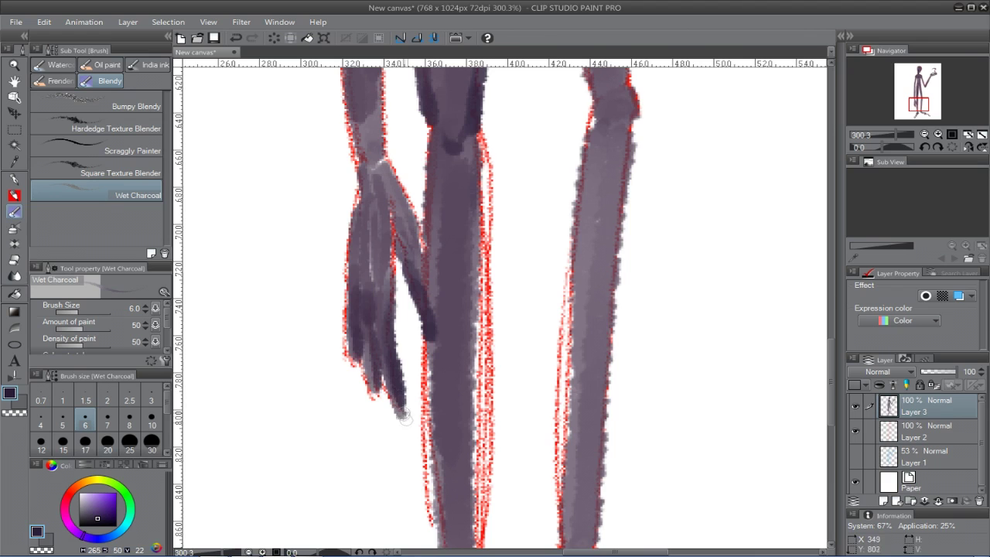
pyautogui.moveTo(363, 270)
pyautogui.mouseDown()
pyautogui.moveTo(383, 220)
pyautogui.moveTo(430, 308)
pyautogui.moveTo(430, 379)
pyautogui.mouseUp()
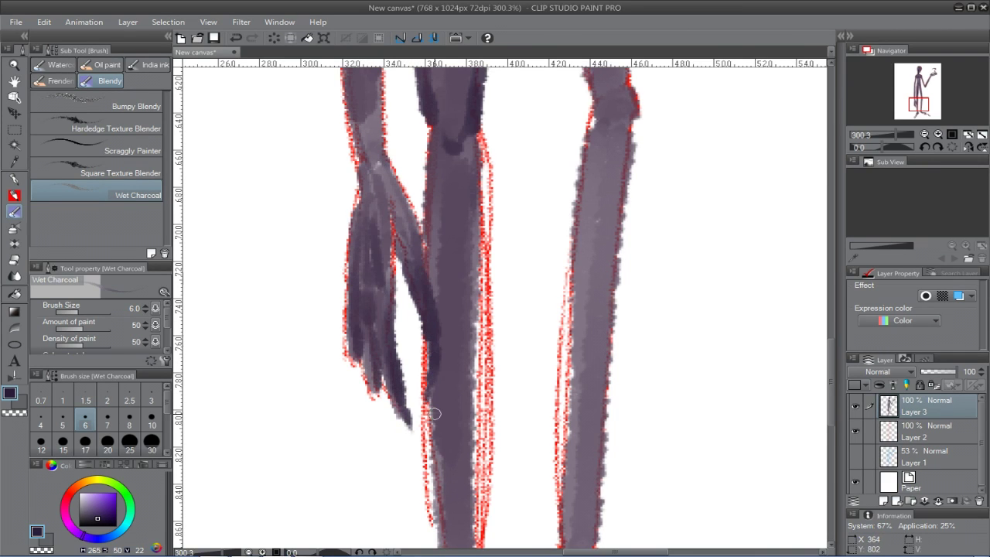
# - Shade the edges of the lower leg beside the hanging hand, its bulbous ankle and the curled tendril foot
pyautogui.moveTo(434, 169); pyautogui.dragTo(433, 273)
pyautogui.moveTo(472, 140); pyautogui.dragTo(478, 492)
pyautogui.scroll(-4, 478, 492)
pyautogui.moveTo(476, 193)
pyautogui.mouseDown()
pyautogui.moveTo(479, 306)
pyautogui.moveTo(497, 367)
pyautogui.moveTo(406, 418)
pyautogui.moveTo(353, 491)
pyautogui.moveTo(385, 487)
pyautogui.moveTo(387, 506)
pyautogui.moveTo(376, 485)
pyautogui.mouseUp()
pyautogui.hotkey('ctrl', 'z')
pyautogui.moveTo(427, 380)
pyautogui.mouseDown()
pyautogui.moveTo(452, 393)
pyautogui.moveTo(434, 332)
pyautogui.mouseUp()
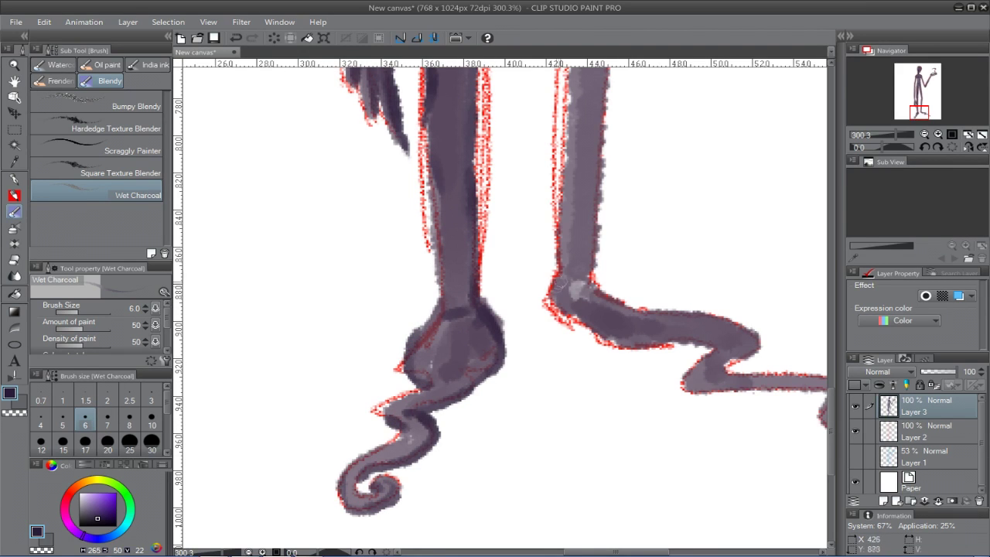
# - Shade the edges of the other foot from the ankle along its zigzag tendril and darken the tip
pyautogui.moveTo(552, 284)
pyautogui.mouseDown()
pyautogui.moveTo(603, 332)
pyautogui.moveTo(743, 341)
pyautogui.moveTo(700, 371)
pyautogui.moveTo(762, 389)
pyautogui.moveTo(580, 366)
pyautogui.mouseUp()
pyautogui.moveTo(642, 366); pyautogui.dragTo(532, 372)
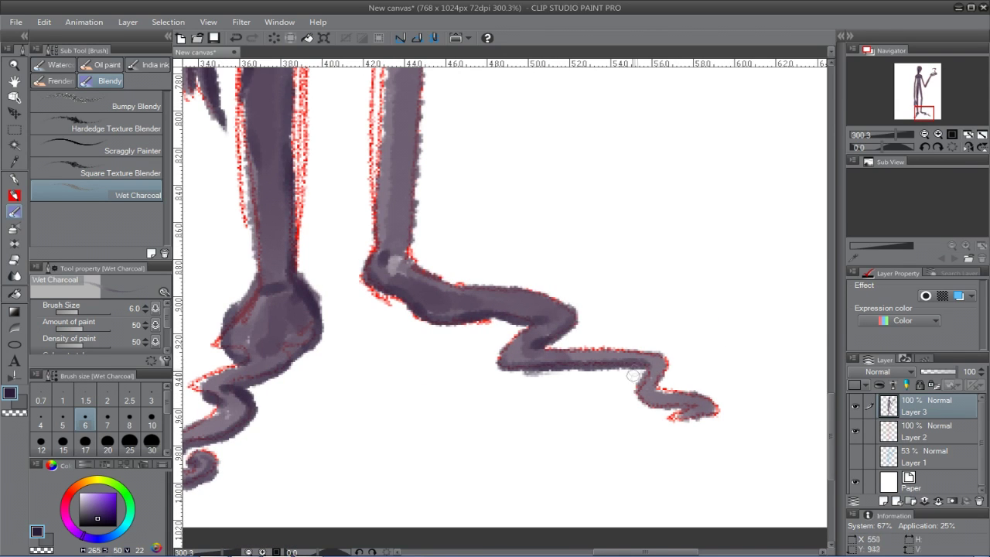
pyautogui.moveTo(676, 371)
pyautogui.mouseDown()
pyautogui.moveTo(692, 403)
pyautogui.moveTo(673, 375)
pyautogui.mouseUp()
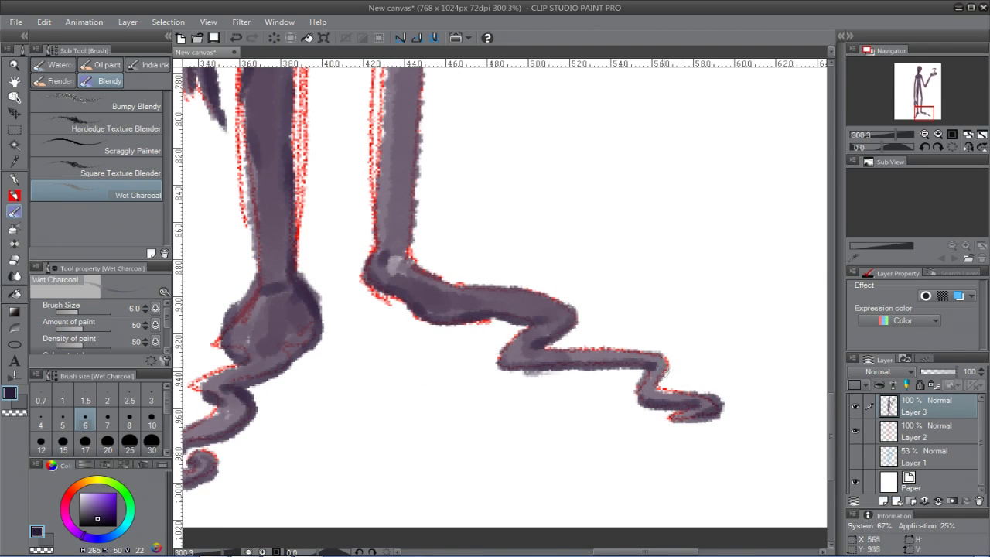
# - Shade the torso with short dark rib strokes, a crease under the raised arm's shoulder, and collarbone lines
pyautogui.scroll(-7, 439, 148)
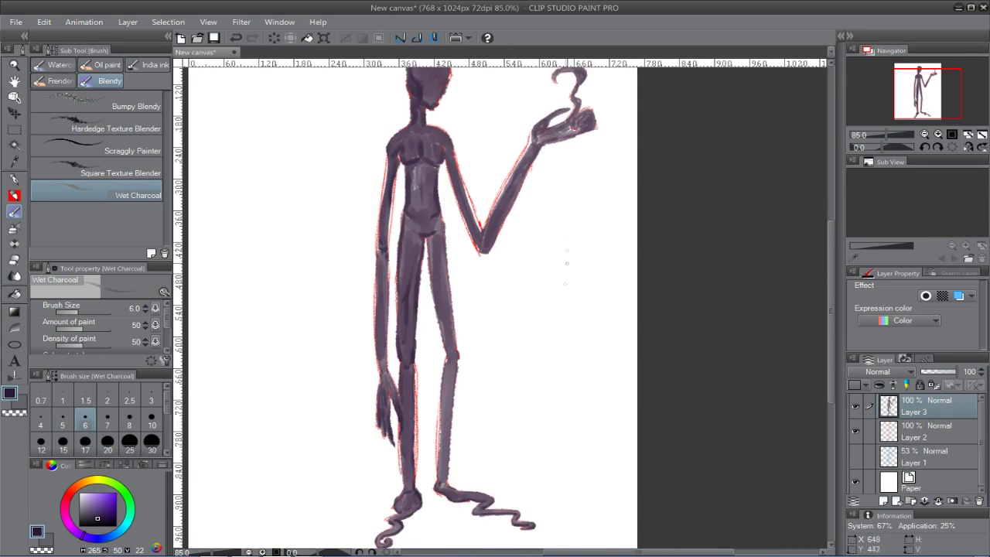
pyautogui.moveTo(556, 304); pyautogui.dragTo(542, 340)
pyautogui.moveTo(363, 76); pyautogui.dragTo(449, 196)
pyautogui.moveTo(546, 213)
pyautogui.mouseDown()
pyautogui.moveTo(546, 229)
pyautogui.moveTo(582, 228)
pyautogui.mouseUp()
pyautogui.moveTo(739, 525)
pyautogui.mouseDown()
pyautogui.moveTo(532, 247)
pyautogui.moveTo(651, 217)
pyautogui.mouseUp()
pyautogui.moveTo(387, 292); pyautogui.dragTo(369, 287)
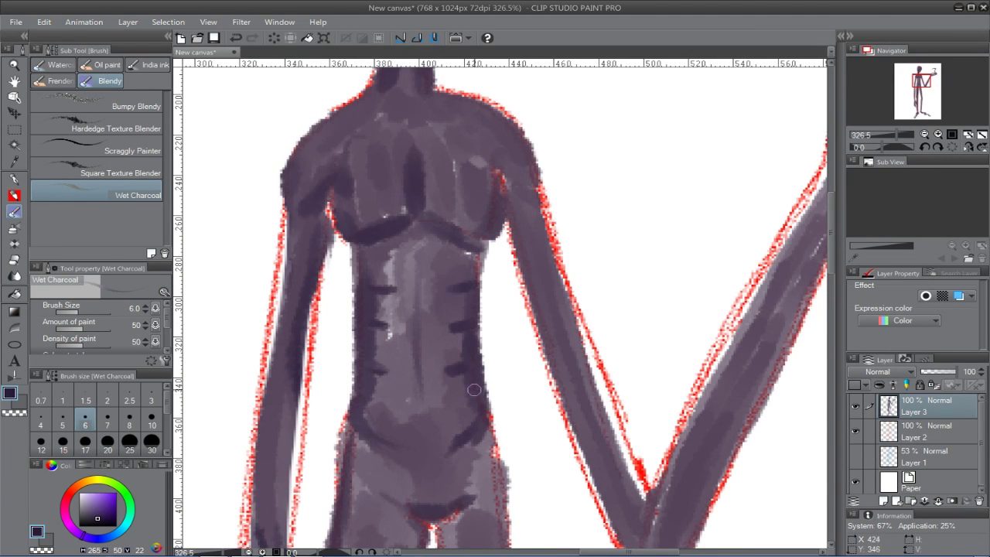
pyautogui.moveTo(492, 160); pyautogui.dragTo(525, 194)
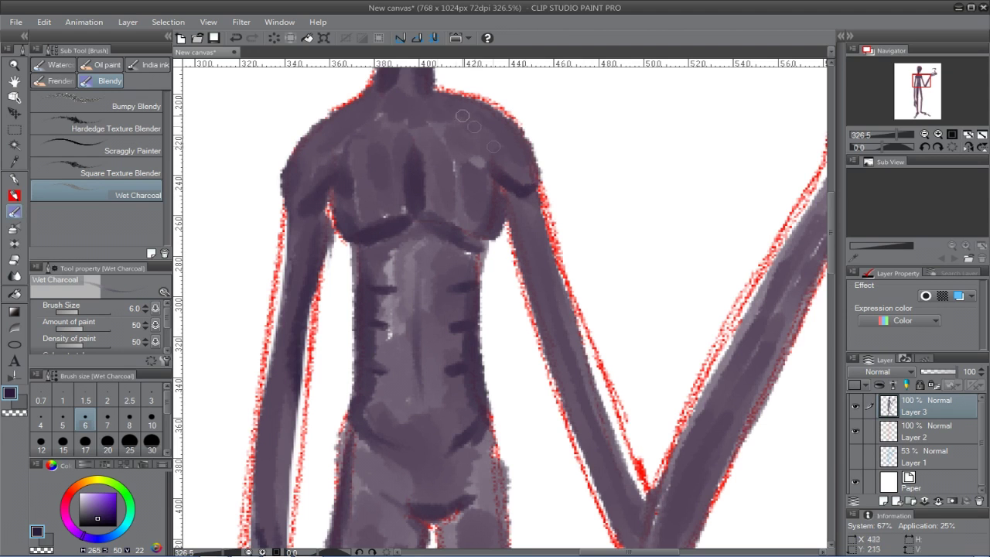
pyautogui.moveTo(462, 110); pyautogui.dragTo(356, 117)
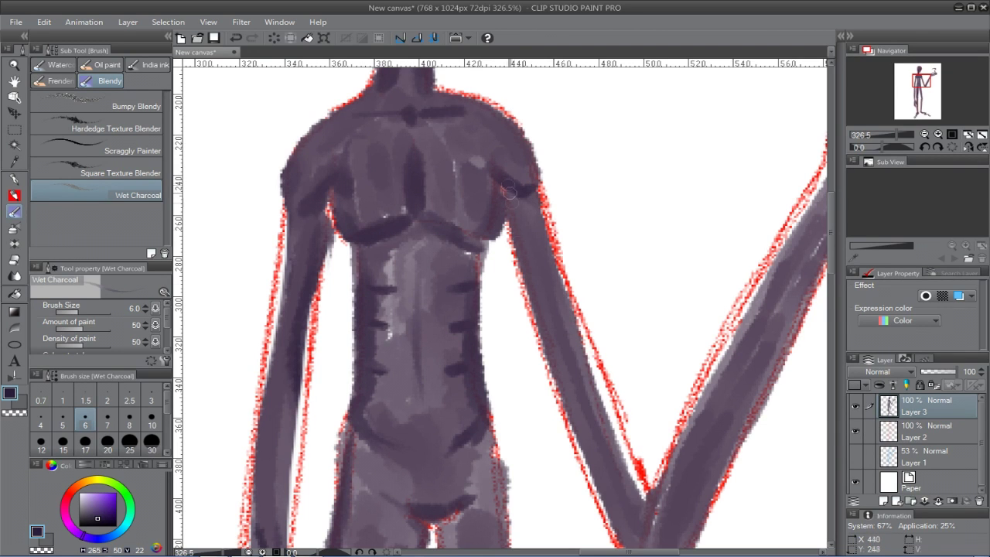
# - Darken both edges of the raised arm from the shoulder past the elbow and up the forearm to the wrist
pyautogui.moveTo(512, 220); pyautogui.dragTo(536, 348)
pyautogui.hotkey('ctrl', 'z')
pyautogui.moveTo(518, 231); pyautogui.dragTo(614, 509)
pyautogui.moveTo(611, 503)
pyautogui.mouseDown()
pyautogui.moveTo(538, 324)
pyautogui.moveTo(563, 379)
pyautogui.mouseUp()
pyautogui.moveTo(581, 330)
pyautogui.mouseDown()
pyautogui.moveTo(597, 403)
pyautogui.moveTo(632, 319)
pyautogui.mouseUp()
pyautogui.moveTo(592, 154); pyautogui.dragTo(533, 284)
pyautogui.moveTo(402, 148)
pyautogui.mouseDown()
pyautogui.moveTo(456, 310)
pyautogui.moveTo(534, 429)
pyautogui.moveTo(601, 289)
pyautogui.mouseUp()
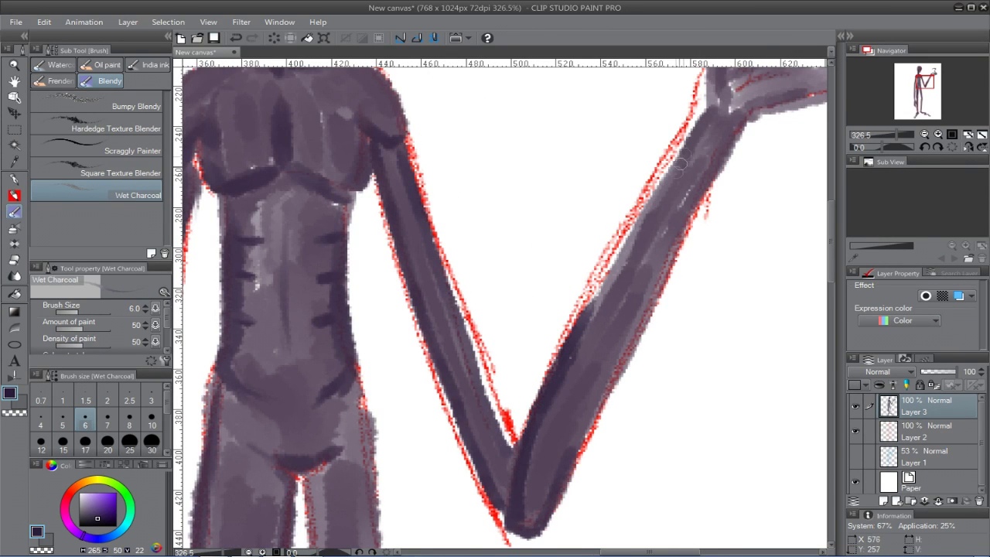
pyautogui.moveTo(691, 147); pyautogui.dragTo(588, 317)
pyautogui.moveTo(731, 116)
pyautogui.mouseDown()
pyautogui.moveTo(568, 453)
pyautogui.moveTo(533, 464)
pyautogui.moveTo(606, 380)
pyautogui.mouseUp()
pyautogui.moveTo(765, 145); pyautogui.dragTo(624, 320)
# - Shade the raised hand's palm edge, curled fingers and thumb, and darken the curling tendril rising from it
pyautogui.moveTo(596, 302); pyautogui.dragTo(710, 263)
pyautogui.moveTo(619, 284); pyautogui.dragTo(716, 262)
pyautogui.moveTo(784, 209)
pyautogui.mouseDown()
pyautogui.moveTo(746, 222)
pyautogui.moveTo(784, 212)
pyautogui.mouseUp()
pyautogui.moveTo(767, 199); pyautogui.dragTo(795, 197)
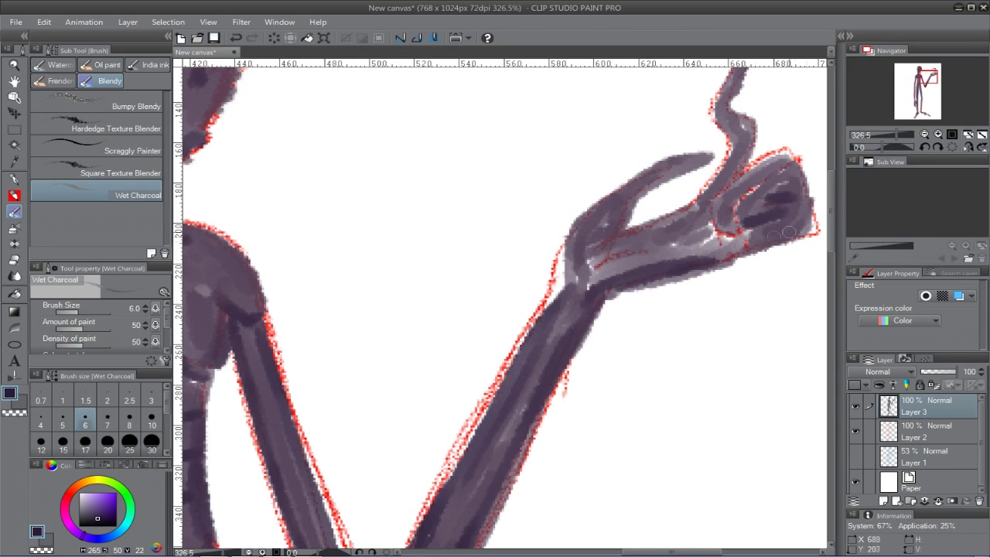
pyautogui.moveTo(796, 241); pyautogui.dragTo(710, 265)
pyautogui.moveTo(722, 255); pyautogui.dragTo(804, 228)
pyautogui.moveTo(792, 165); pyautogui.dragTo(740, 198)
pyautogui.moveTo(764, 179)
pyautogui.mouseDown()
pyautogui.moveTo(720, 231)
pyautogui.moveTo(730, 232)
pyautogui.mouseUp()
pyautogui.moveTo(604, 220)
pyautogui.mouseDown()
pyautogui.moveTo(654, 247)
pyautogui.moveTo(572, 286)
pyautogui.moveTo(619, 224)
pyautogui.moveTo(716, 152)
pyautogui.moveTo(568, 232)
pyautogui.mouseUp()
pyautogui.moveTo(665, 155); pyautogui.dragTo(539, 321)
pyautogui.moveTo(533, 221)
pyautogui.mouseDown()
pyautogui.moveTo(536, 202)
pyautogui.moveTo(630, 211)
pyautogui.moveTo(593, 361)
pyautogui.mouseUp()
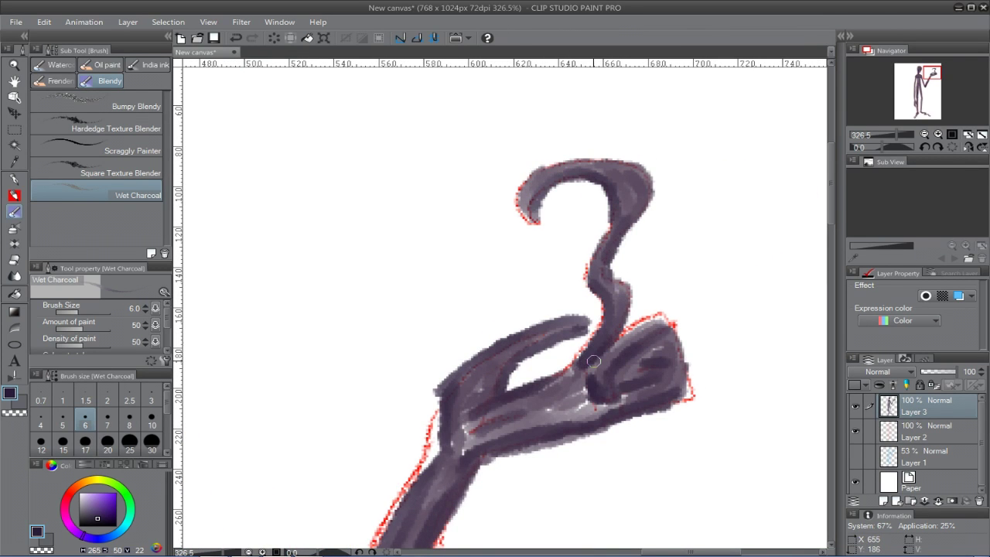
# - Shade the leg farther from the hanging arm with long dark strokes from thigh to ankle at brush size 8
pyautogui.doubleClick(15, 83)
pyautogui.click(14, 67)
pyautogui.moveTo(653, 226); pyautogui.dragTo(483, 378)
pyautogui.press('b')
pyautogui.moveTo(349, 175); pyautogui.dragTo(375, 331)
pyautogui.moveTo(356, 224); pyautogui.dragTo(385, 402)
pyautogui.moveTo(390, 259); pyautogui.dragTo(417, 422)
pyautogui.moveTo(383, 350)
pyautogui.mouseDown()
pyautogui.moveTo(404, 478)
pyautogui.moveTo(459, 101)
pyautogui.moveTo(414, 230)
pyautogui.moveTo(406, 444)
pyautogui.mouseUp()
pyautogui.moveTo(432, 188); pyautogui.dragTo(421, 438)
pyautogui.moveTo(444, 173); pyautogui.dragTo(423, 456)
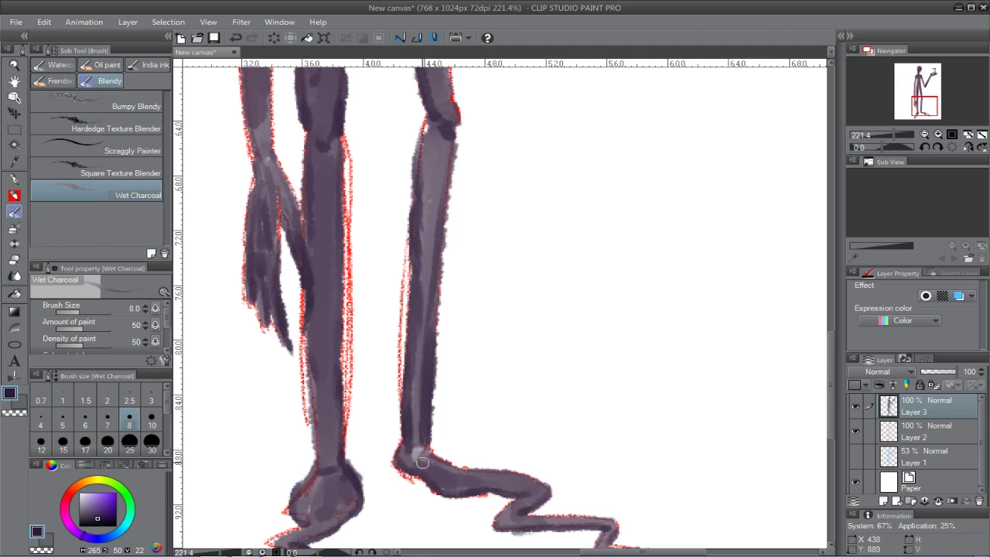
# - Add a new layer above the figure painting and choose a light purple (H 265, S 30, V 85)
pyautogui.click(883, 501)
pyautogui.click(14, 80)
pyautogui.moveTo(465, 89); pyautogui.dragTo(452, 515)
pyautogui.moveTo(455, 82); pyautogui.dragTo(435, 495)
pyautogui.click(102, 495)
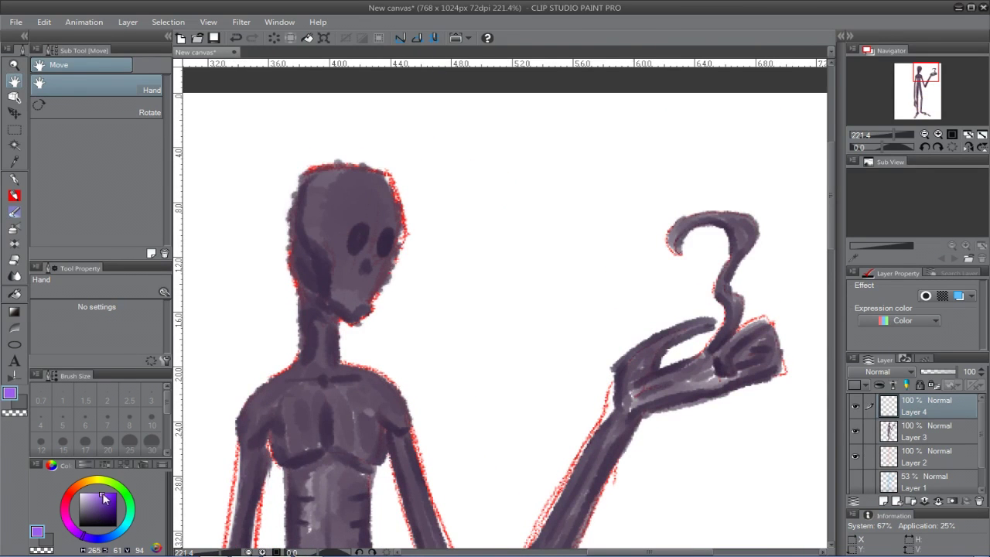
pyautogui.click(90, 497)
pyautogui.click(14, 229)
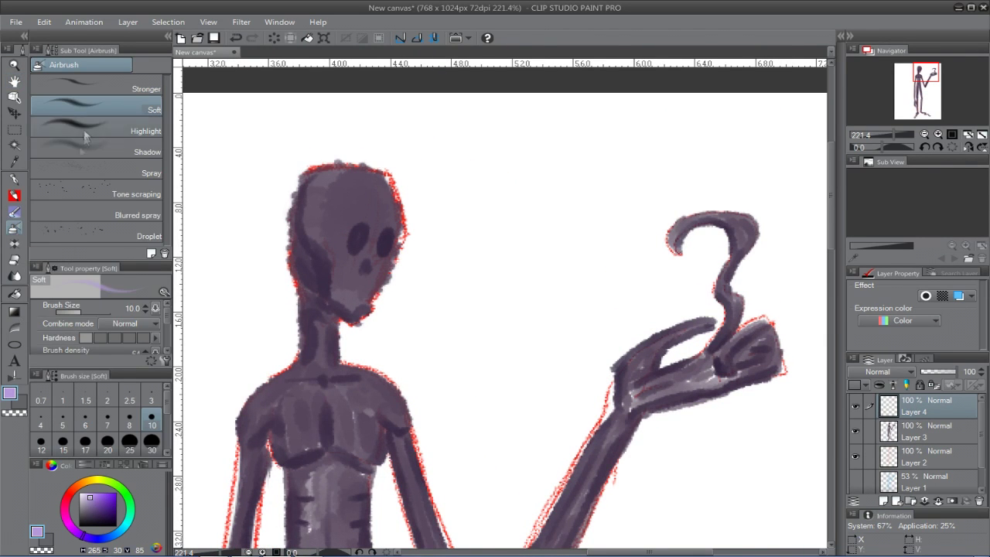
# - Paint a light purple oval inside each eye socket with the Wet Charcoal brush at size 6
pyautogui.click(14, 65)
pyautogui.moveTo(464, 184); pyautogui.dragTo(303, 308)
pyautogui.click(14, 211)
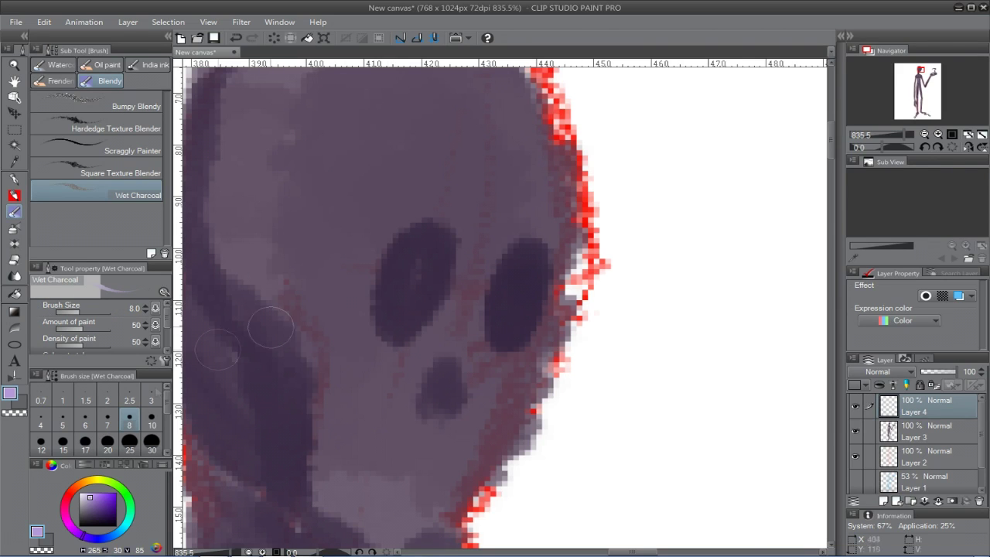
pyautogui.press('[')
pyautogui.press('[')
pyautogui.moveTo(420, 271)
pyautogui.mouseDown()
pyautogui.moveTo(416, 292)
pyautogui.moveTo(427, 282)
pyautogui.mouseUp()
pyautogui.moveTo(520, 283); pyautogui.dragTo(529, 292)
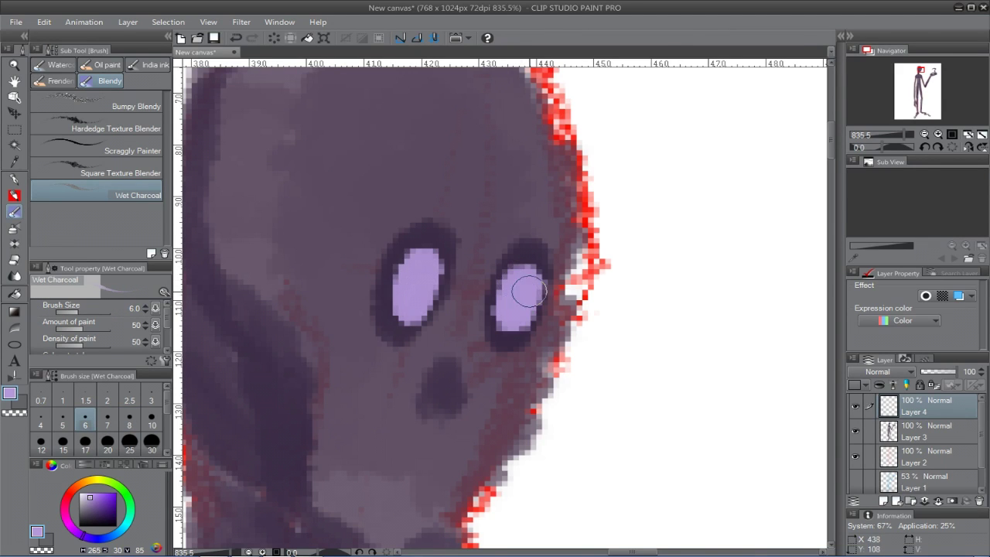
# - Airbrush a pale bluish glow over both eyes, and set the Wet Charcoal brush to a stronger blue (H 243, S 63, V 93)
pyautogui.click(14, 230)
pyautogui.click(86, 495)
pyautogui.click(94, 538)
pyautogui.click(86, 492)
pyautogui.click(107, 440)
pyautogui.moveTo(397, 255)
pyautogui.mouseDown()
pyautogui.moveTo(433, 249)
pyautogui.moveTo(397, 261)
pyautogui.mouseUp()
pyautogui.moveTo(528, 259)
pyautogui.mouseDown()
pyautogui.moveTo(514, 306)
pyautogui.moveTo(522, 331)
pyautogui.mouseUp()
pyautogui.click(13, 212)
pyautogui.click(102, 495)
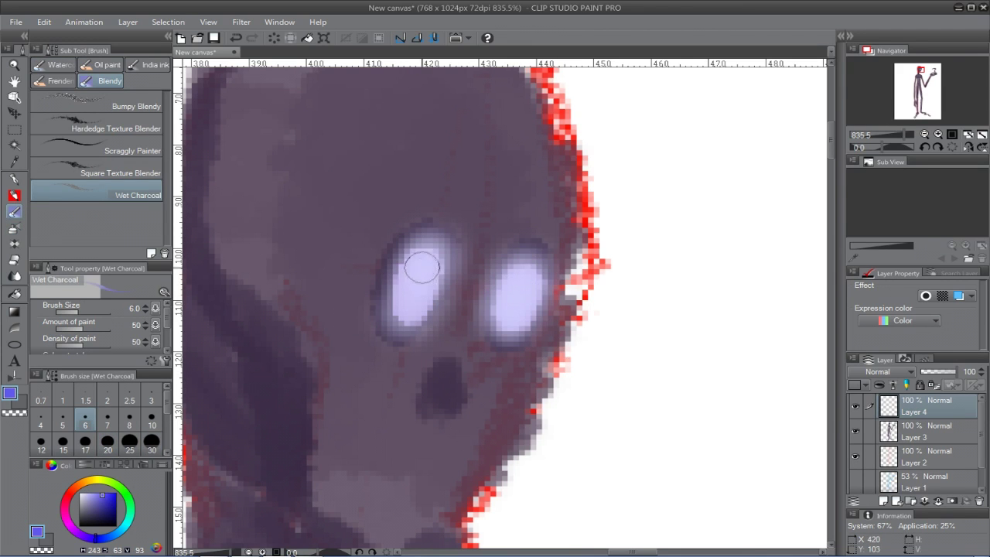
# - Hide the red sketch on Layer 2 and smooth the head's outline on Layer 3 with the Hard eraser at size 10
pyautogui.doubleClick(14, 81)
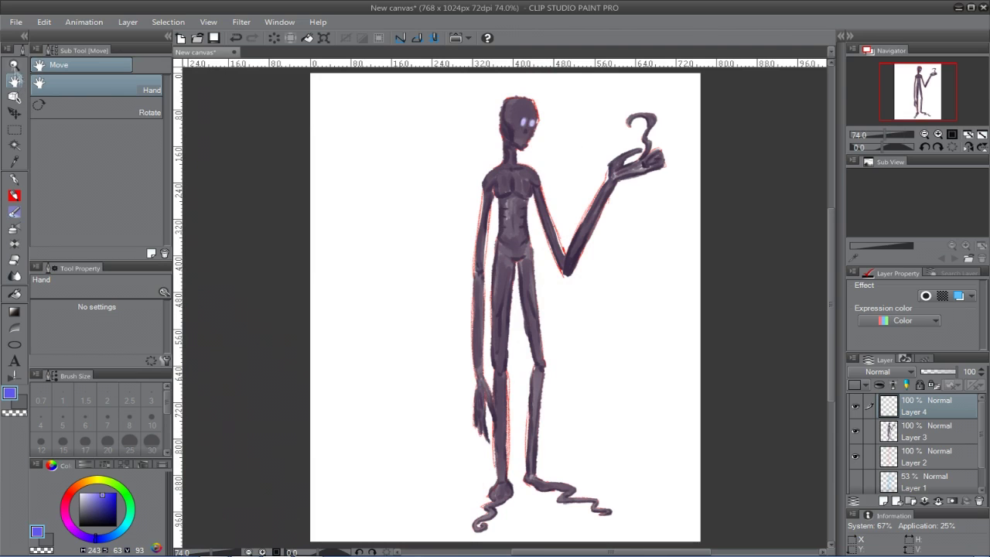
pyautogui.click(856, 456)
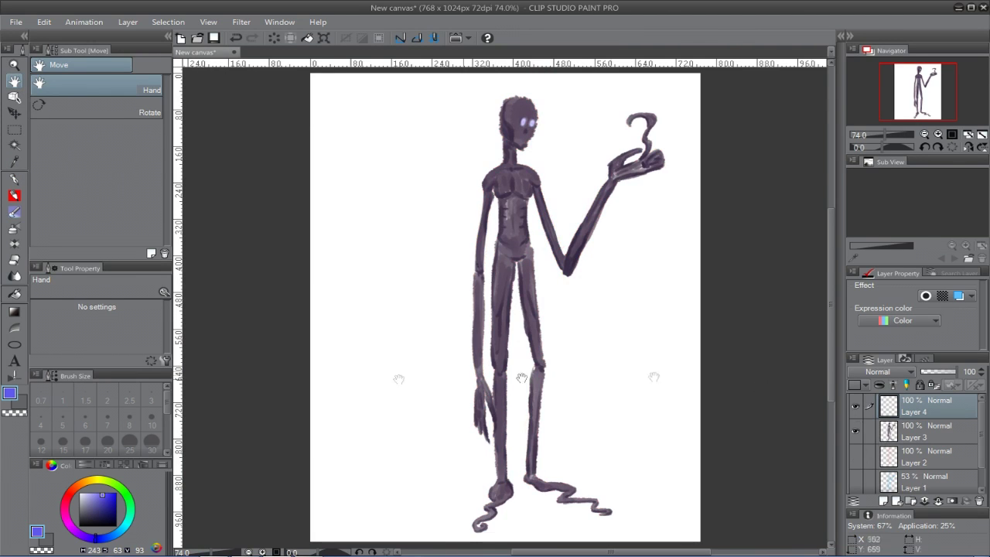
pyautogui.click(14, 65)
pyautogui.moveTo(473, 84); pyautogui.dragTo(568, 178)
pyautogui.click(14, 259)
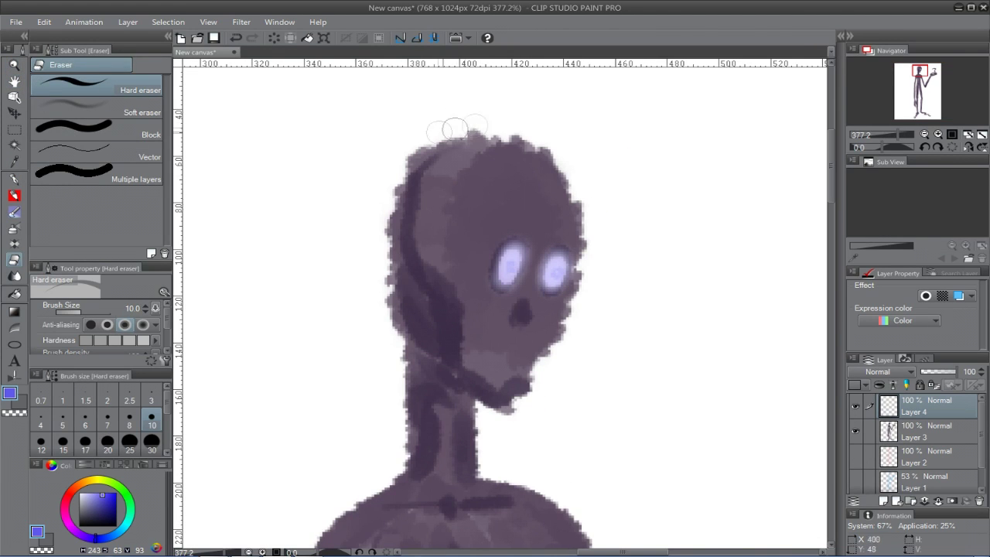
pyautogui.click(913, 422)
pyautogui.moveTo(488, 126)
pyautogui.mouseDown()
pyautogui.moveTo(437, 130)
pyautogui.moveTo(392, 167)
pyautogui.moveTo(394, 175)
pyautogui.moveTo(451, 132)
pyautogui.moveTo(382, 220)
pyautogui.moveTo(377, 278)
pyautogui.moveTo(400, 411)
pyautogui.moveTo(398, 378)
pyautogui.moveTo(398, 464)
pyautogui.mouseUp()
pyautogui.moveTo(473, 410)
pyautogui.mouseDown()
pyautogui.moveTo(512, 405)
pyautogui.moveTo(570, 325)
pyautogui.moveTo(532, 405)
pyautogui.mouseUp()
pyautogui.moveTo(578, 304)
pyautogui.mouseDown()
pyautogui.moveTo(578, 171)
pyautogui.moveTo(523, 130)
pyautogui.mouseUp()
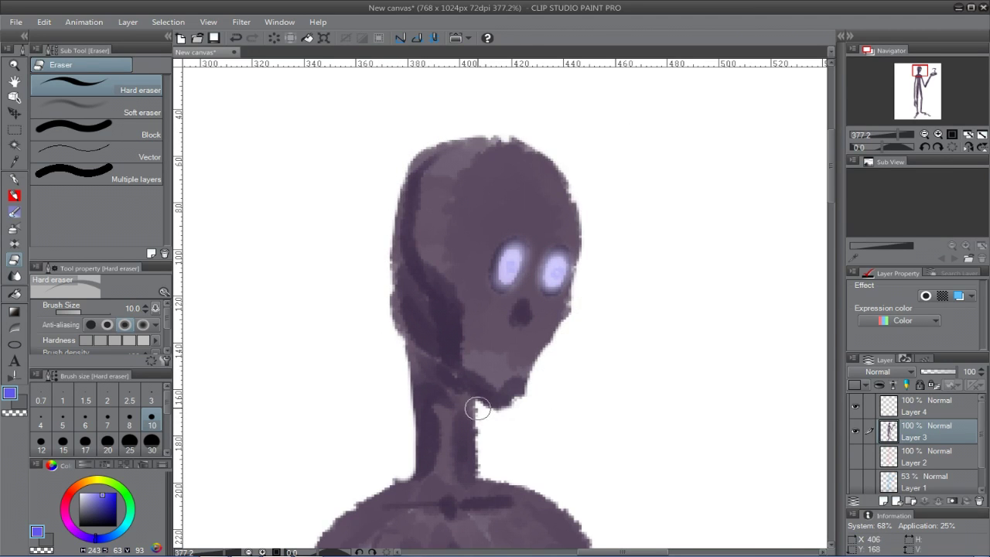
# - Erase the rough edges under the chin and along both sides of the neck at eraser size 7
pyautogui.press('[')
pyautogui.press('[')
pyautogui.moveTo(480, 402); pyautogui.dragTo(487, 475)
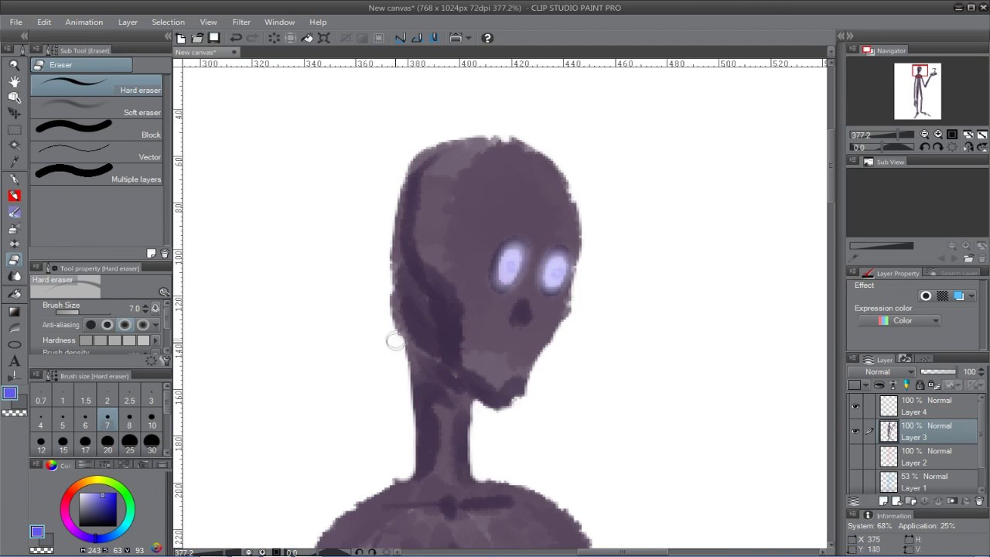
pyautogui.moveTo(410, 387)
pyautogui.mouseDown()
pyautogui.moveTo(405, 448)
pyautogui.moveTo(389, 475)
pyautogui.mouseUp()
pyautogui.moveTo(484, 467); pyautogui.dragTo(497, 475)
# - Clean up the shoulder outlines, both armpits and the inner edge of the hanging upper arm with the eraser
pyautogui.moveTo(584, 470)
pyautogui.mouseDown()
pyautogui.moveTo(613, 271)
pyautogui.moveTo(635, 229)
pyautogui.mouseUp()
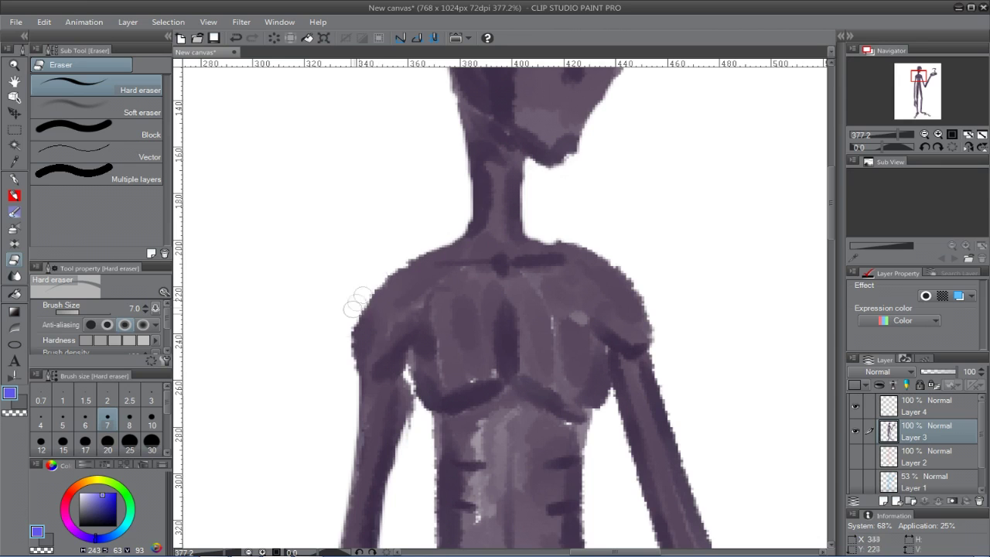
pyautogui.moveTo(405, 377)
pyautogui.mouseDown()
pyautogui.moveTo(408, 410)
pyautogui.moveTo(423, 383)
pyautogui.moveTo(420, 398)
pyautogui.mouseUp()
pyautogui.moveTo(602, 376)
pyautogui.mouseDown()
pyautogui.moveTo(592, 457)
pyautogui.moveTo(605, 369)
pyautogui.moveTo(601, 410)
pyautogui.mouseUp()
pyautogui.moveTo(420, 416); pyautogui.dragTo(405, 465)
# - Trim the raised forearm's edges and elbow at eraser size 10 in a mirrored, rotated view, and reset the rotation
pyautogui.moveTo(897, 135); pyautogui.dragTo(889, 136)
pyautogui.click(151, 420)
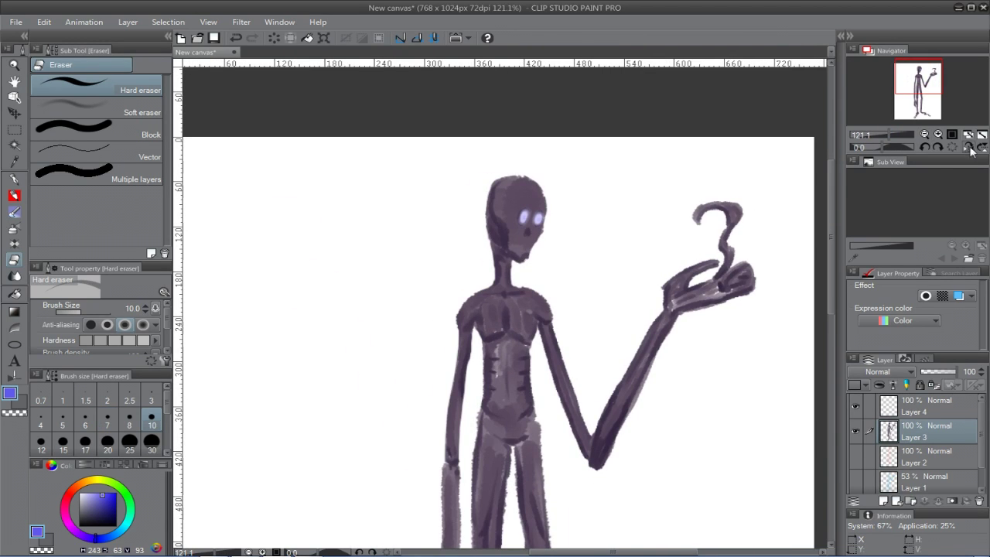
pyautogui.click(969, 148)
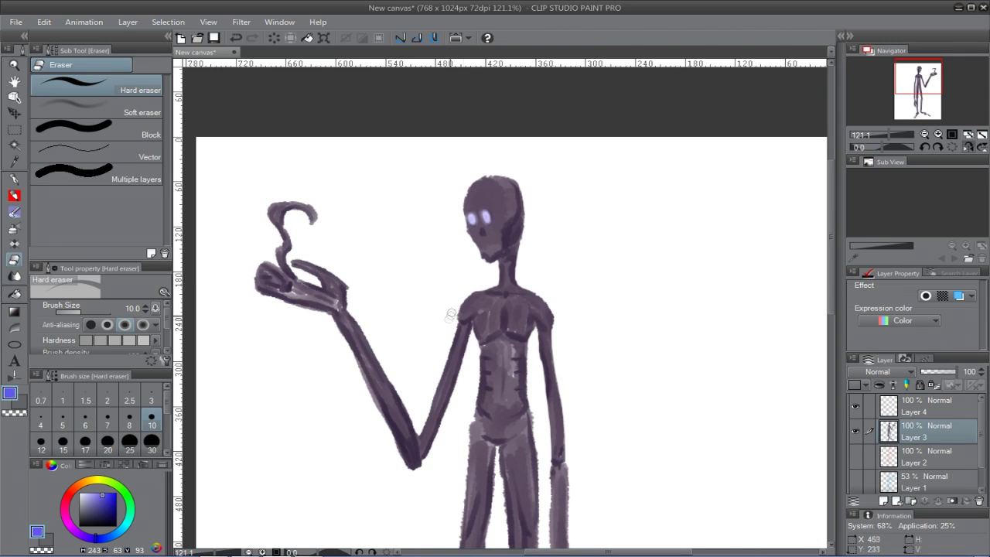
pyautogui.moveTo(351, 366); pyautogui.dragTo(496, 151)
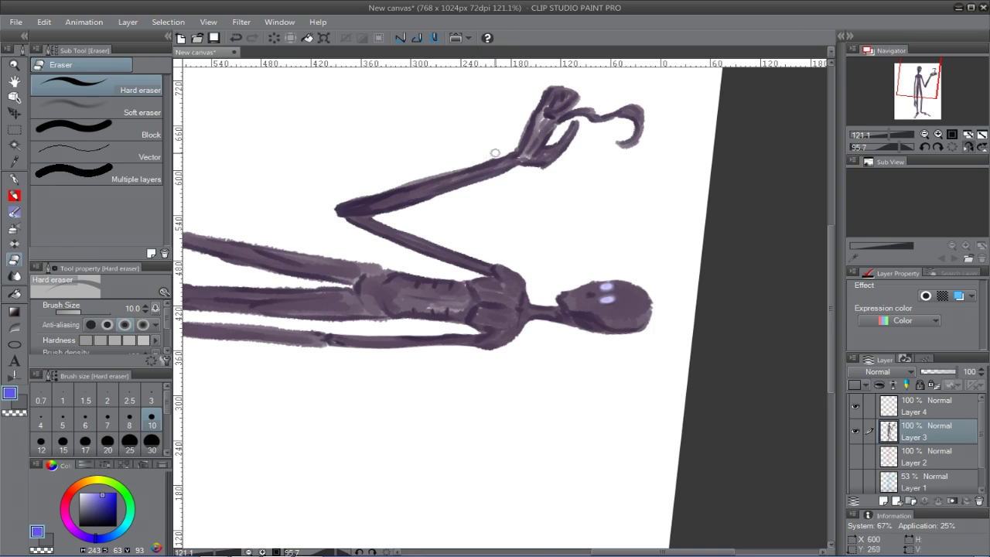
pyautogui.moveTo(489, 159)
pyautogui.mouseDown()
pyautogui.moveTo(419, 177)
pyautogui.moveTo(489, 157)
pyautogui.moveTo(463, 164)
pyautogui.mouseUp()
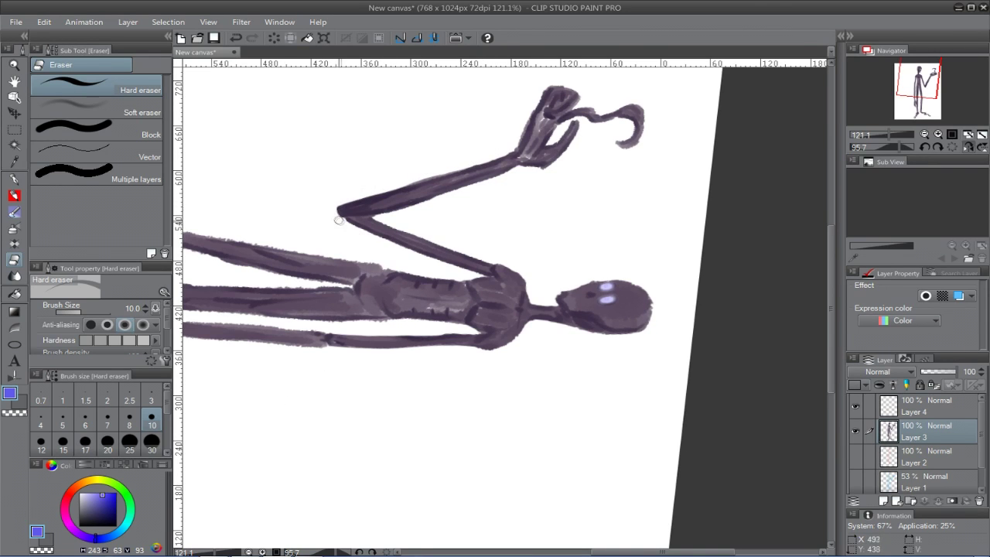
pyautogui.moveTo(513, 170); pyautogui.dragTo(385, 213)
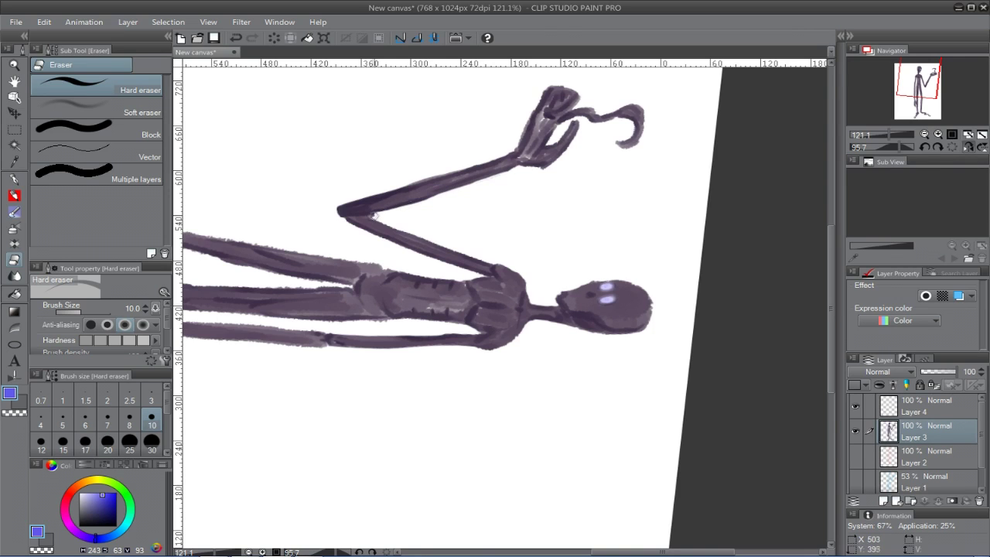
pyautogui.click(952, 147)
# - Unmirror the view and erase the raised hand's rough edges, thinning the thumb and trimming the palm's underside
pyautogui.click(14, 65)
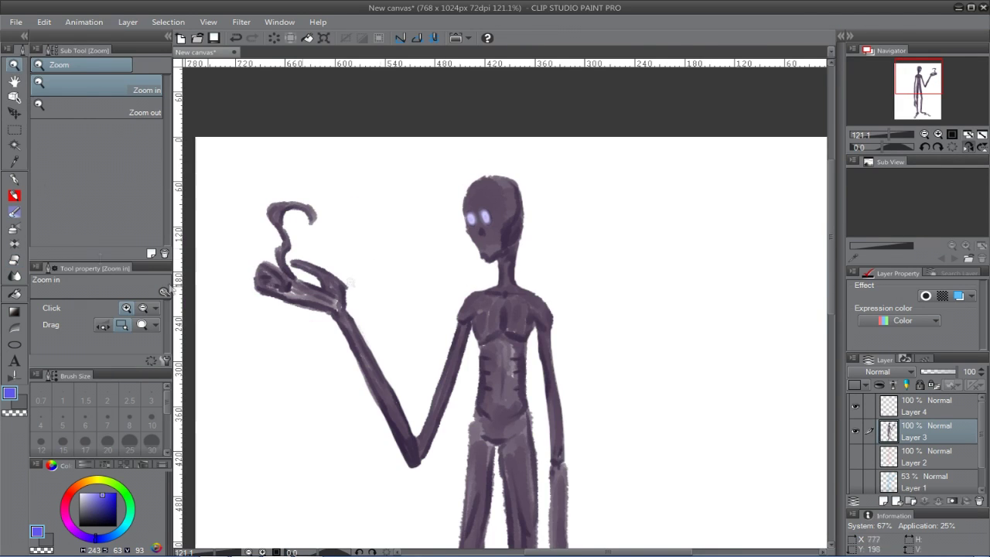
pyautogui.moveTo(247, 241); pyautogui.dragTo(432, 378)
pyautogui.click(969, 146)
pyautogui.click(14, 260)
pyautogui.moveTo(509, 210); pyautogui.dragTo(471, 294)
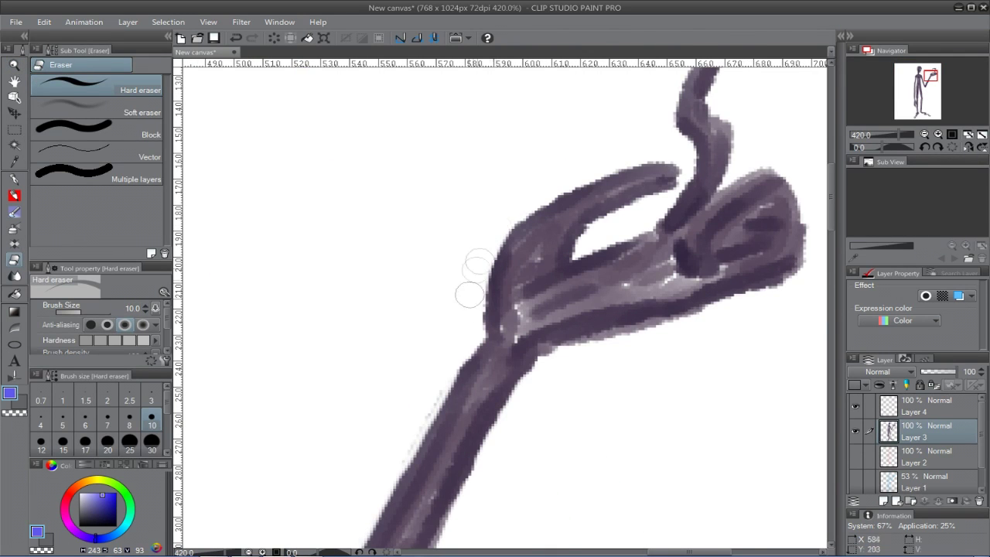
pyautogui.moveTo(581, 244)
pyautogui.mouseDown()
pyautogui.moveTo(600, 209)
pyautogui.moveTo(645, 187)
pyautogui.moveTo(608, 219)
pyautogui.mouseUp()
pyautogui.moveTo(674, 158)
pyautogui.mouseDown()
pyautogui.moveTo(614, 154)
pyautogui.moveTo(601, 165)
pyautogui.moveTo(593, 221)
pyautogui.moveTo(640, 211)
pyautogui.mouseUp()
pyautogui.moveTo(793, 280); pyautogui.dragTo(547, 374)
pyautogui.moveTo(731, 290); pyautogui.dragTo(534, 347)
pyautogui.moveTo(619, 247)
pyautogui.mouseDown()
pyautogui.moveTo(615, 279)
pyautogui.moveTo(625, 318)
pyautogui.mouseUp()
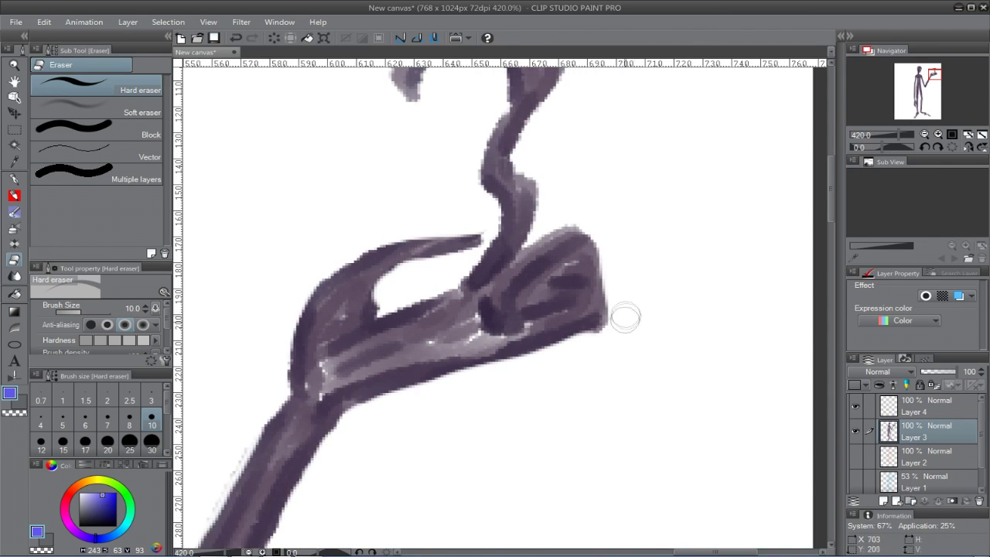
# - Refine the raised hand's tendril with a larger eraser, ending at size 17, tapering its hooked tip and slimming its curves
pyautogui.moveTo(630, 234); pyautogui.dragTo(643, 394)
pyautogui.click(136, 442)
pyautogui.moveTo(485, 249)
pyautogui.mouseDown()
pyautogui.moveTo(486, 238)
pyautogui.moveTo(472, 239)
pyautogui.moveTo(481, 255)
pyautogui.mouseUp()
pyautogui.click(109, 442)
pyautogui.click(85, 441)
pyautogui.moveTo(586, 206); pyautogui.dragTo(552, 163)
pyautogui.moveTo(438, 171); pyautogui.dragTo(404, 254)
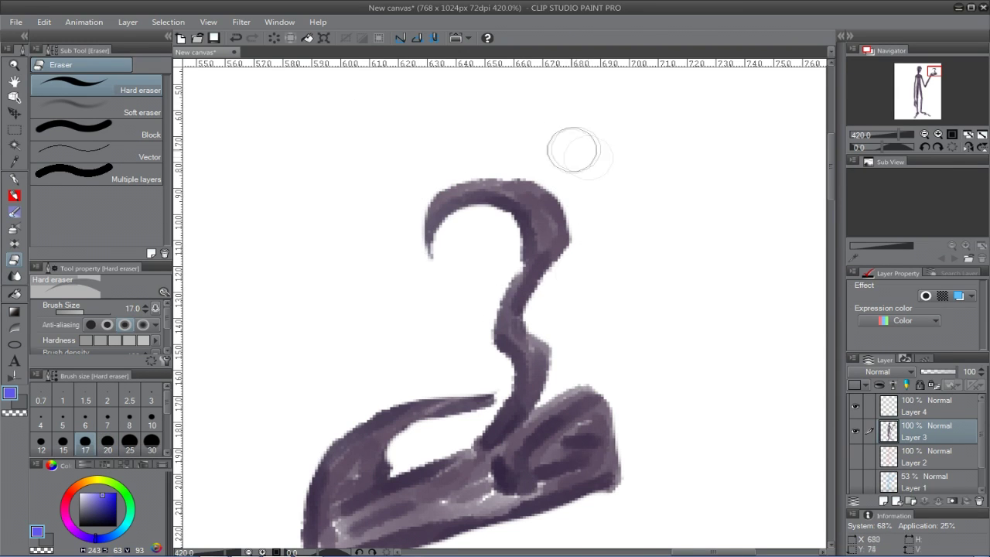
pyautogui.moveTo(586, 211); pyautogui.dragTo(586, 245)
pyautogui.moveTo(562, 303); pyautogui.dragTo(564, 315)
pyautogui.moveTo(492, 258)
pyautogui.mouseDown()
pyautogui.moveTo(476, 307)
pyautogui.moveTo(475, 352)
pyautogui.mouseUp()
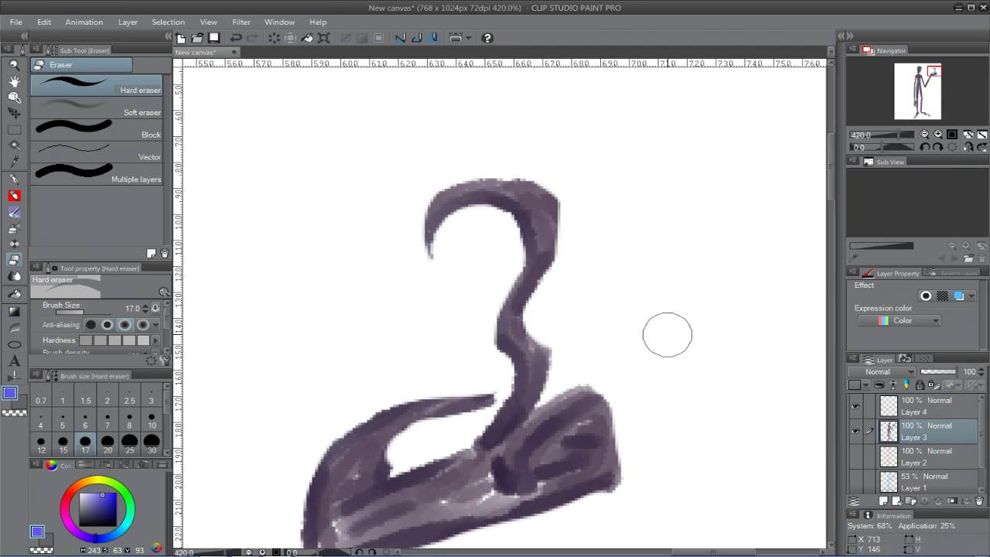
# - Rotate the view and erase along the hanging forearm to slim it toward the wrist, cleaning the adjacent thigh edge
pyautogui.doubleClick(19, 82)
pyautogui.click(16, 66)
pyautogui.moveTo(667, 192); pyautogui.dragTo(397, 429)
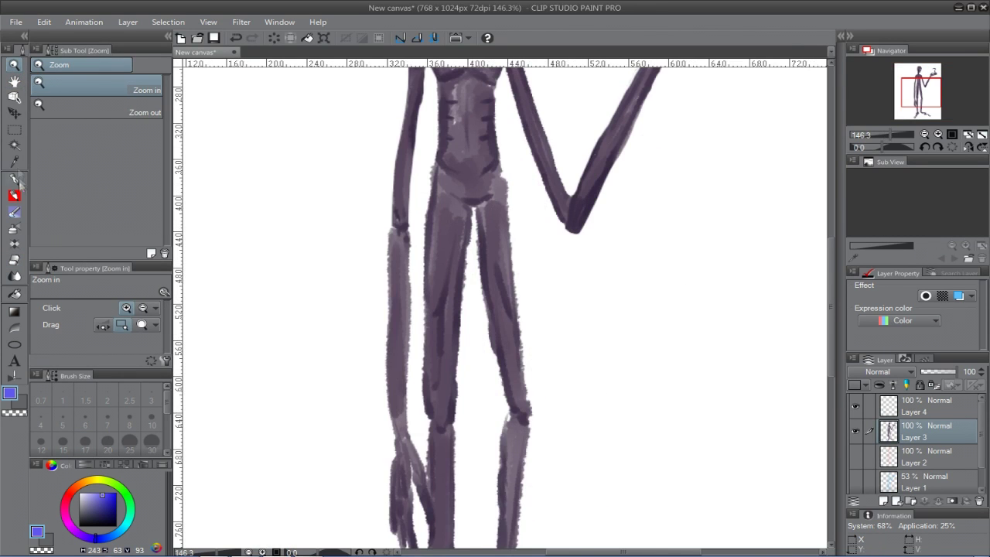
pyautogui.click(16, 261)
pyautogui.moveTo(888, 147); pyautogui.dragTo(894, 147)
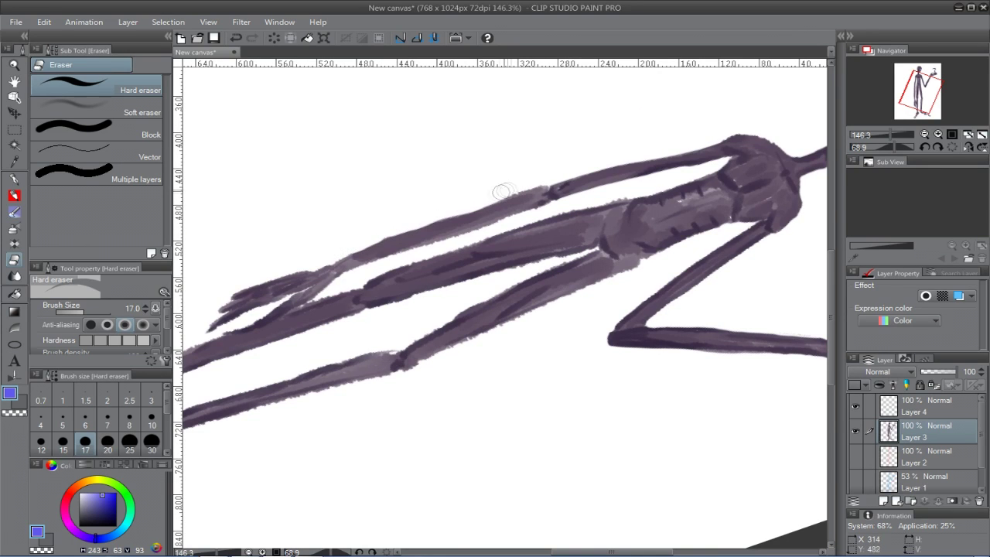
pyautogui.moveTo(438, 210)
pyautogui.mouseDown()
pyautogui.moveTo(341, 254)
pyautogui.moveTo(348, 279)
pyautogui.moveTo(540, 212)
pyautogui.mouseUp()
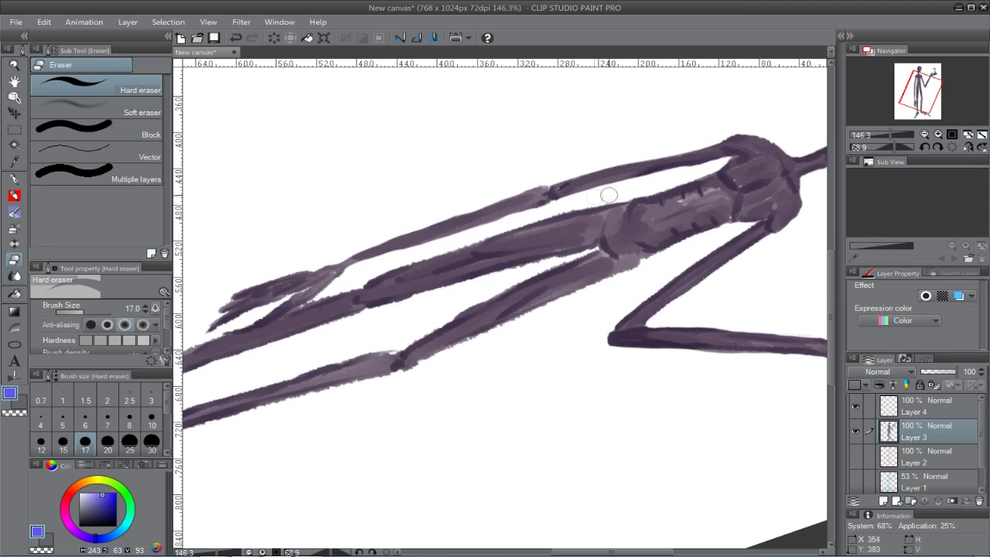
pyautogui.moveTo(413, 258); pyautogui.dragTo(361, 282)
# - Reduce the eraser to size 10 and trim the rough inner edge of the left leg's thigh from crotch to knee
pyautogui.press('[')
pyautogui.press('[')
pyautogui.press('[')
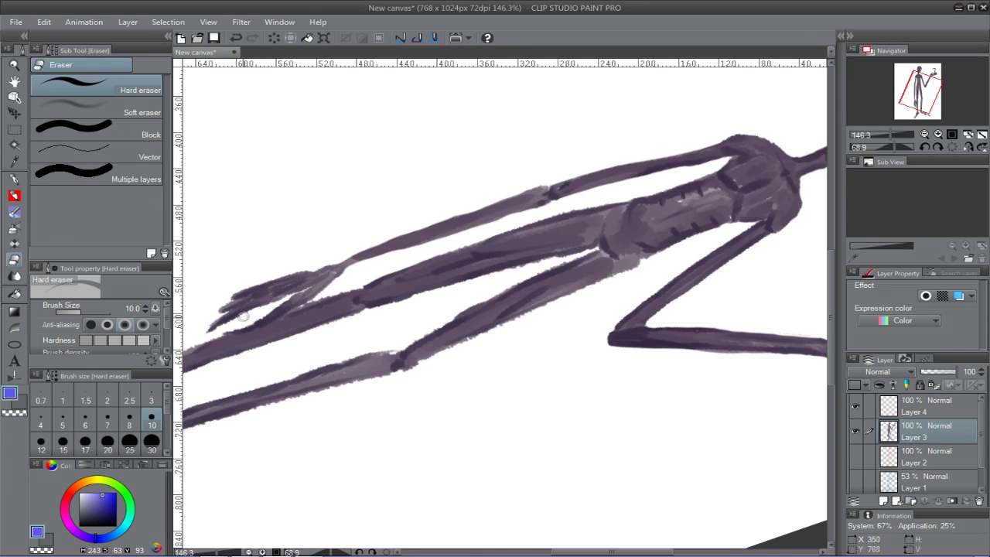
pyautogui.moveTo(594, 249); pyautogui.dragTo(512, 270)
pyautogui.moveTo(594, 246); pyautogui.dragTo(528, 262)
pyautogui.moveTo(593, 247); pyautogui.dragTo(588, 247)
pyautogui.moveTo(407, 300); pyautogui.dragTo(511, 267)
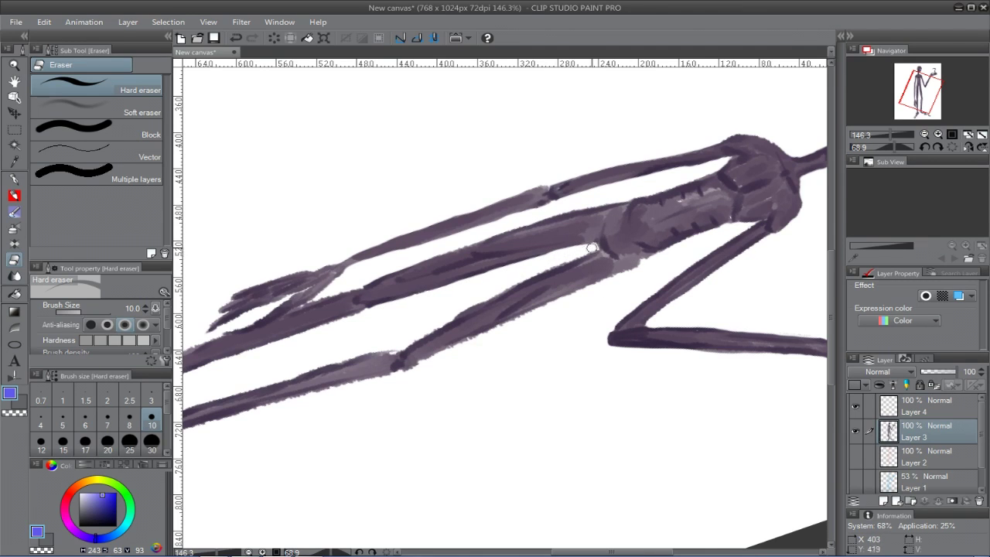
# - Erase the right leg's rough inner and outer thigh edges and the area below its knee, and tidy the crotch gap
pyautogui.moveTo(543, 267); pyautogui.dragTo(473, 300)
pyautogui.moveTo(394, 345); pyautogui.dragTo(325, 357)
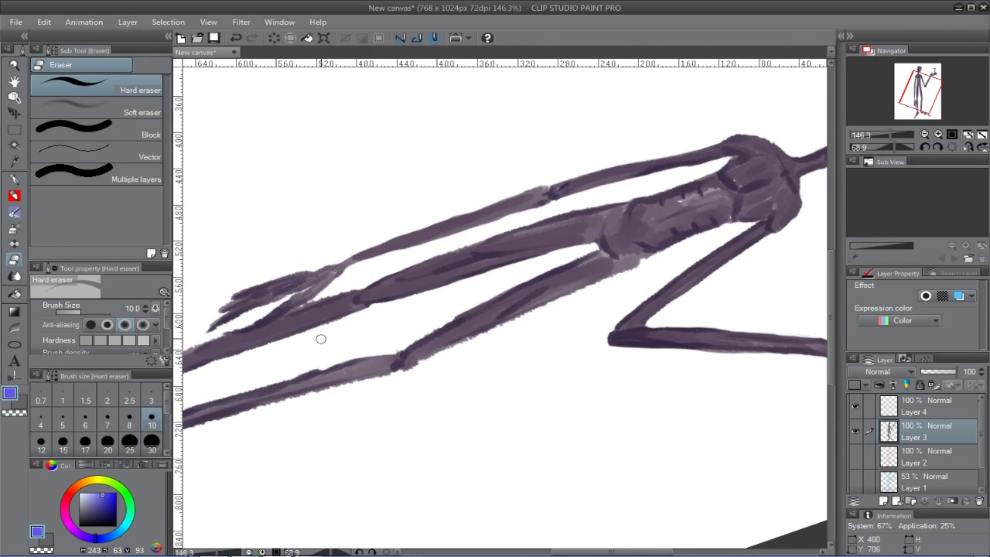
pyautogui.moveTo(413, 369); pyautogui.dragTo(610, 280)
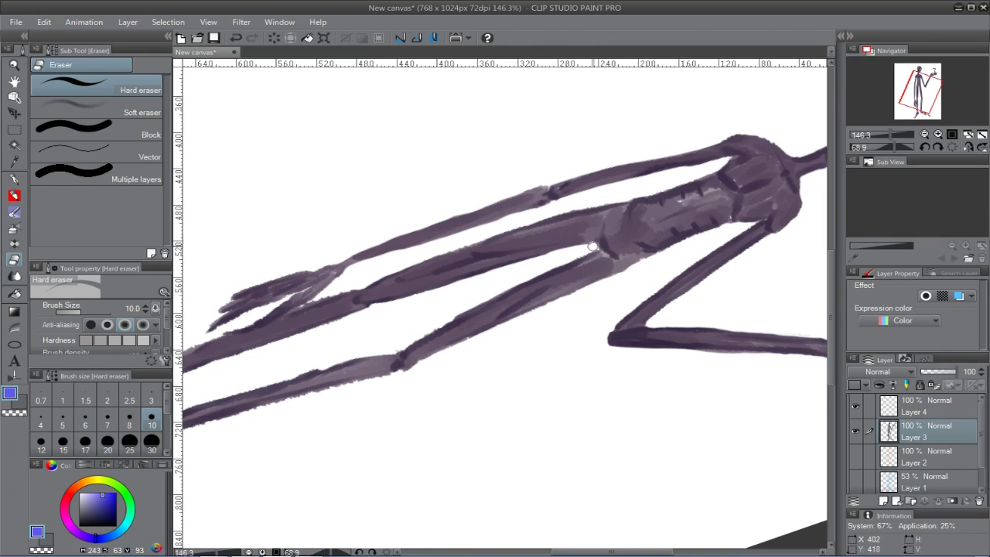
pyautogui.moveTo(593, 245); pyautogui.dragTo(418, 299)
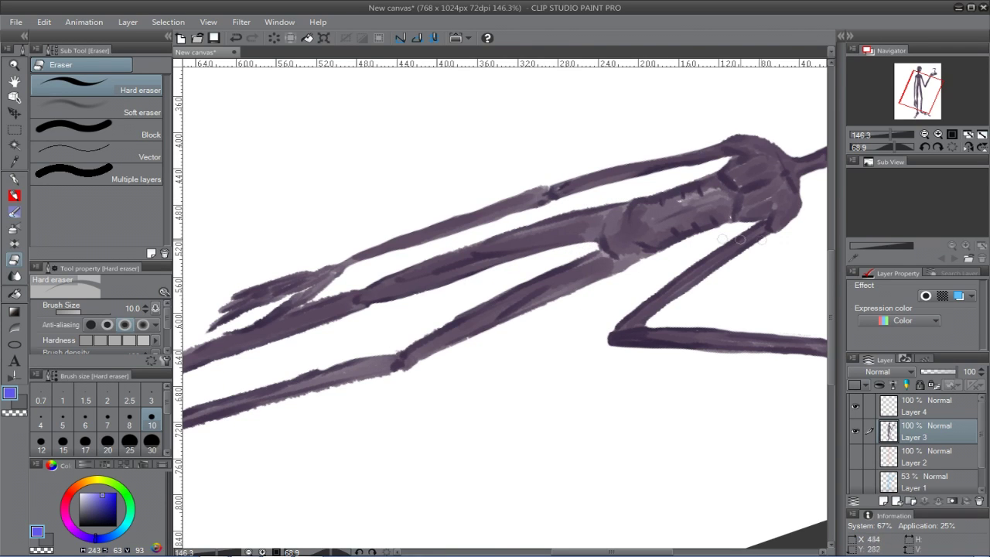
# - Reset the canvas rotation and erase the rough edges of both lower legs, slimming the shins, ankles and right foot
pyautogui.click(952, 147)
pyautogui.scroll(-5, 607, 317)
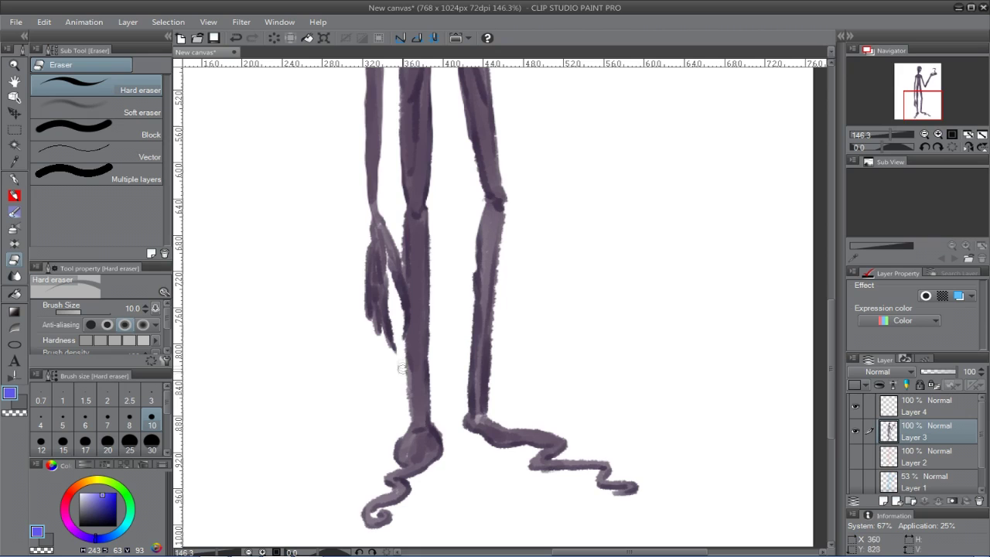
pyautogui.moveTo(430, 418); pyautogui.dragTo(447, 458)
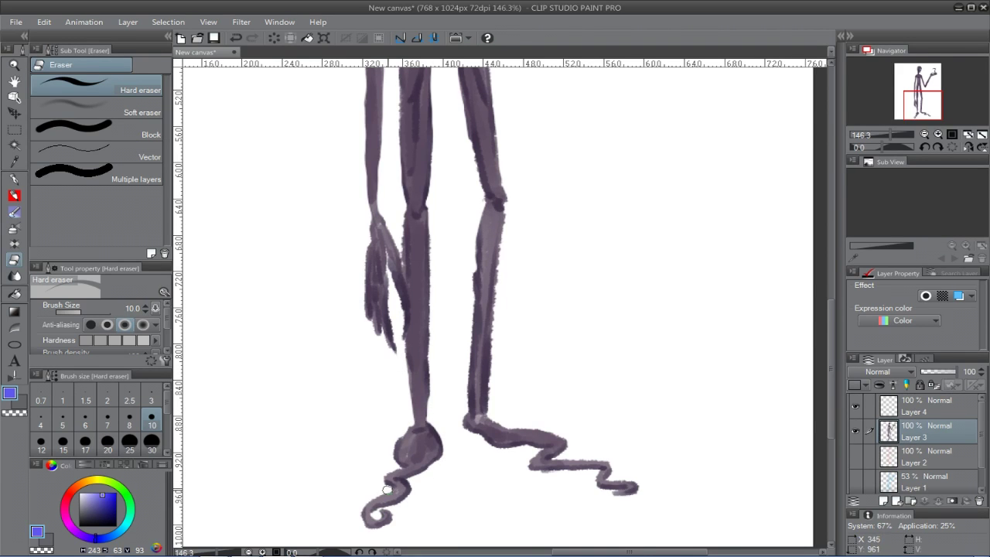
pyautogui.moveTo(472, 263); pyautogui.dragTo(466, 392)
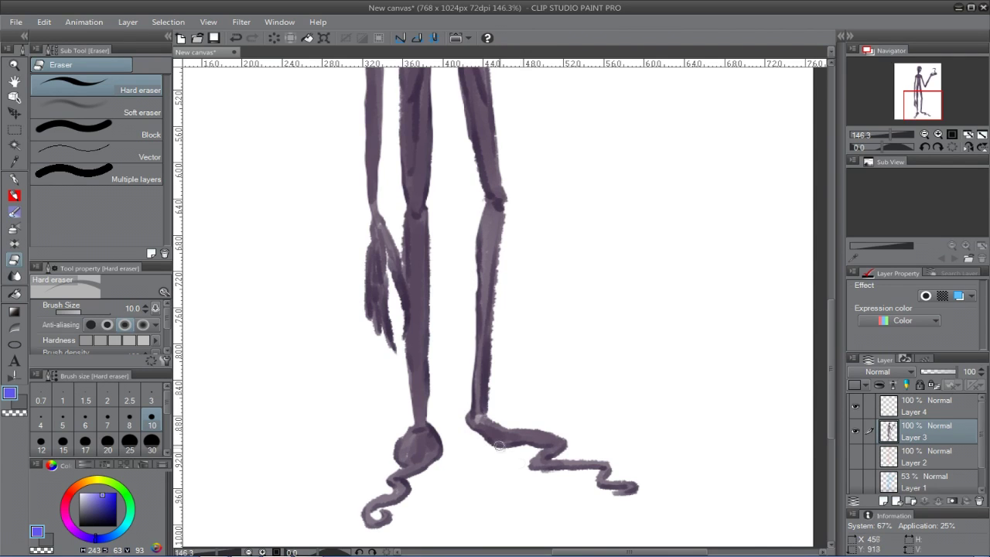
pyautogui.moveTo(540, 429); pyautogui.dragTo(568, 444)
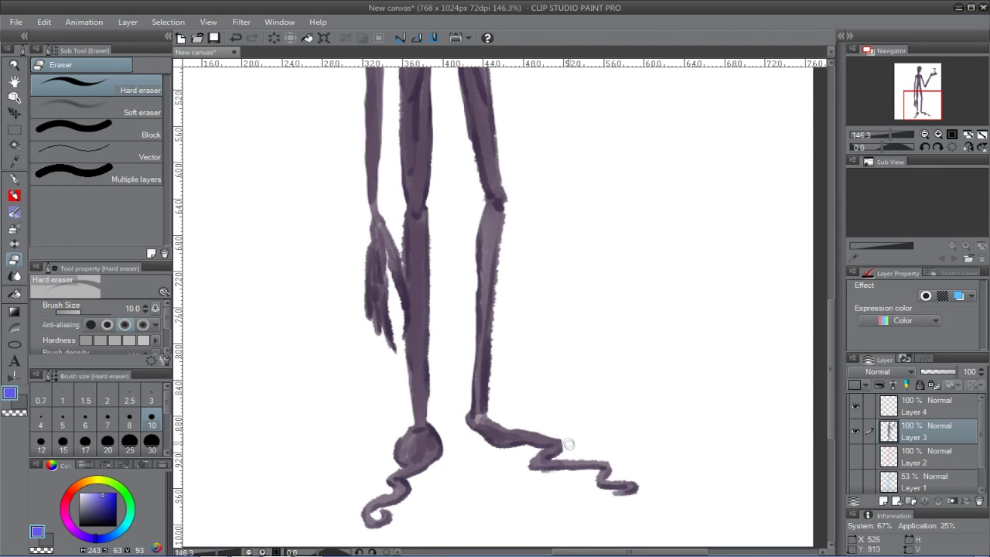
pyautogui.moveTo(507, 205); pyautogui.dragTo(500, 263)
pyautogui.moveTo(492, 359); pyautogui.dragTo(490, 410)
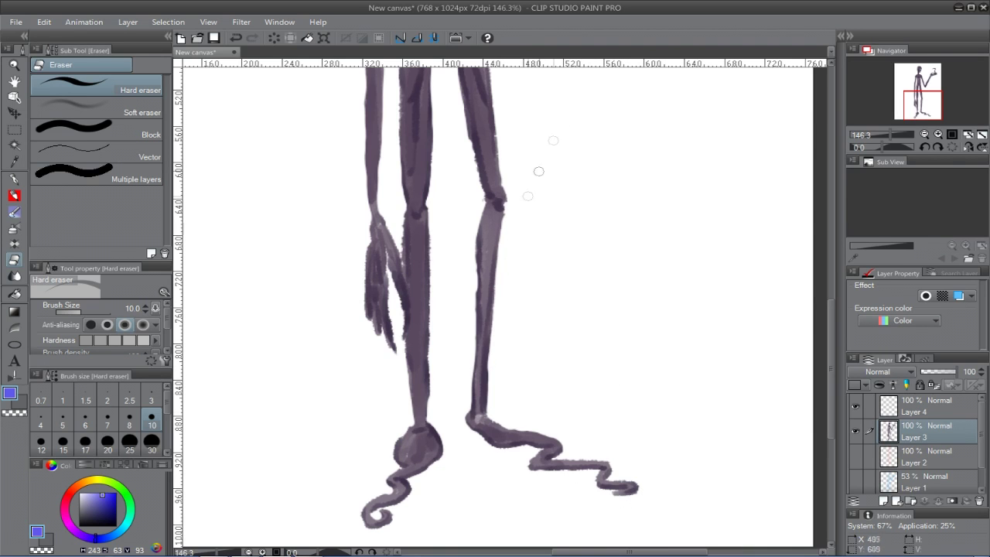
pyautogui.moveTo(572, 219); pyautogui.dragTo(511, 466)
pyautogui.moveTo(590, 144); pyautogui.dragTo(650, 356)
pyautogui.doubleClick(16, 84)
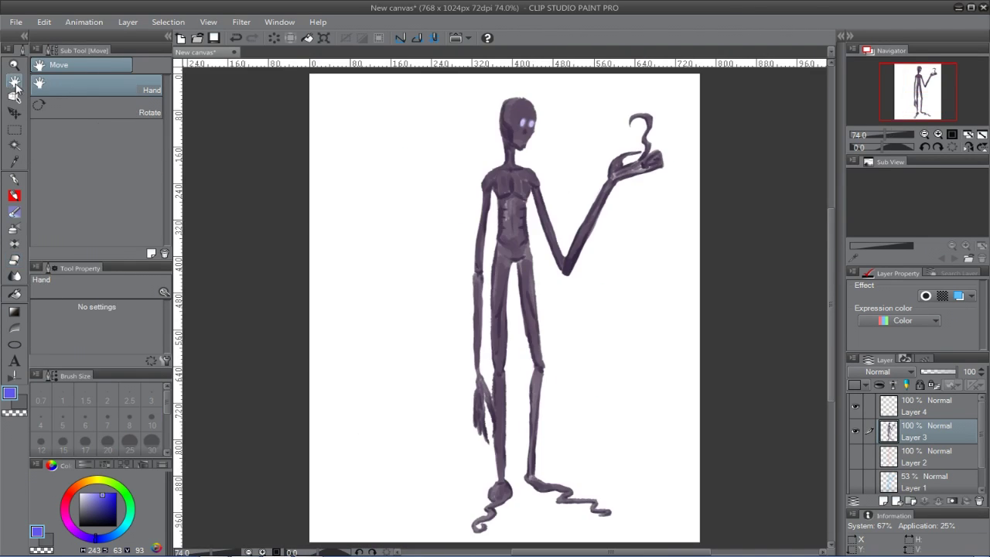
# - Add a new layer beneath the eye layer and pen blue gill marks over the left rib lines
pyautogui.click(926, 405)
pyautogui.click(16, 68)
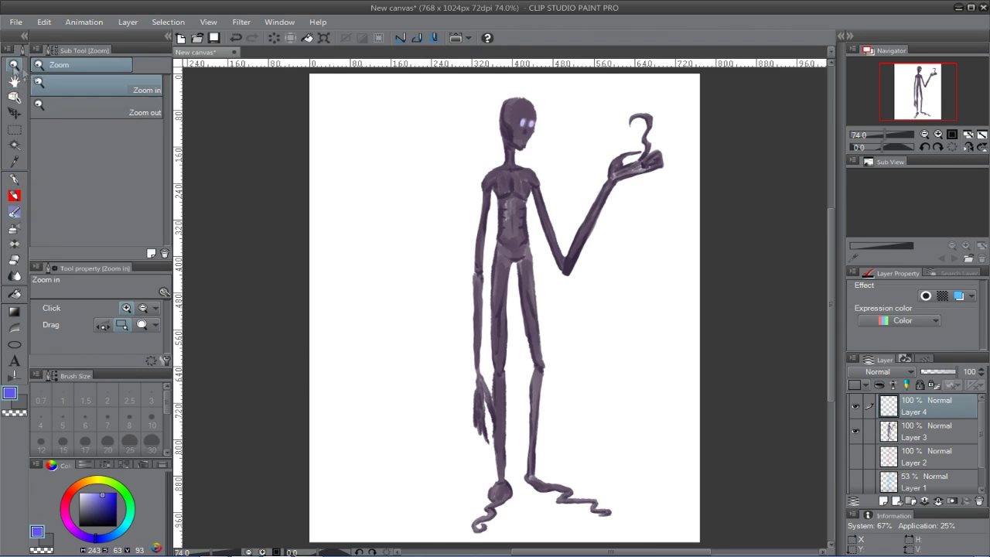
pyautogui.moveTo(489, 198); pyautogui.dragTo(538, 241)
pyautogui.click(883, 502)
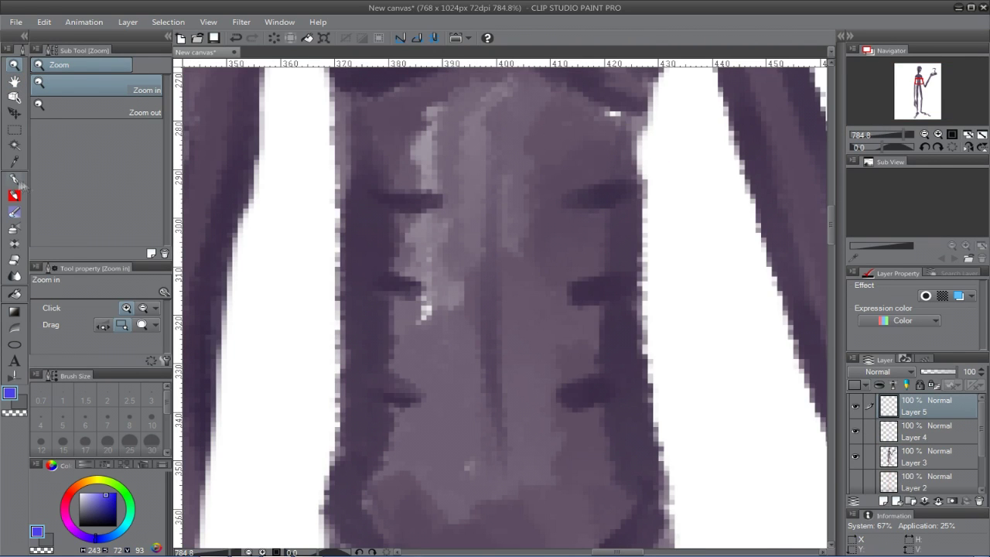
pyautogui.click(15, 179)
pyautogui.moveTo(925, 408); pyautogui.dragTo(926, 437)
pyautogui.moveTo(352, 196); pyautogui.dragTo(418, 201)
pyautogui.moveTo(338, 275); pyautogui.dragTo(410, 288)
pyautogui.moveTo(399, 397)
pyautogui.mouseDown()
pyautogui.moveTo(338, 385)
pyautogui.moveTo(371, 400)
pyautogui.moveTo(339, 383)
pyautogui.mouseUp()
pyautogui.hotkey('ctrl', 'z')
# - Pen three tapered blue marks over the right rib lines, undoing and redrawing misplaced strokes
pyautogui.moveTo(576, 200); pyautogui.dragTo(644, 171)
pyautogui.hotkey('ctrl', 'z')
pyautogui.moveTo(579, 198); pyautogui.dragTo(645, 182)
pyautogui.moveTo(570, 291); pyautogui.dragTo(642, 275)
pyautogui.hotkey('ctrl', 'z')
pyautogui.moveTo(579, 293); pyautogui.dragTo(642, 276)
pyautogui.moveTo(580, 389); pyautogui.dragTo(649, 381)
# - Set the rib-mark layer's blend mode to Glow dodge and ready the Highlight airbrush at size 17 on the eye layer
pyautogui.click(913, 372)
pyautogui.click(871, 284)
pyautogui.click(920, 406)
pyautogui.press('b')
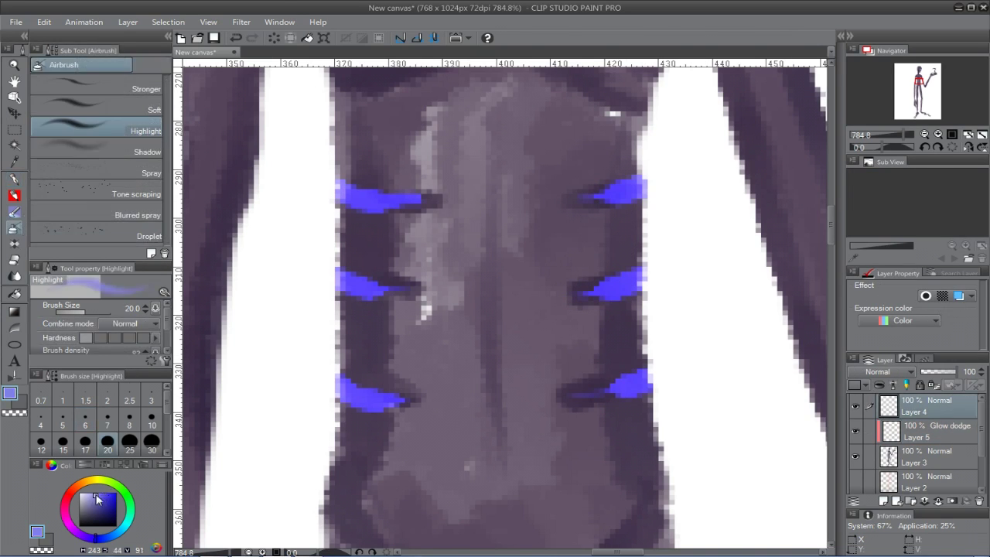
pyautogui.press('[')
pyautogui.moveTo(382, 195); pyautogui.dragTo(373, 201)
pyautogui.moveTo(930, 412); pyautogui.dragTo(920, 442)
pyautogui.hotkey('ctrl', 'z')
pyautogui.hotkey('ctrl', 'y')
pyautogui.hotkey('ctrl', 'z')
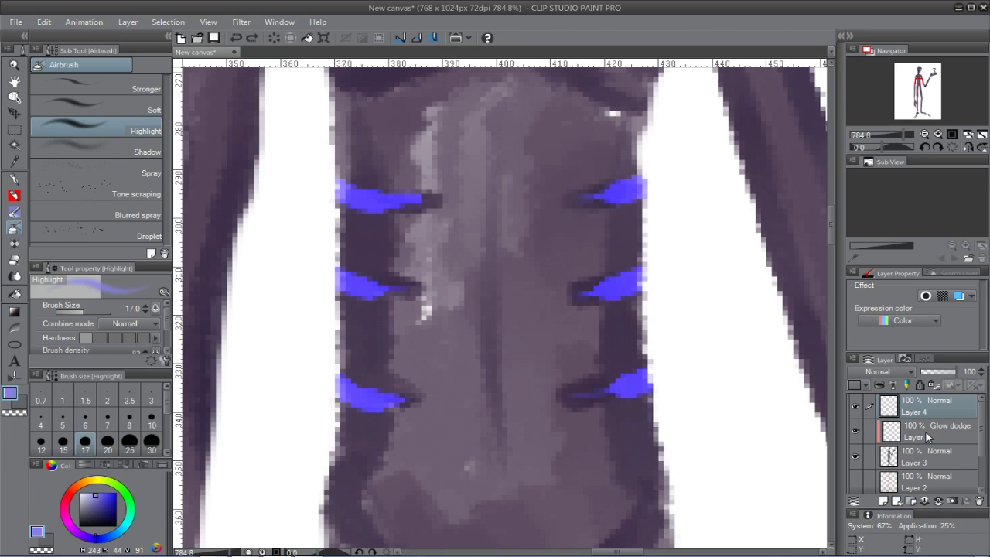
# - Combine the blue rib-mark layer with the purple figure layer
pyautogui.click(928, 459)
pyautogui.click(916, 437)
pyautogui.rightClick(928, 431)
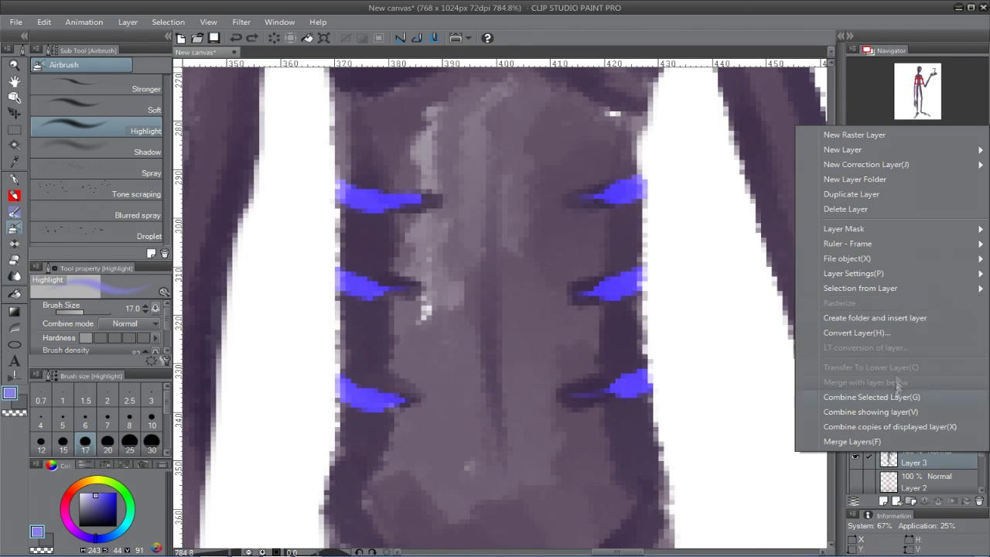
pyautogui.click(897, 391)
# - Add a new layer in Overlay mode and airbrush a soft blue glow around all six rib marks
pyautogui.click(895, 501)
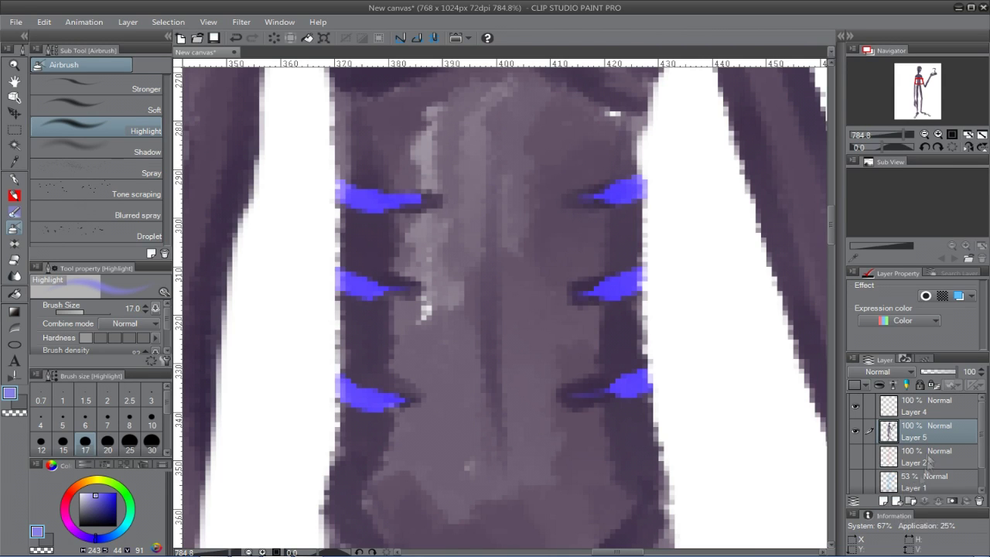
pyautogui.click(890, 372)
pyautogui.click(877, 329)
pyautogui.moveTo(387, 198); pyautogui.dragTo(379, 172)
pyautogui.moveTo(392, 289); pyautogui.dragTo(407, 292)
pyautogui.moveTo(402, 393); pyautogui.dragTo(399, 391)
pyautogui.moveTo(625, 188); pyautogui.dragTo(585, 209)
pyautogui.moveTo(603, 299); pyautogui.dragTo(613, 289)
pyautogui.moveTo(608, 380); pyautogui.dragTo(612, 388)
# - Shade the rib marks on the figure layer with the Inker - G Nib pen in dark navy
pyautogui.click(928, 456)
pyautogui.press('p')
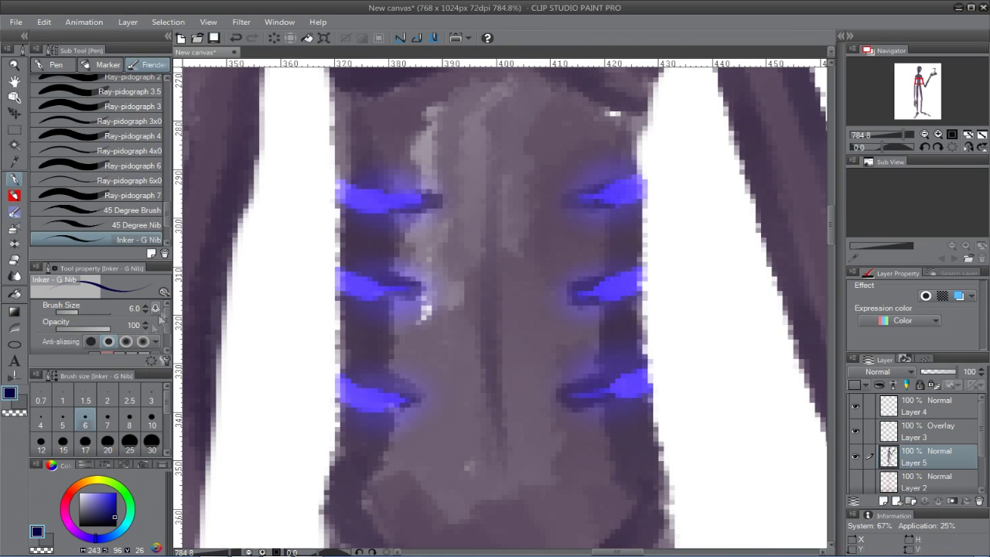
pyautogui.moveTo(390, 194); pyautogui.dragTo(405, 194)
pyautogui.moveTo(359, 293); pyautogui.dragTo(397, 286)
pyautogui.moveTo(348, 395)
pyautogui.mouseDown()
pyautogui.moveTo(391, 408)
pyautogui.moveTo(398, 395)
pyautogui.mouseUp()
pyautogui.moveTo(632, 185)
pyautogui.mouseDown()
pyautogui.moveTo(599, 198)
pyautogui.moveTo(634, 192)
pyautogui.mouseUp()
pyautogui.moveTo(596, 294); pyautogui.dragTo(624, 295)
pyautogui.doubleClick(15, 81)
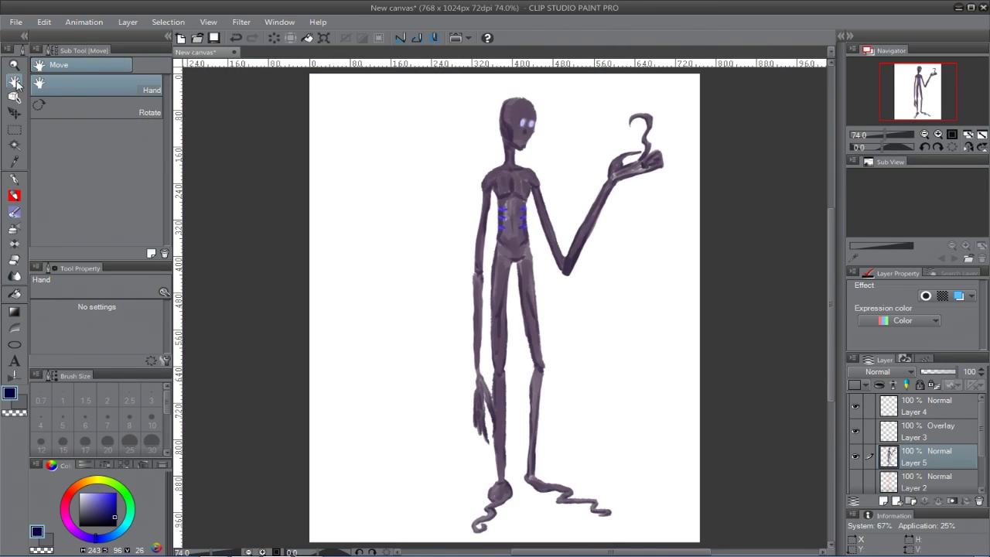
# - Darken the socket rim around the left eye on the top layer with the G Nib at size 3 and opacity 20
pyautogui.click(15, 66)
pyautogui.moveTo(544, 110); pyautogui.dragTo(511, 131)
pyautogui.click(928, 432)
pyautogui.click(14, 180)
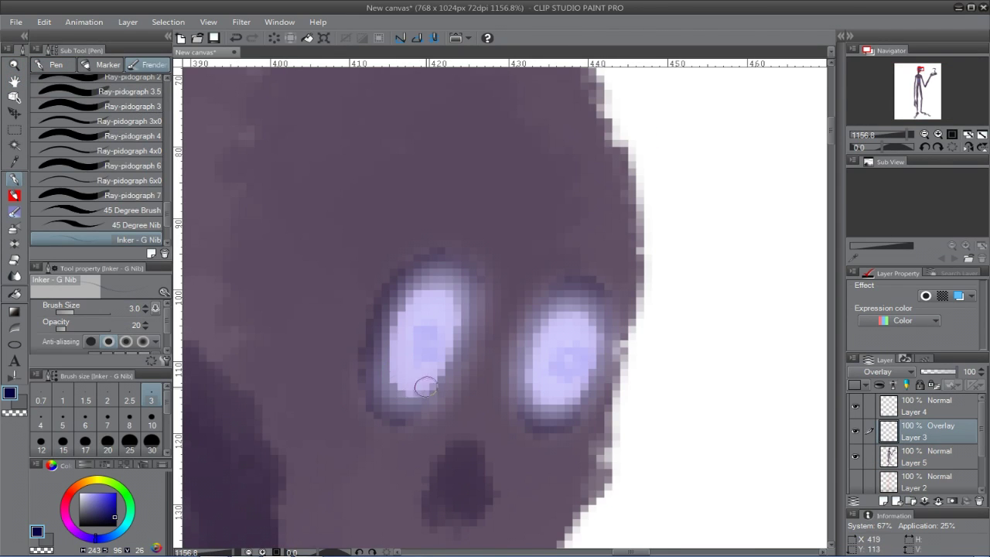
pyautogui.hotkey('alt', ']')
pyautogui.moveTo(389, 311); pyautogui.dragTo(370, 362)
pyautogui.click(355, 323)
pyautogui.click(454, 414)
# - Darken the socket rim around the right eye, the brow above both eyes and the nose hole in navy
pyautogui.moveTo(536, 387); pyautogui.dragTo(571, 407)
pyautogui.moveTo(509, 413); pyautogui.dragTo(534, 422)
pyautogui.moveTo(599, 291); pyautogui.dragTo(622, 299)
pyautogui.moveTo(618, 334); pyautogui.dragTo(594, 407)
pyautogui.moveTo(520, 311); pyautogui.dragTo(507, 348)
pyautogui.moveTo(581, 273); pyautogui.dragTo(570, 280)
pyautogui.click(402, 239)
pyautogui.click(512, 264)
pyautogui.moveTo(469, 459)
pyautogui.mouseDown()
pyautogui.moveTo(465, 512)
pyautogui.moveTo(438, 516)
pyautogui.mouseUp()
pyautogui.doubleClick(14, 81)
# - Shade the hanging hand's fingers and thumb with dark navy strokes, switching to the figure layer
pyautogui.click(14, 65)
pyautogui.moveTo(433, 362); pyautogui.dragTo(534, 469)
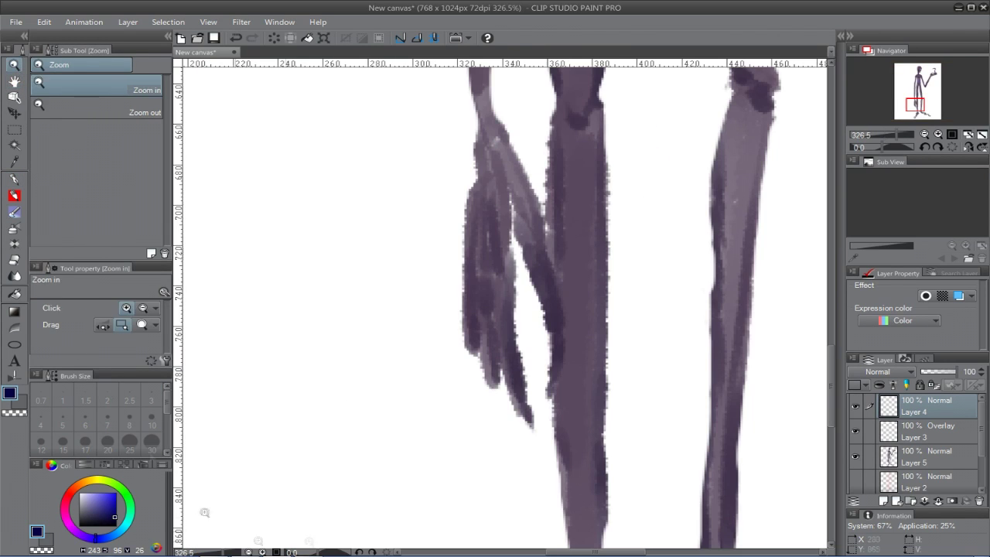
pyautogui.click(14, 179)
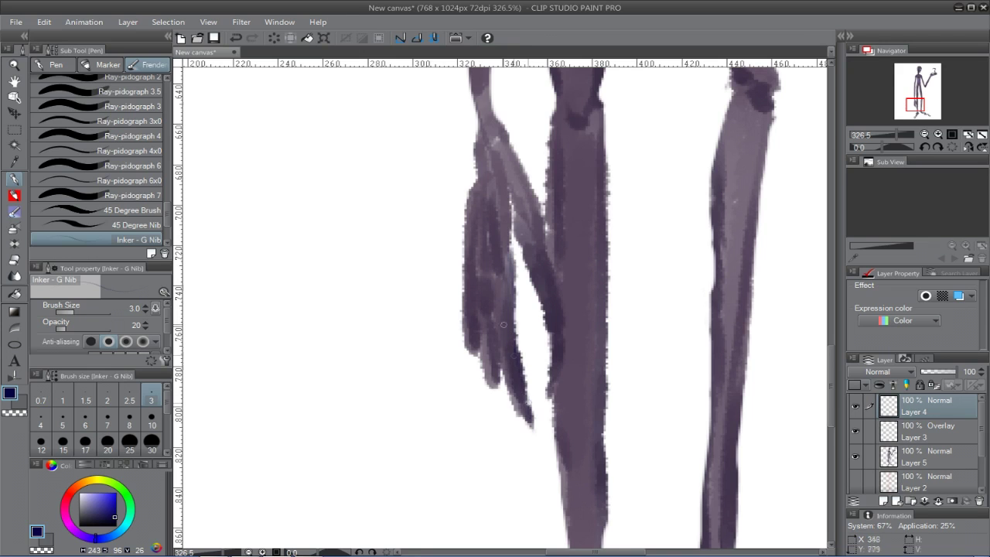
pyautogui.moveTo(476, 193); pyautogui.dragTo(473, 342)
pyautogui.click(939, 462)
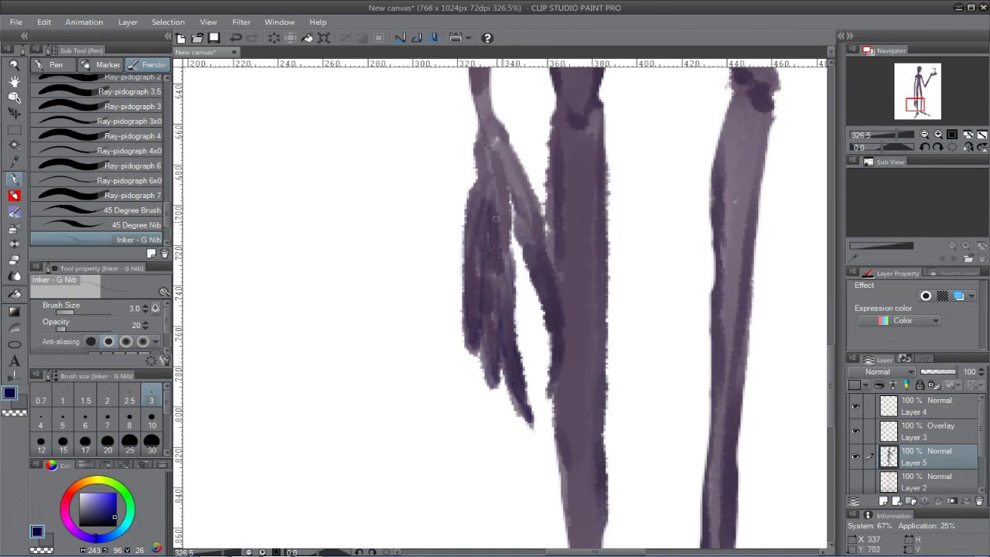
pyautogui.moveTo(561, 361); pyautogui.dragTo(537, 248)
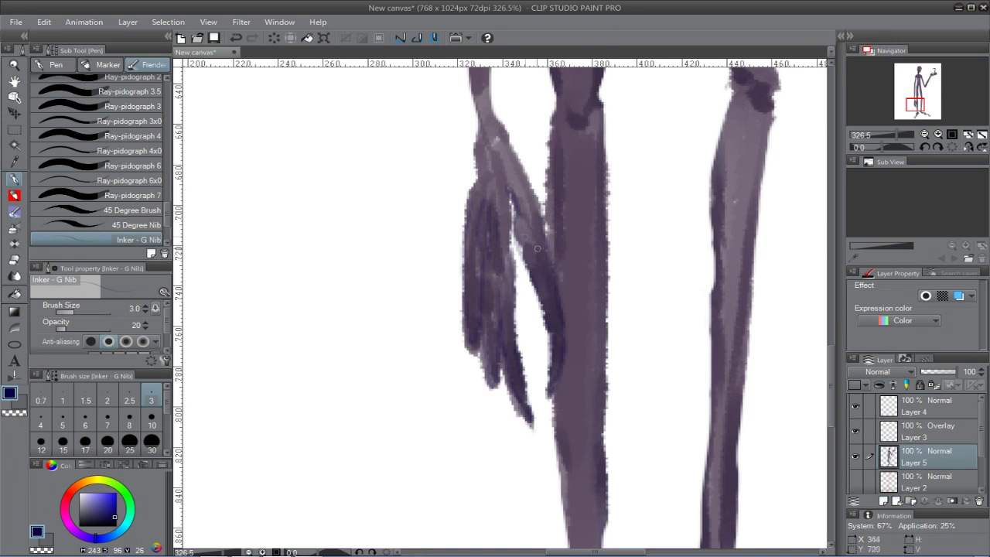
# - Darken the armpit creases, sternum line and collarbone with thin navy strokes, undoing a stray one
pyautogui.scroll(5, 593, 413)
pyautogui.scroll(5, 537, 426)
pyautogui.scroll(4, 533, 391)
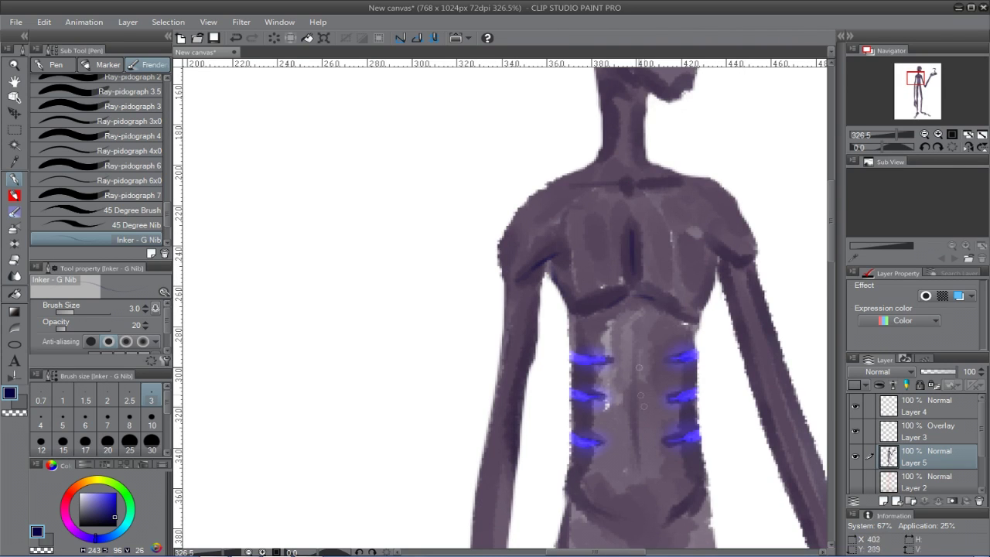
pyautogui.scroll(2, 635, 379)
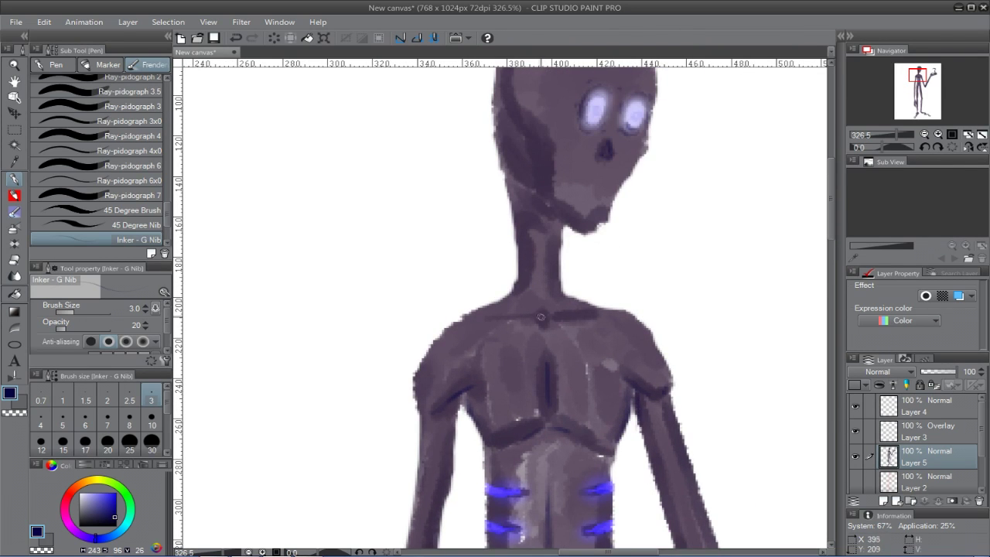
pyautogui.click(236, 38)
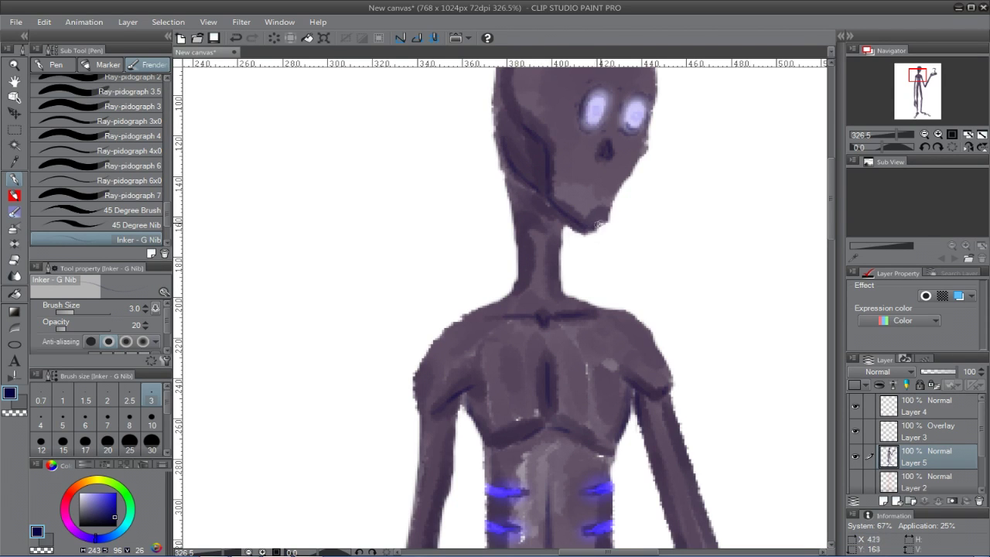
# - Define the head with navy strokes along the jaw and chin, the side of the skull and a small temple mark
pyautogui.moveTo(630, 170); pyautogui.dragTo(601, 224)
pyautogui.moveTo(533, 132)
pyautogui.mouseDown()
pyautogui.moveTo(476, 297)
pyautogui.moveTo(478, 343)
pyautogui.mouseUp()
pyautogui.moveTo(570, 438)
pyautogui.mouseDown()
pyautogui.moveTo(563, 407)
pyautogui.moveTo(572, 459)
pyautogui.mouseUp()
pyautogui.moveTo(508, 271); pyautogui.dragTo(505, 290)
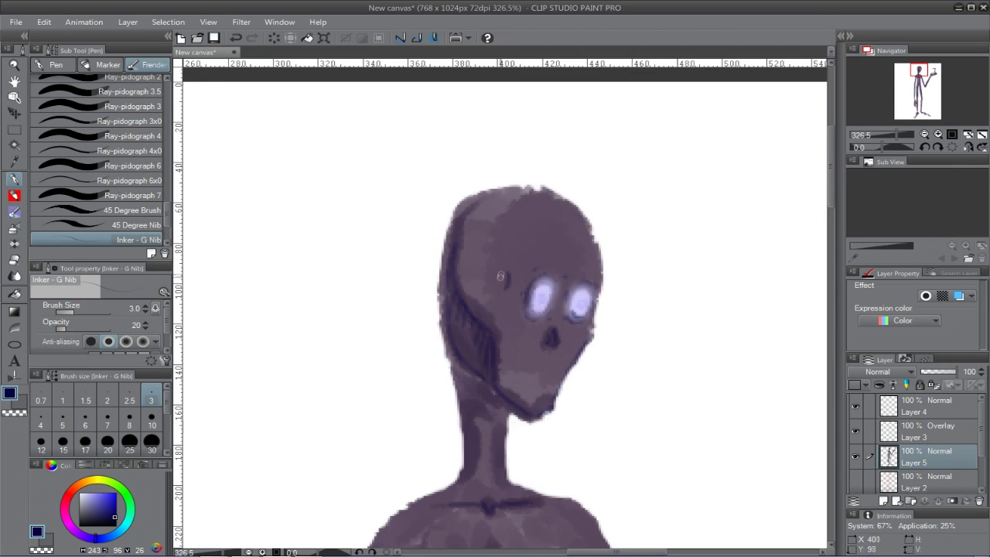
# - Darken the hanging arm's elbow and the right knee joint with navy shading
pyautogui.scroll(-10, 596, 407)
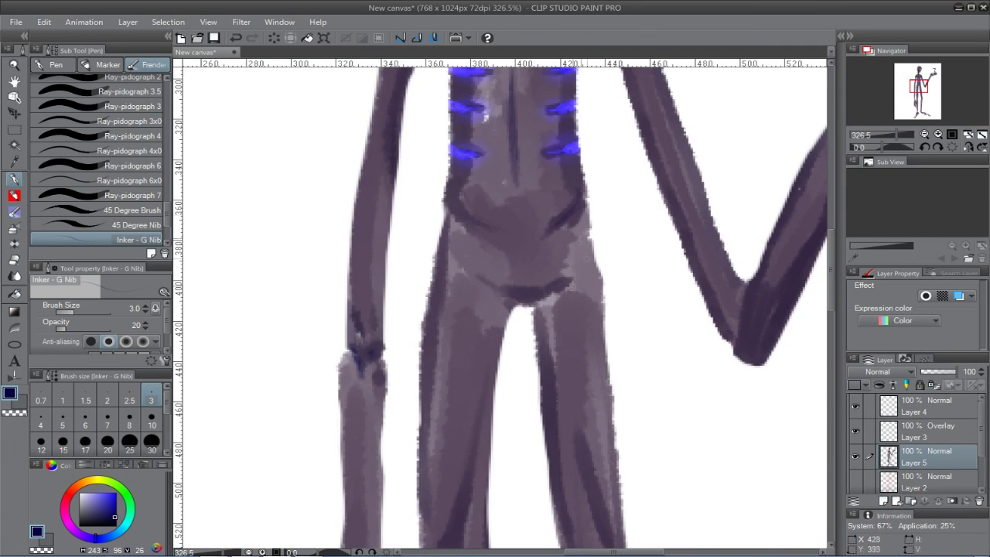
pyautogui.scroll(-10, 539, 297)
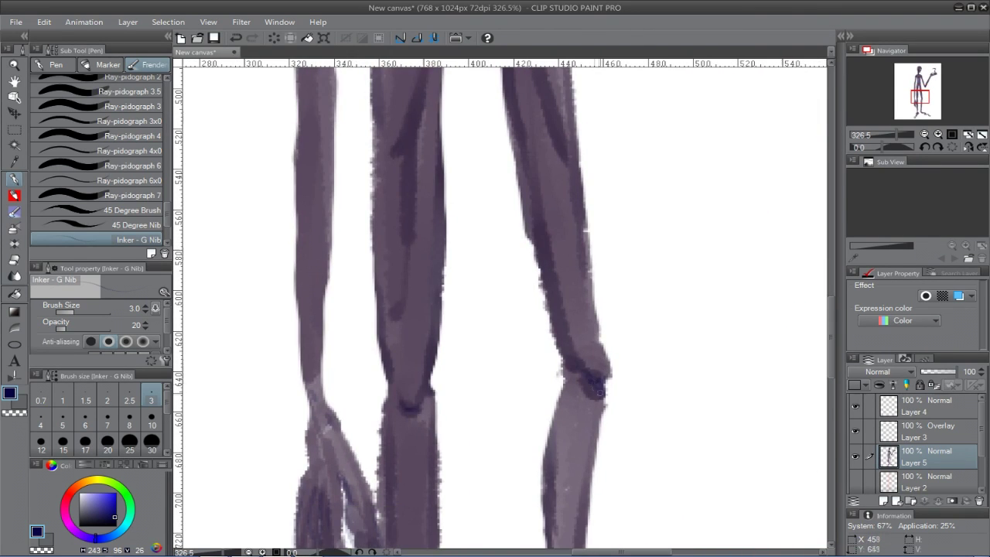
pyautogui.moveTo(558, 409); pyautogui.dragTo(472, 503)
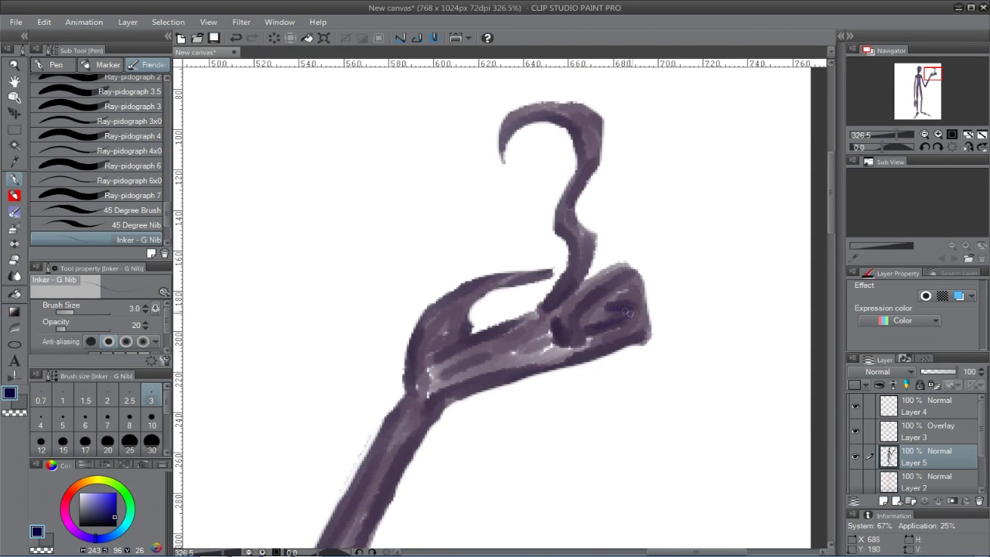
# - Outline the raised hand's curled fingers, palm underside, thumb and palm creases in navy at opacity 42
pyautogui.moveTo(620, 315)
pyautogui.mouseDown()
pyautogui.moveTo(604, 296)
pyautogui.moveTo(630, 274)
pyautogui.mouseUp()
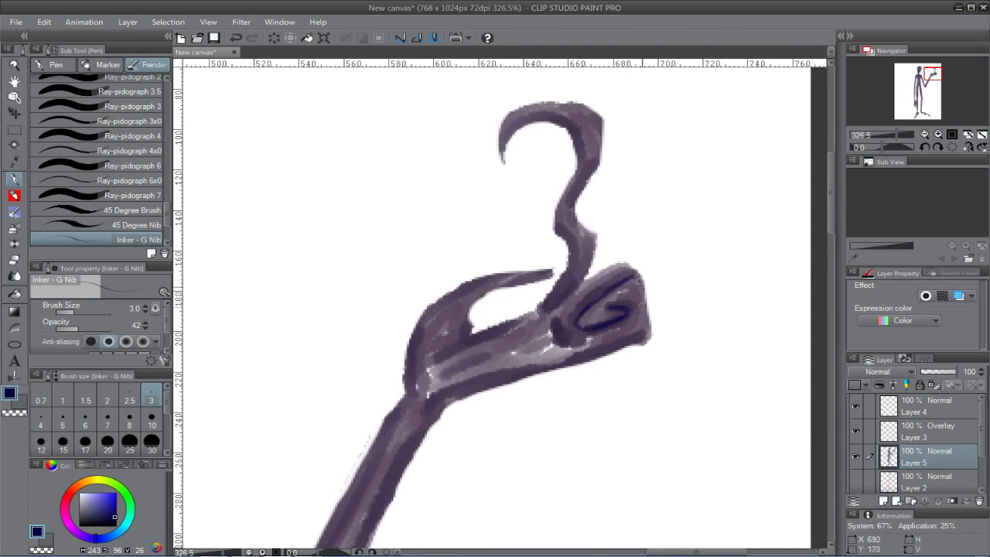
pyautogui.moveTo(640, 341); pyautogui.dragTo(468, 398)
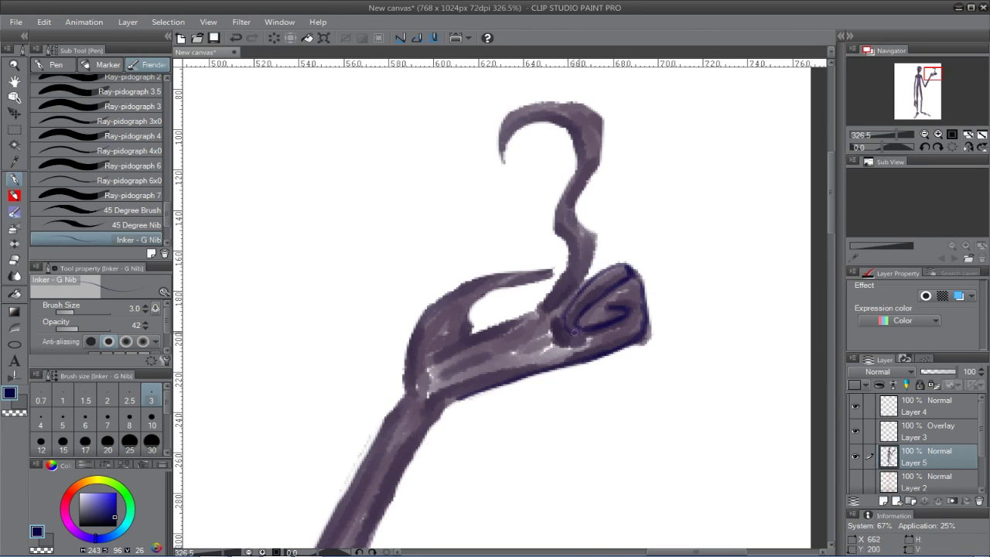
pyautogui.moveTo(535, 310); pyautogui.dragTo(433, 355)
pyautogui.moveTo(495, 348); pyautogui.dragTo(442, 373)
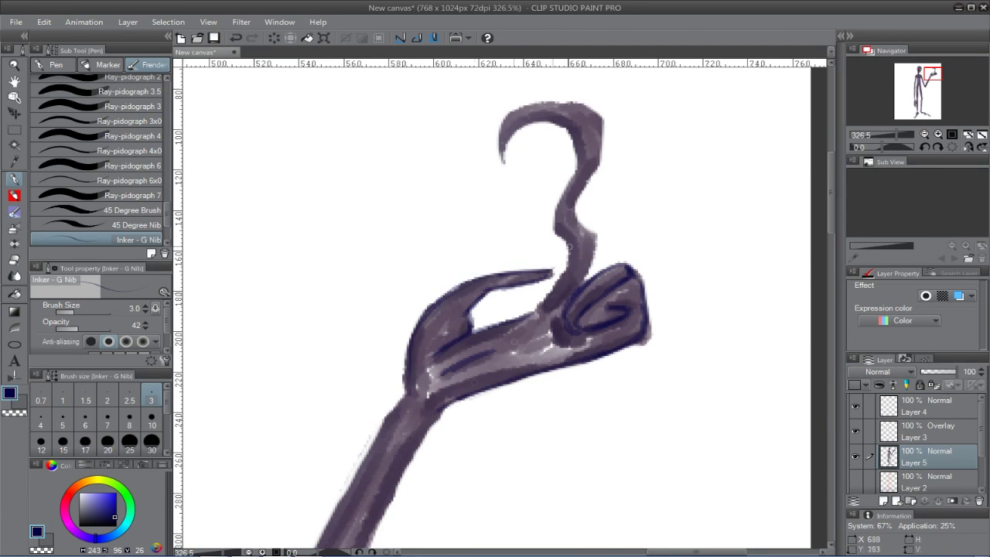
# - Darken both edges of the raised hand's tendril with navy strokes and fit the whole figure in view
pyautogui.moveTo(569, 123)
pyautogui.mouseDown()
pyautogui.moveTo(570, 187)
pyautogui.moveTo(556, 303)
pyautogui.mouseUp()
pyautogui.moveTo(606, 145); pyautogui.dragTo(586, 286)
pyautogui.doubleClick(14, 82)
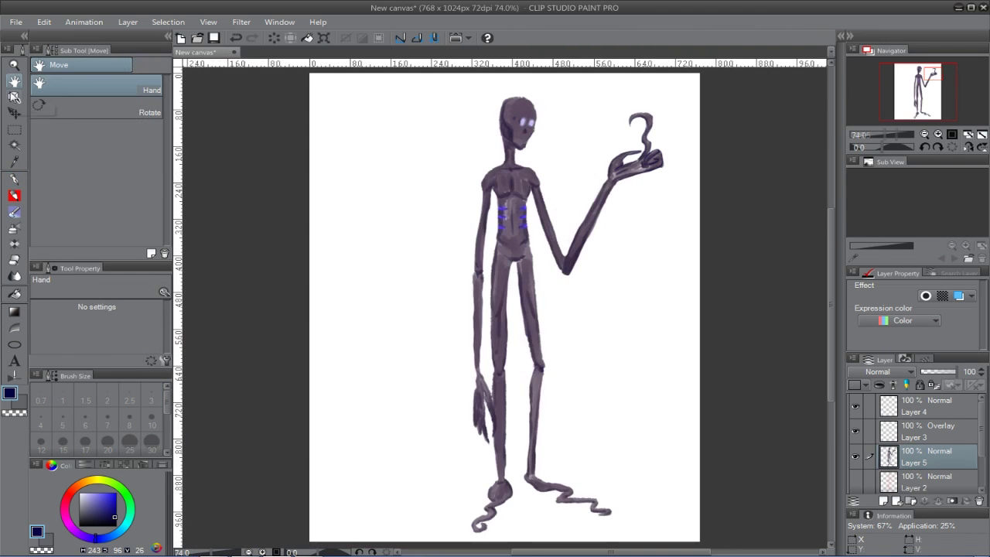
# - Smooth the pale highlights and shading on the raised hand's palm, wrist and tendril with the Blur by fiber blender
pyautogui.click(14, 66)
pyautogui.moveTo(667, 109); pyautogui.dragTo(591, 187)
pyautogui.click(14, 277)
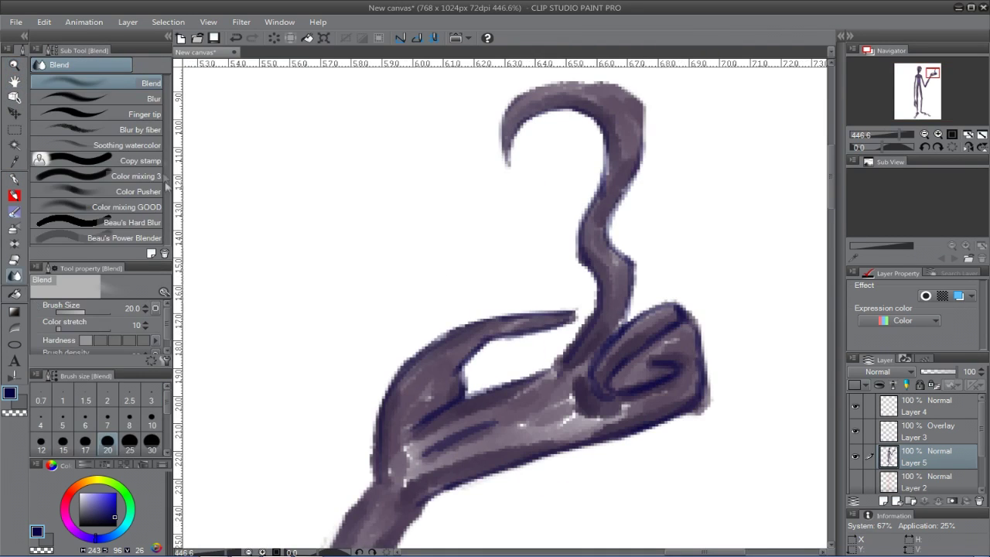
pyautogui.click(79, 130)
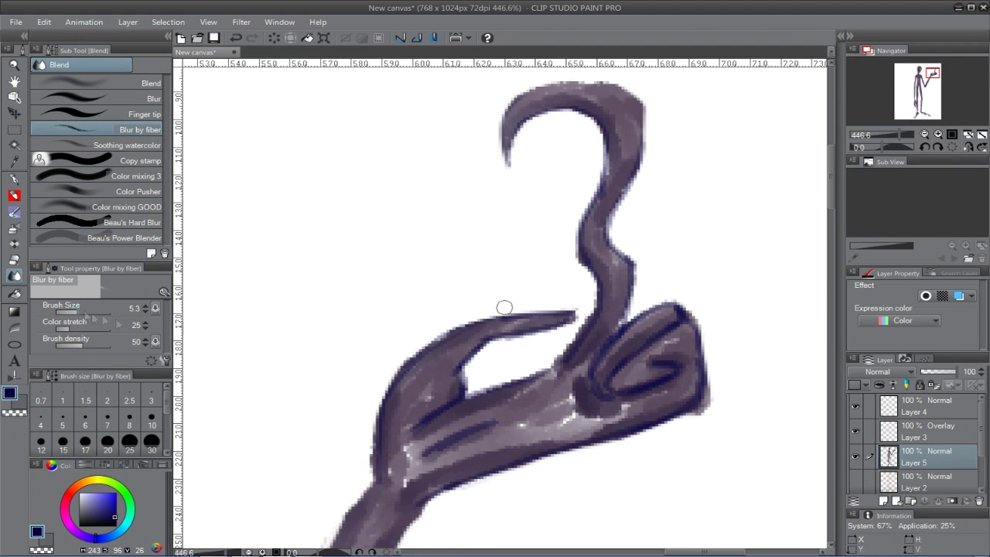
pyautogui.moveTo(573, 395)
pyautogui.mouseDown()
pyautogui.moveTo(628, 406)
pyautogui.moveTo(536, 416)
pyautogui.mouseUp()
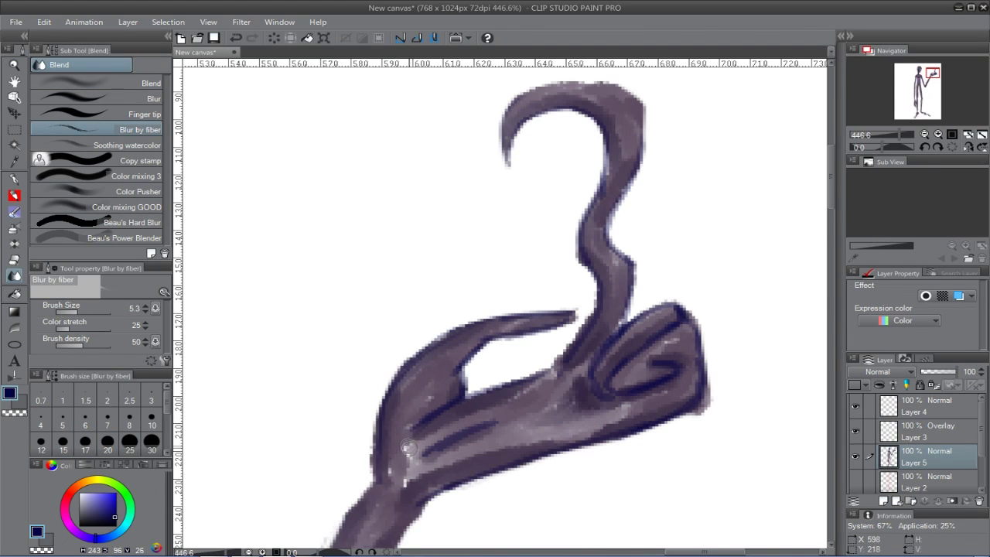
pyautogui.moveTo(407, 447); pyautogui.dragTo(405, 492)
pyautogui.moveTo(605, 90)
pyautogui.mouseDown()
pyautogui.moveTo(562, 95)
pyautogui.moveTo(487, 143)
pyautogui.mouseUp()
pyautogui.doubleClick(14, 82)
# - Blend the navy shading at the head's temple, chin, jaw and side of the skull with Blur by fiber
pyautogui.click(14, 66)
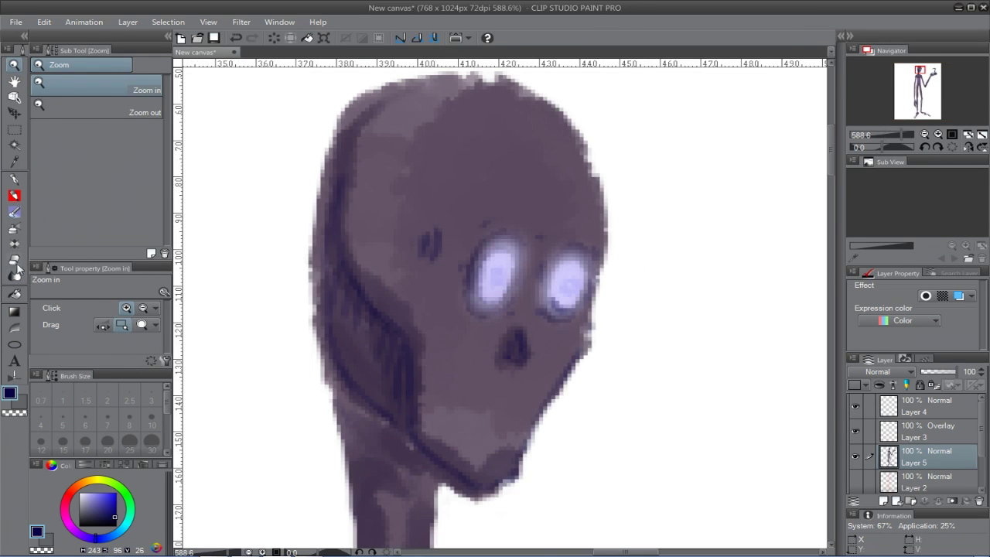
pyautogui.click(14, 275)
pyautogui.moveTo(435, 229); pyautogui.dragTo(432, 249)
pyautogui.moveTo(490, 451)
pyautogui.mouseDown()
pyautogui.moveTo(442, 448)
pyautogui.moveTo(403, 472)
pyautogui.mouseUp()
pyautogui.moveTo(343, 401); pyautogui.dragTo(388, 454)
pyautogui.moveTo(342, 294); pyautogui.dragTo(350, 315)
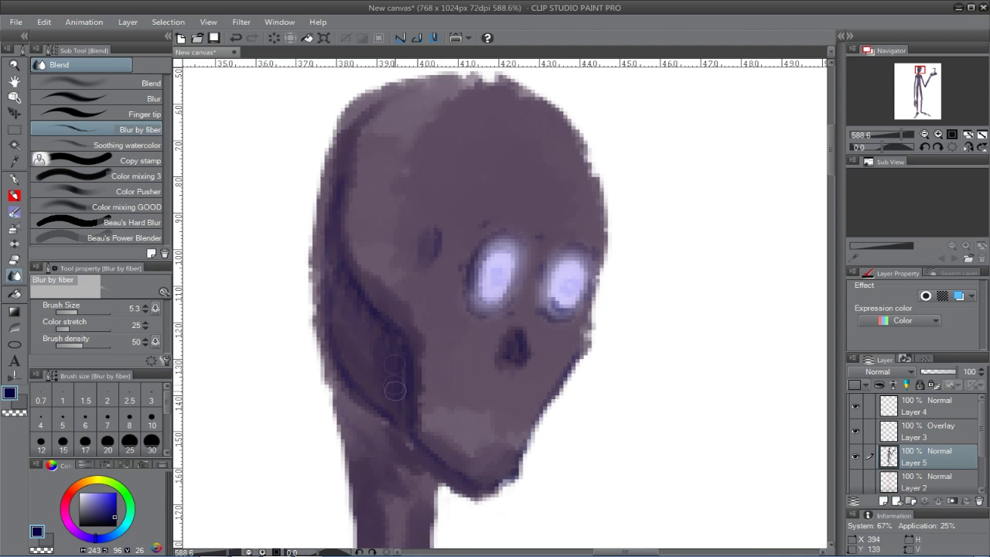
pyautogui.doubleClick(14, 81)
# - Add an Overlay layer above Layer 5 and trace lavender-blue rim light along the head and neck edges with Wet Charcoal at size 3
pyautogui.click(884, 501)
pyautogui.click(888, 372)
pyautogui.click(878, 323)
pyautogui.click(97, 496)
pyautogui.click(14, 66)
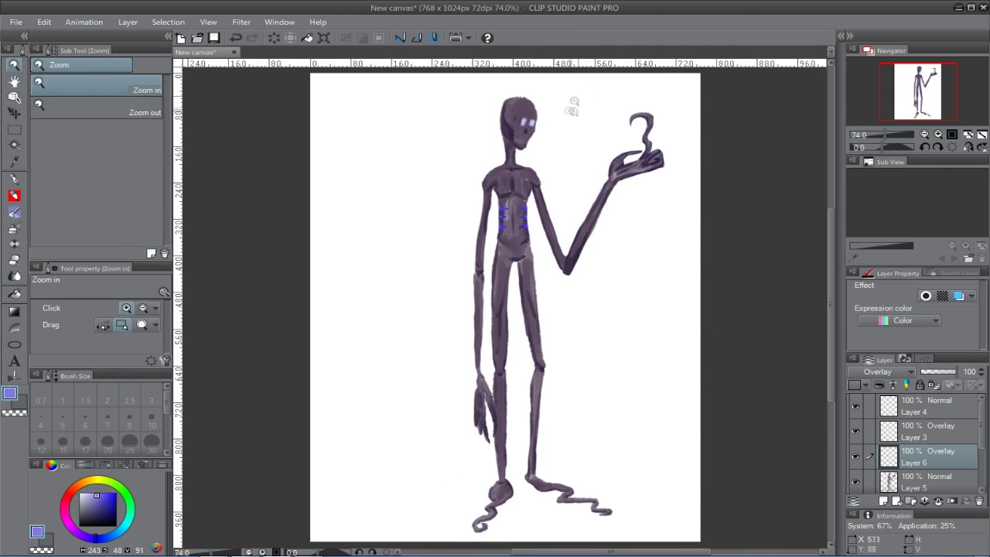
pyautogui.moveTo(557, 86); pyautogui.dragTo(479, 184)
pyautogui.click(14, 212)
pyautogui.click(152, 396)
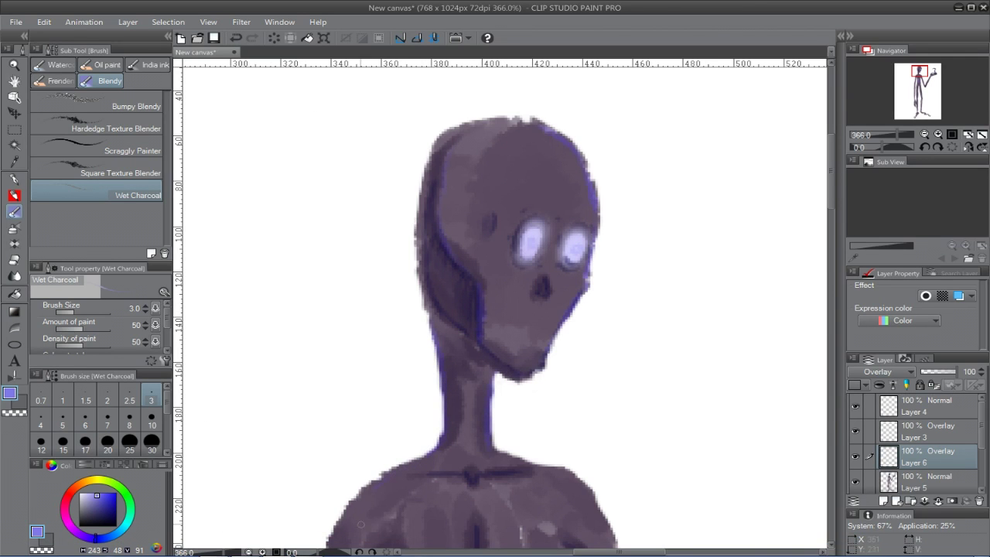
pyautogui.doubleClick(14, 82)
# - Show Layer 2 and clear its contents
pyautogui.scroll(-2, 928, 462)
pyautogui.click(928, 464)
pyautogui.click(855, 464)
pyautogui.click(274, 38)
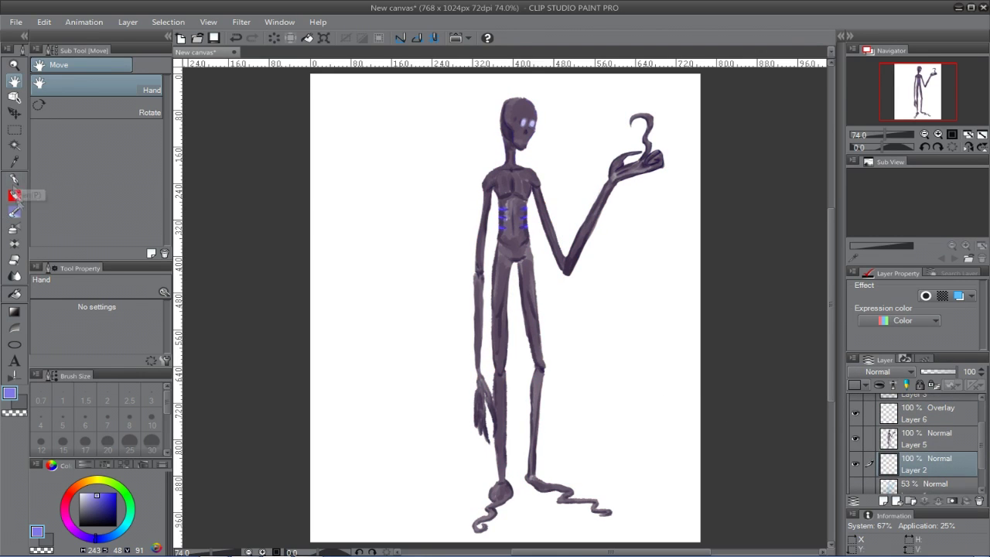
# - Pick black and try a soft halo around the head with the Painterly - Watercolor Digital brush at size 60
pyautogui.click(15, 212)
pyautogui.click(145, 66)
pyautogui.click(58, 81)
pyautogui.moveTo(168, 184)
pyautogui.mouseDown()
pyautogui.moveTo(168, 117)
pyautogui.moveTo(166, 188)
pyautogui.mouseUp()
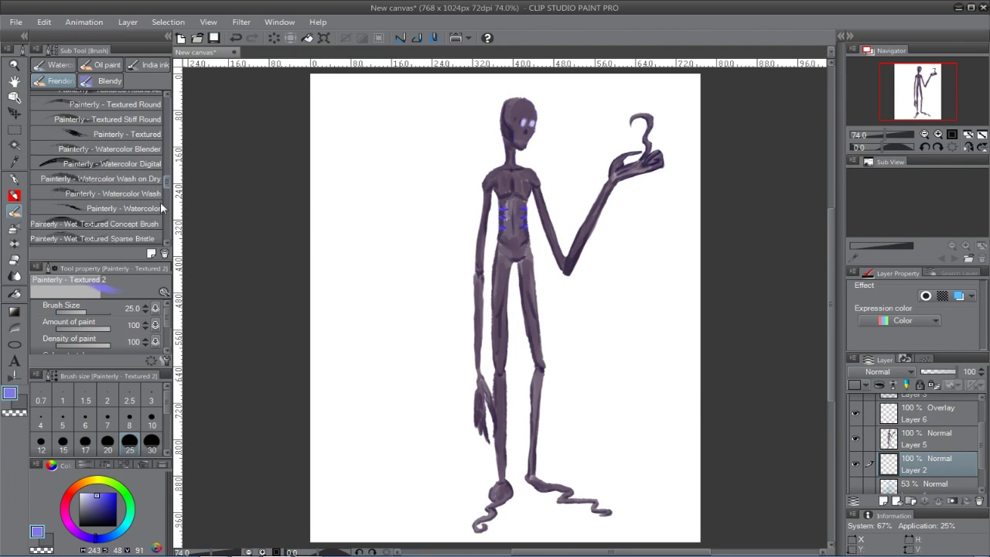
pyautogui.scroll(-4, 49, 166)
pyautogui.scroll(5, 116, 170)
pyautogui.click(112, 136)
pyautogui.click(106, 465)
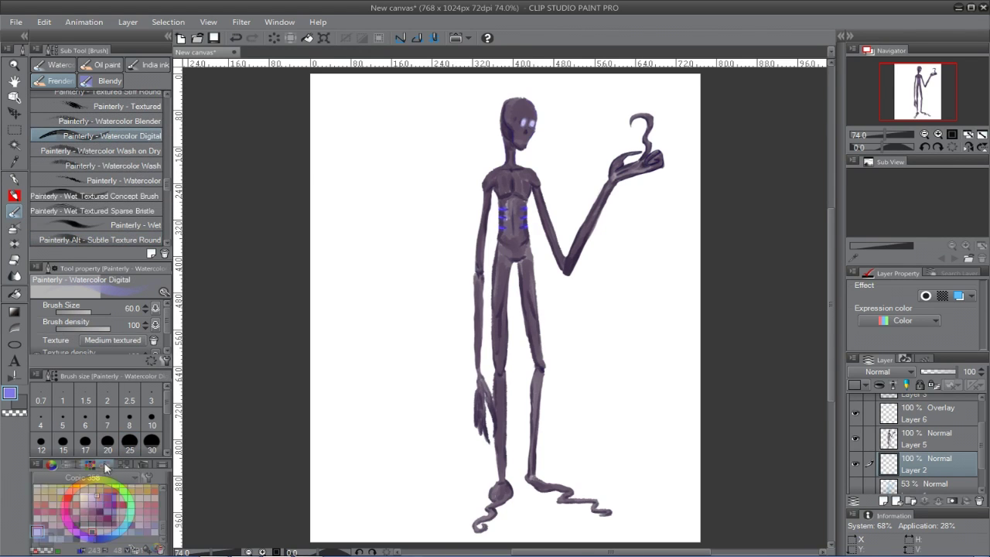
pyautogui.click(37, 488)
pyautogui.moveTo(534, 116)
pyautogui.mouseDown()
pyautogui.moveTo(506, 112)
pyautogui.moveTo(512, 143)
pyautogui.mouseUp()
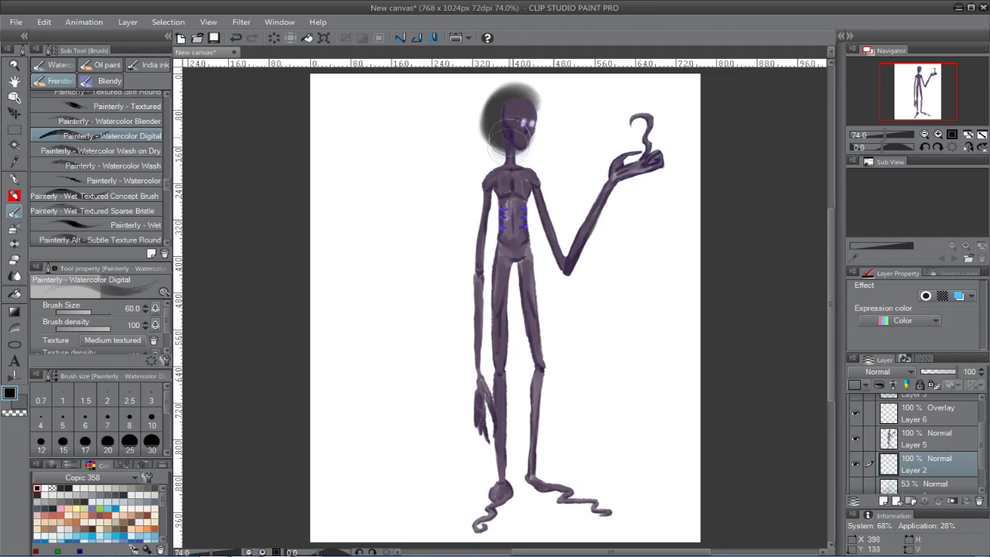
pyautogui.hotkey('ctrl', 'z')
# - Paint a rough black aura around the whole figure on Layer 2 with the Spotty Inker Brush at size 80
pyautogui.click(15, 178)
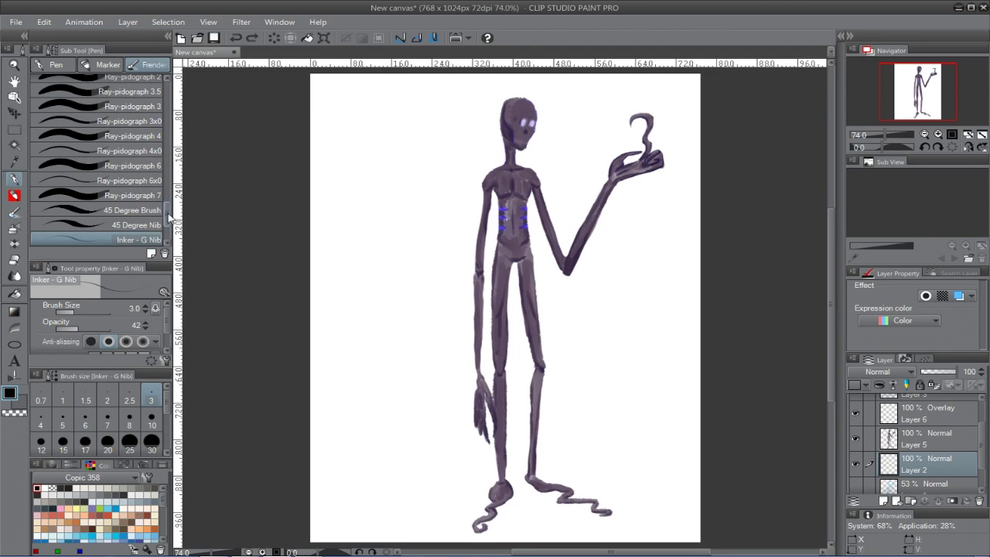
pyautogui.scroll(-3, 167, 218)
pyautogui.click(99, 236)
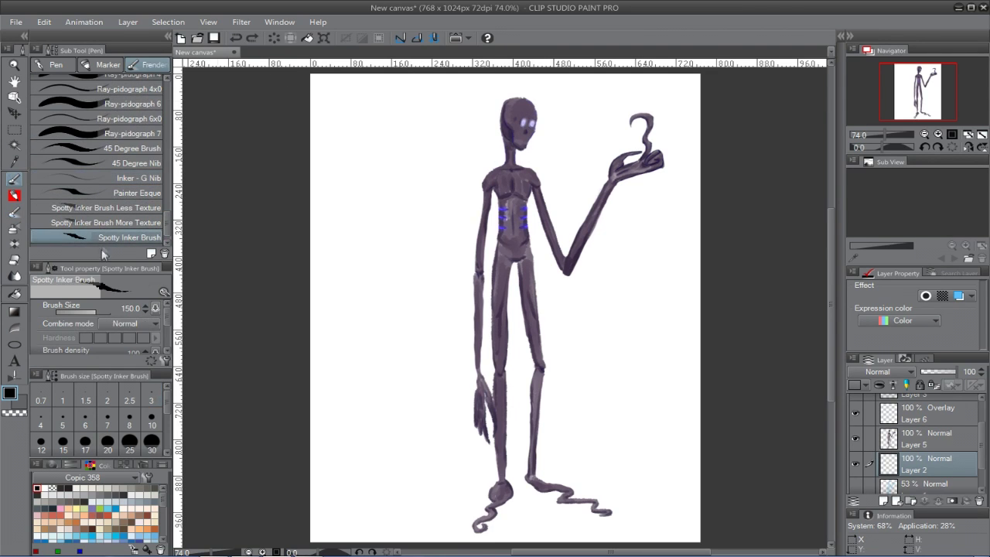
pyautogui.click(152, 440)
pyautogui.moveTo(532, 96)
pyautogui.mouseDown()
pyautogui.moveTo(494, 151)
pyautogui.moveTo(477, 231)
pyautogui.mouseUp()
pyautogui.hotkey('ctrl', 'z')
pyautogui.scroll(-2, 101, 422)
pyautogui.click(129, 421)
pyautogui.moveTo(541, 105)
pyautogui.mouseDown()
pyautogui.moveTo(494, 139)
pyautogui.moveTo(481, 202)
pyautogui.moveTo(473, 449)
pyautogui.mouseUp()
pyautogui.moveTo(510, 247)
pyautogui.mouseDown()
pyautogui.moveTo(502, 497)
pyautogui.moveTo(483, 520)
pyautogui.mouseUp()
pyautogui.moveTo(530, 313)
pyautogui.mouseDown()
pyautogui.moveTo(542, 484)
pyautogui.moveTo(608, 509)
pyautogui.mouseUp()
pyautogui.moveTo(529, 161); pyautogui.dragTo(533, 300)
pyautogui.moveTo(545, 194)
pyautogui.mouseDown()
pyautogui.moveTo(572, 271)
pyautogui.moveTo(603, 189)
pyautogui.moveTo(650, 166)
pyautogui.moveTo(619, 153)
pyautogui.mouseUp()
# - Paint black tendrils curling out on the hanging-arm side at head, chest and thigh height with brush size 60
pyautogui.click(86, 425)
pyautogui.moveTo(498, 116)
pyautogui.mouseDown()
pyautogui.moveTo(438, 171)
pyautogui.moveTo(433, 248)
pyautogui.mouseUp()
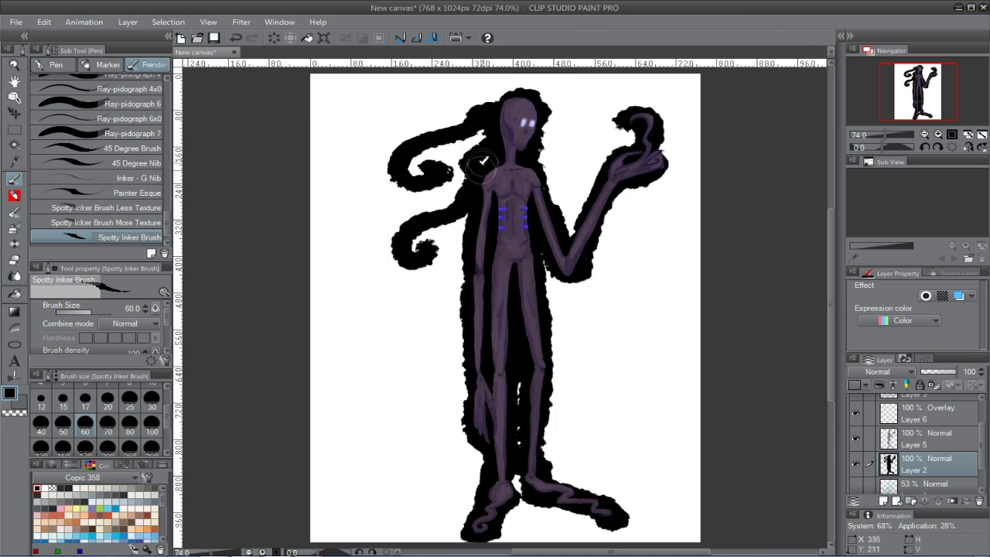
pyautogui.click(236, 38)
pyautogui.click(236, 38)
pyautogui.click(236, 38)
pyautogui.moveTo(511, 108)
pyautogui.mouseDown()
pyautogui.moveTo(481, 126)
pyautogui.moveTo(414, 114)
pyautogui.moveTo(481, 150)
pyautogui.mouseUp()
pyautogui.moveTo(478, 182)
pyautogui.mouseDown()
pyautogui.moveTo(409, 237)
pyautogui.moveTo(461, 211)
pyautogui.moveTo(471, 259)
pyautogui.mouseUp()
pyautogui.moveTo(464, 305)
pyautogui.mouseDown()
pyautogui.moveTo(365, 321)
pyautogui.moveTo(352, 402)
pyautogui.mouseUp()
# - Paint black tendrils on the raised-arm side, reaching out from the shoulder, below the elbow, the thigh and the knee
pyautogui.moveTo(534, 178)
pyautogui.mouseDown()
pyautogui.moveTo(588, 77)
pyautogui.moveTo(562, 128)
pyautogui.moveTo(627, 85)
pyautogui.mouseUp()
pyautogui.moveTo(534, 267)
pyautogui.mouseDown()
pyautogui.moveTo(657, 315)
pyautogui.moveTo(646, 354)
pyautogui.moveTo(665, 259)
pyautogui.mouseUp()
pyautogui.hotkey('ctrl', 'z')
pyautogui.hotkey('ctrl', 'z')
pyautogui.moveTo(559, 280); pyautogui.dragTo(681, 196)
pyautogui.moveTo(543, 338)
pyautogui.mouseDown()
pyautogui.moveTo(654, 350)
pyautogui.moveTo(662, 308)
pyautogui.mouseUp()
pyautogui.moveTo(548, 358); pyautogui.dragTo(657, 419)
# - Add wavy black tendrils near the feet, one below the hanging hand and one from the opposite calf
pyautogui.moveTo(487, 443); pyautogui.dragTo(386, 410)
pyautogui.moveTo(491, 491); pyautogui.dragTo(391, 525)
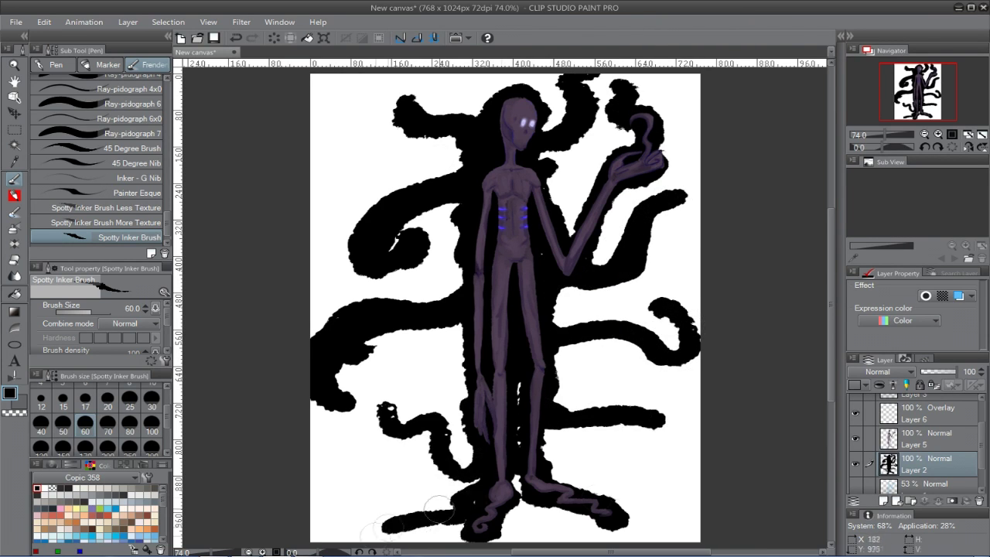
pyautogui.click(236, 37)
pyautogui.click(236, 37)
pyautogui.click(252, 37)
pyautogui.moveTo(552, 469); pyautogui.dragTo(654, 456)
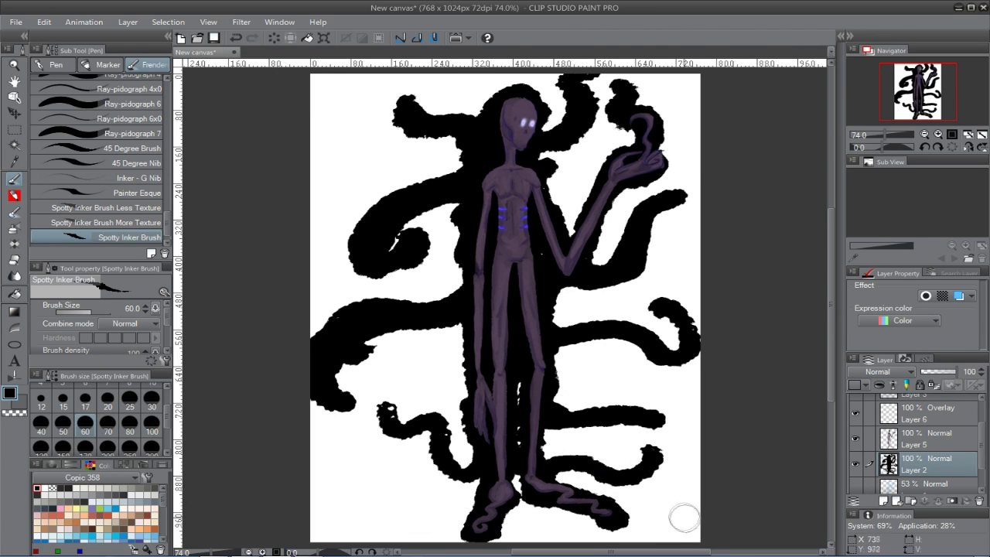
# - Extend the tendril ends into thinner curled tips with the Spotty Inker Brush at size 30
pyautogui.click(151, 398)
pyautogui.moveTo(409, 91); pyautogui.dragTo(421, 84)
pyautogui.moveTo(417, 235); pyautogui.dragTo(437, 228)
pyautogui.moveTo(359, 356); pyautogui.dragTo(379, 349)
pyautogui.moveTo(345, 403); pyautogui.dragTo(405, 383)
pyautogui.moveTo(673, 197); pyautogui.dragTo(687, 172)
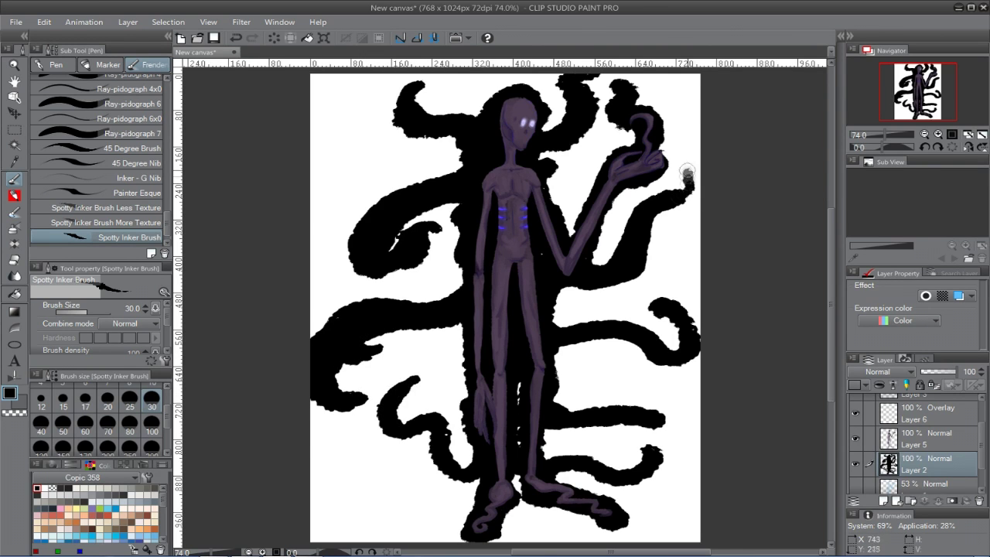
pyautogui.moveTo(678, 312); pyautogui.dragTo(669, 305)
pyautogui.moveTo(650, 416)
pyautogui.mouseDown()
pyautogui.moveTo(676, 449)
pyautogui.moveTo(662, 436)
pyautogui.mouseUp()
# - Move Layer 1 above Layer 2 and spray dark purple around the body with the Soft airbrush at size 80
pyautogui.scroll(-2, 957, 466)
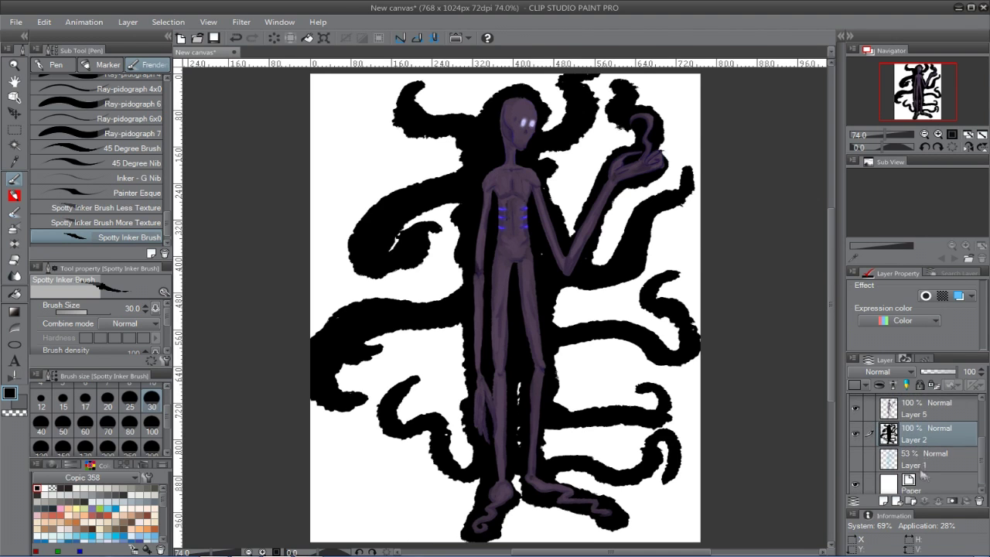
pyautogui.click(917, 463)
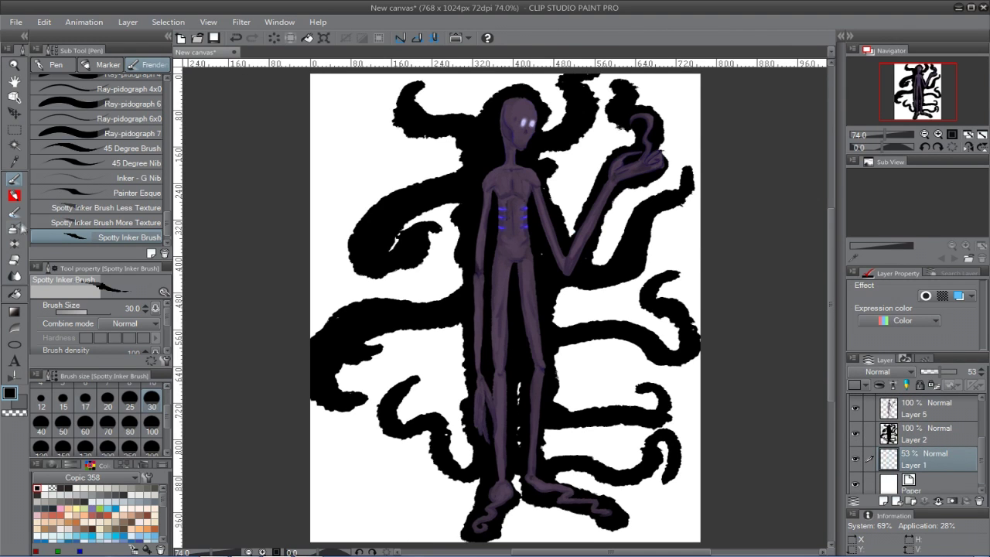
pyautogui.click(14, 227)
pyautogui.click(51, 464)
pyautogui.click(109, 519)
pyautogui.click(107, 424)
pyautogui.click(69, 113)
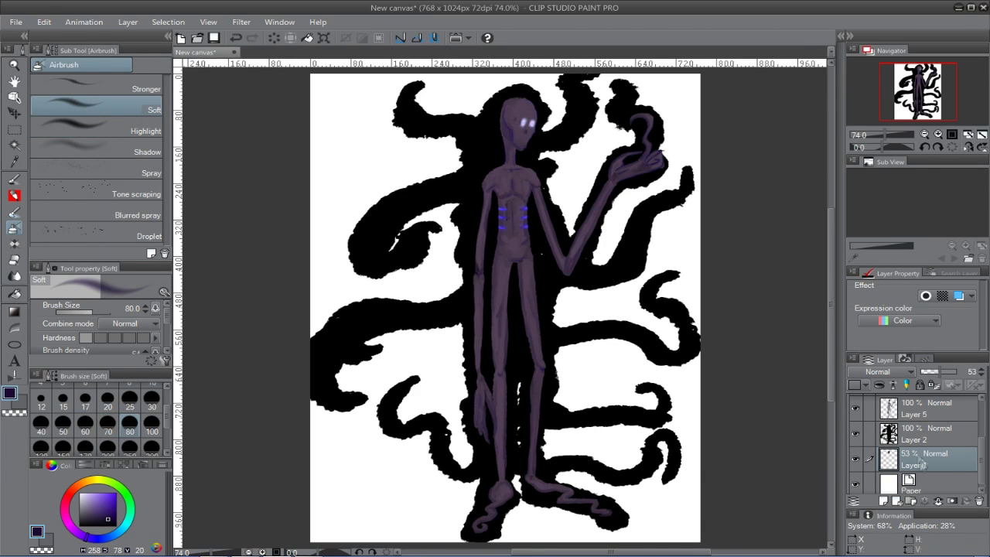
pyautogui.moveTo(925, 461); pyautogui.dragTo(924, 435)
pyautogui.moveTo(507, 158)
pyautogui.mouseDown()
pyautogui.moveTo(508, 146)
pyautogui.moveTo(497, 247)
pyautogui.moveTo(529, 424)
pyautogui.moveTo(493, 508)
pyautogui.mouseUp()
pyautogui.moveTo(488, 212); pyautogui.dragTo(480, 379)
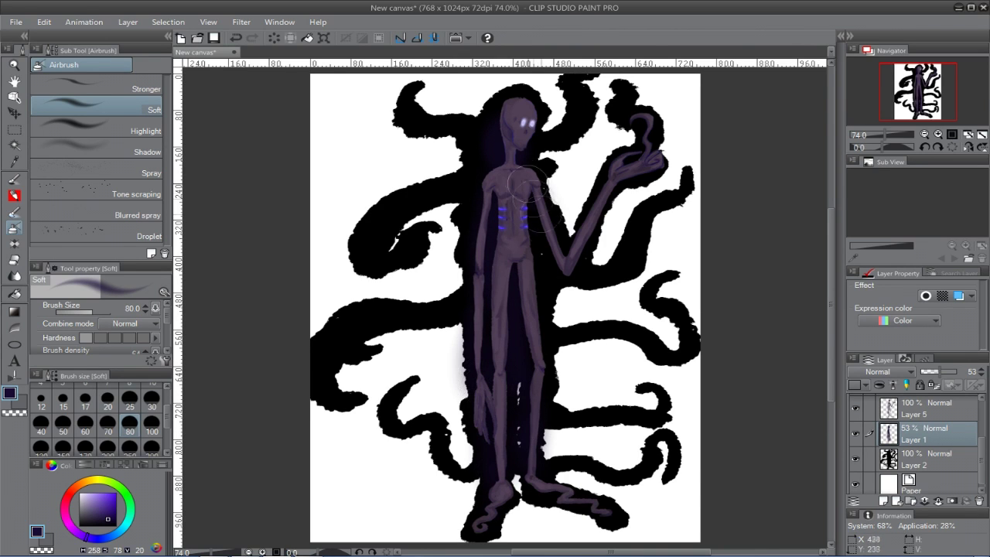
# - Set Layer 1's blending mode to Add (Glow) and its opacity to 100
pyautogui.click(880, 371)
pyautogui.click(882, 309)
pyautogui.click(907, 372)
pyautogui.click(890, 294)
pyautogui.click(901, 372)
pyautogui.click(889, 284)
pyautogui.click(901, 372)
pyautogui.click(890, 273)
pyautogui.moveTo(941, 373); pyautogui.dragTo(959, 373)
pyautogui.click(880, 371)
pyautogui.click(889, 311)
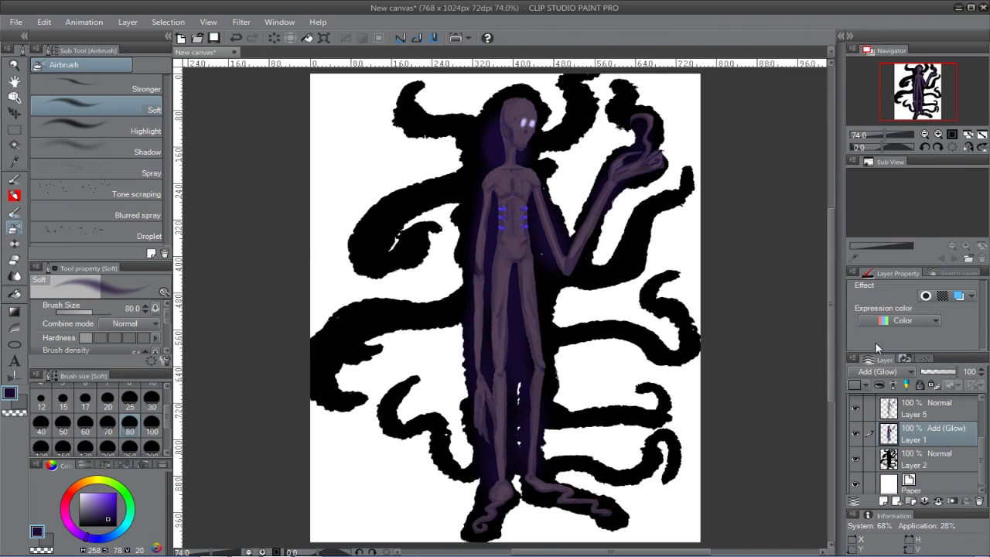
# - On a new layer above the paper, draw a slanted ground line and fill the ground below it with dark slate blue
pyautogui.click(942, 492)
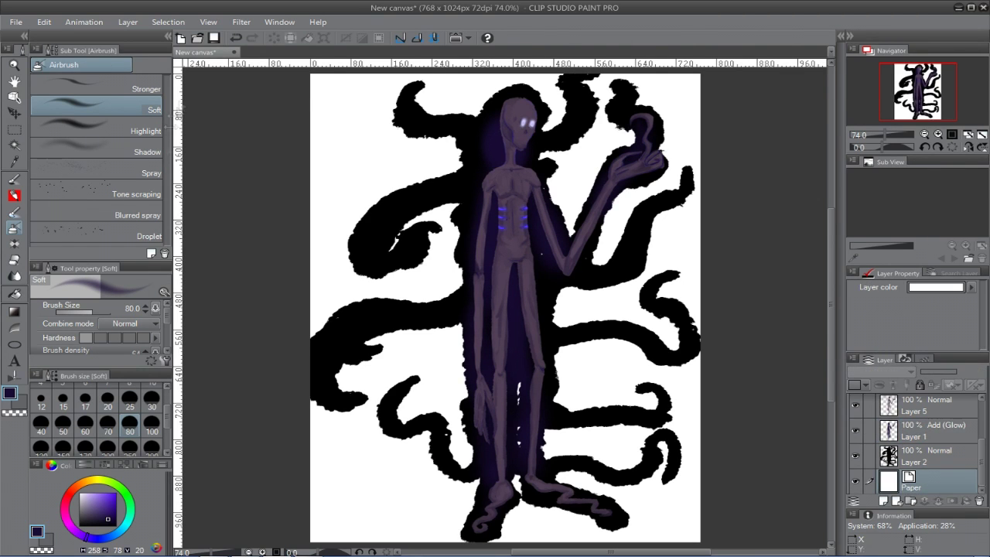
pyautogui.press('p')
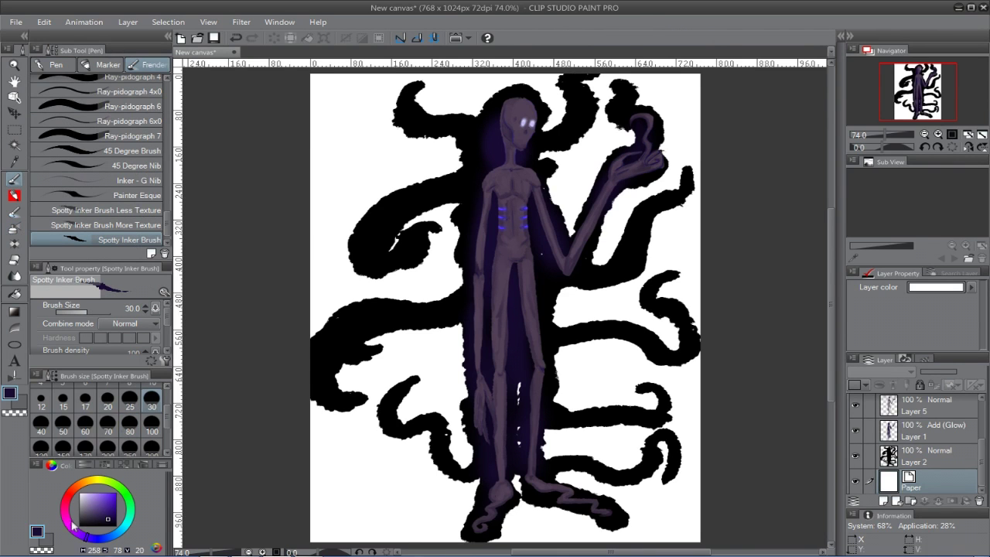
pyautogui.click(85, 520)
pyautogui.click(120, 535)
pyautogui.hotkey('ctrl', 'shift', 'n')
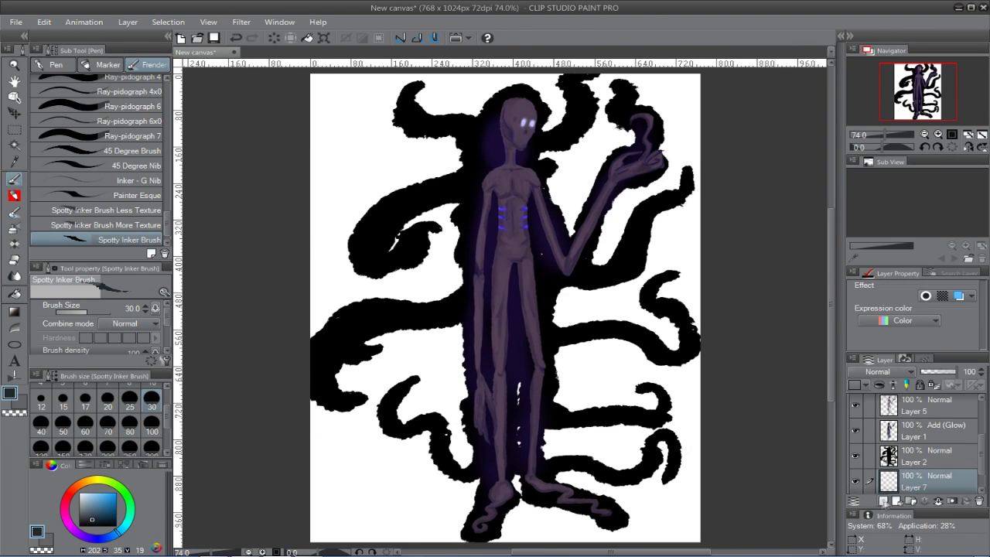
pyautogui.moveTo(305, 425)
pyautogui.mouseDown()
pyautogui.moveTo(657, 376)
pyautogui.moveTo(725, 348)
pyautogui.mouseUp()
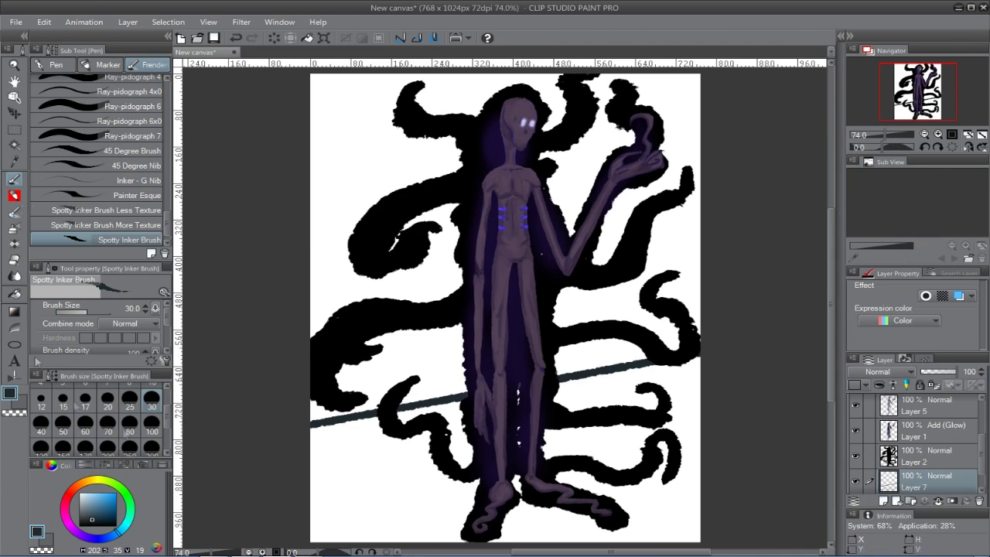
pyautogui.press('g')
pyautogui.click(349, 501)
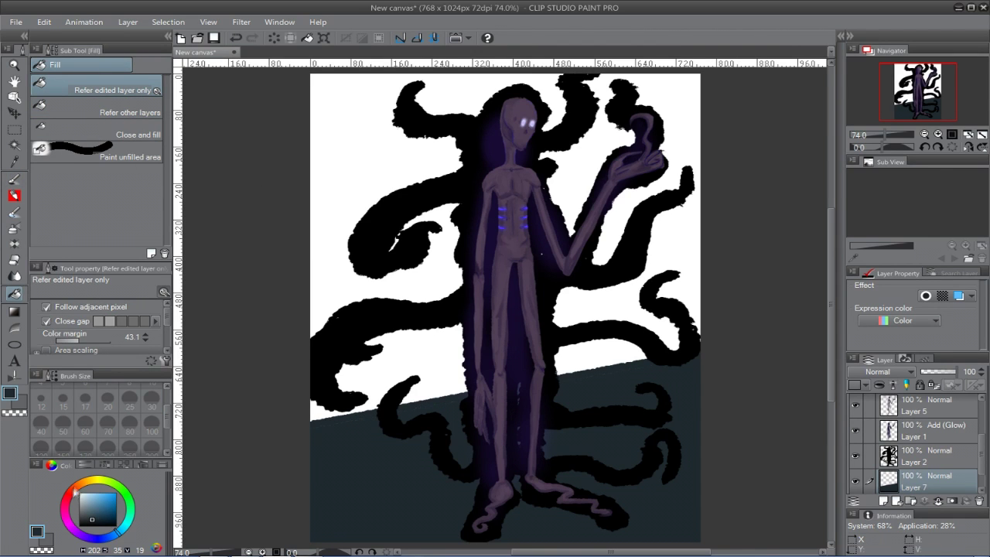
# - Fill the background above the ground line with brown
pyautogui.click(333, 270)
pyautogui.click(161, 465)
pyautogui.click(50, 475)
# - Try scattering black dots beside the upper tendrils with the Beau's Kirby Dots 2 brush
pyautogui.click(14, 210)
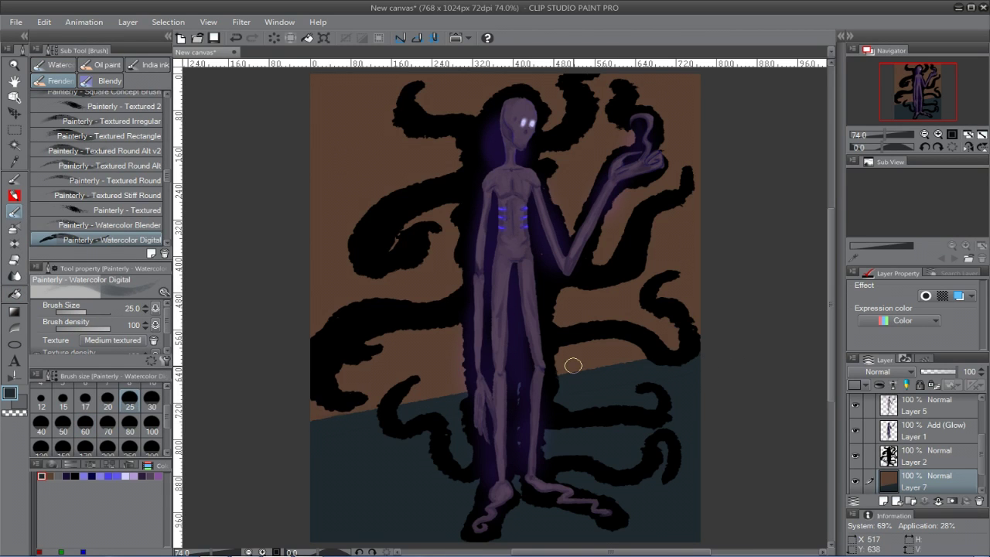
pyautogui.press('p')
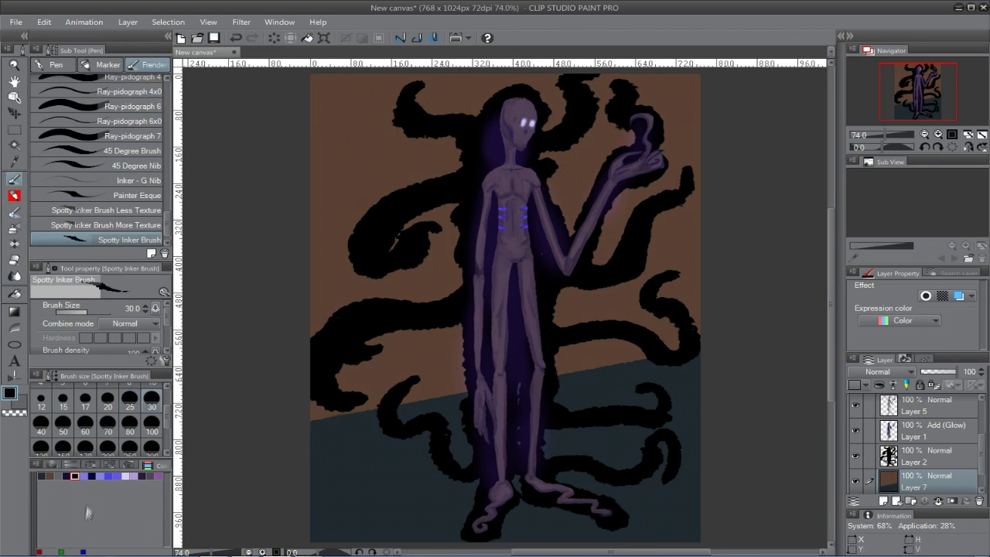
pyautogui.click(13, 247)
pyautogui.click(116, 152)
pyautogui.moveTo(446, 165); pyautogui.dragTo(383, 161)
pyautogui.click(236, 38)
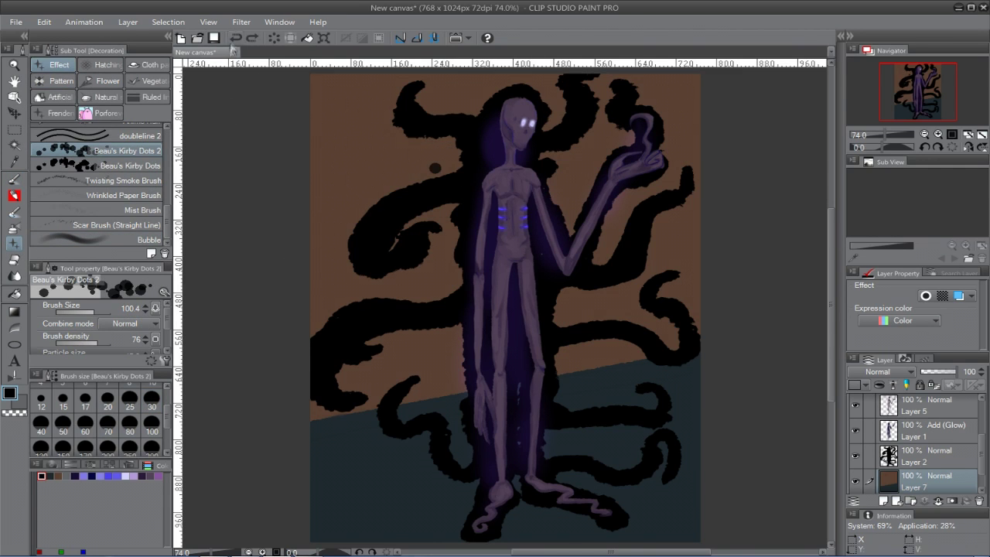
# - Scatter black Beau's Kirby Dots at size 72.6 around the large curled tendril, the topmost tendril and beside the shoulder
pyautogui.click(127, 166)
pyautogui.moveTo(406, 192); pyautogui.dragTo(336, 272)
pyautogui.moveTo(406, 85); pyautogui.dragTo(400, 80)
pyautogui.moveTo(590, 138); pyautogui.dragTo(599, 169)
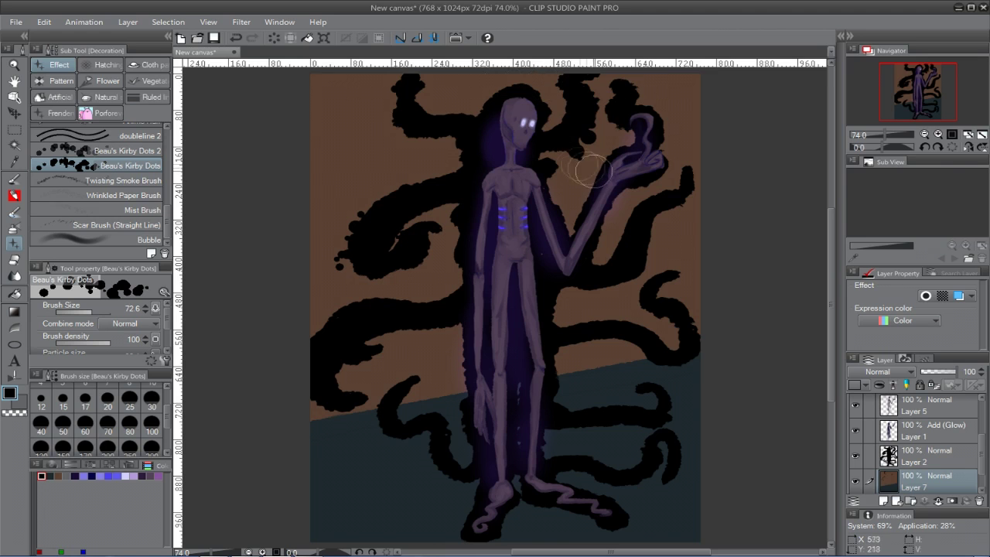
# - On Layer 2, scatter black dots around the tendrils near the raised hand and elbow and along the hanging-arm side
pyautogui.click(918, 463)
pyautogui.moveTo(682, 175); pyautogui.dragTo(679, 148)
pyautogui.moveTo(671, 198); pyautogui.dragTo(689, 205)
pyautogui.click(579, 290)
pyautogui.moveTo(396, 345); pyautogui.dragTo(374, 356)
pyautogui.moveTo(362, 405)
pyautogui.mouseDown()
pyautogui.moveTo(347, 442)
pyautogui.moveTo(402, 446)
pyautogui.mouseUp()
pyautogui.moveTo(409, 383); pyautogui.dragTo(396, 385)
pyautogui.moveTo(430, 349); pyautogui.dragTo(445, 350)
# - Scatter more black dots around the lower tendrils on the raised-arm side, above the head and around the upper tendrils
pyautogui.moveTo(564, 358); pyautogui.dragTo(623, 365)
pyautogui.moveTo(671, 402)
pyautogui.mouseDown()
pyautogui.moveTo(644, 409)
pyautogui.moveTo(673, 467)
pyautogui.moveTo(671, 500)
pyautogui.mouseUp()
pyautogui.click(561, 433)
pyautogui.moveTo(562, 434); pyautogui.dragTo(552, 439)
pyautogui.moveTo(670, 337); pyautogui.dragTo(690, 265)
pyautogui.moveTo(517, 85); pyautogui.dragTo(475, 96)
pyautogui.moveTo(451, 105); pyautogui.dragTo(419, 98)
pyautogui.click(388, 102)
pyautogui.click(460, 161)
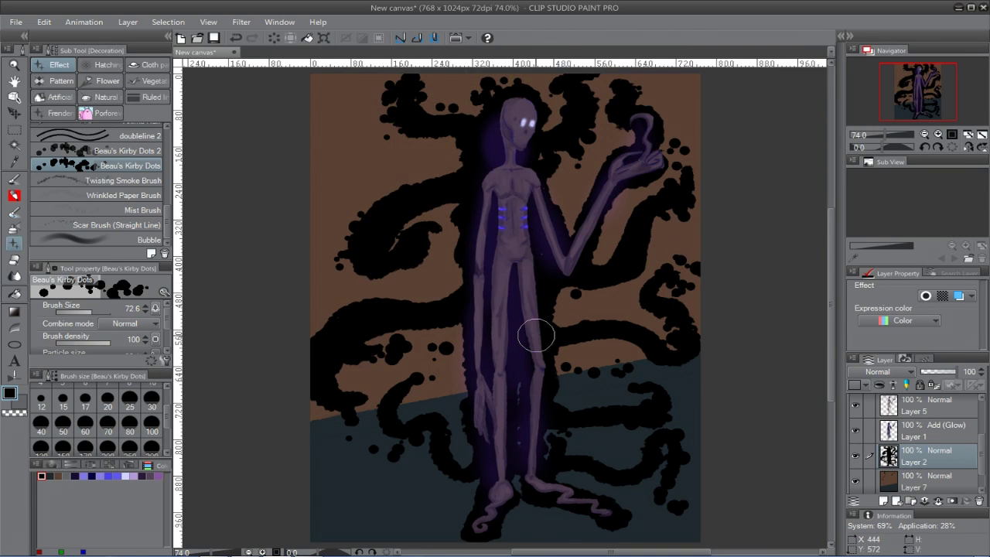
# - On Layer 4, scatter black dots over the raised arm, thighs and lower legs, undoing those on the chest
pyautogui.moveTo(981, 455); pyautogui.dragTo(981, 415)
pyautogui.click(929, 411)
pyautogui.moveTo(577, 269); pyautogui.dragTo(584, 221)
pyautogui.moveTo(457, 289); pyautogui.dragTo(515, 377)
pyautogui.moveTo(504, 170); pyautogui.dragTo(516, 203)
pyautogui.click(500, 188)
pyautogui.hotkey('ctrl', 'z')
pyautogui.hotkey('ctrl', 'z')
pyautogui.moveTo(556, 422); pyautogui.dragTo(534, 461)
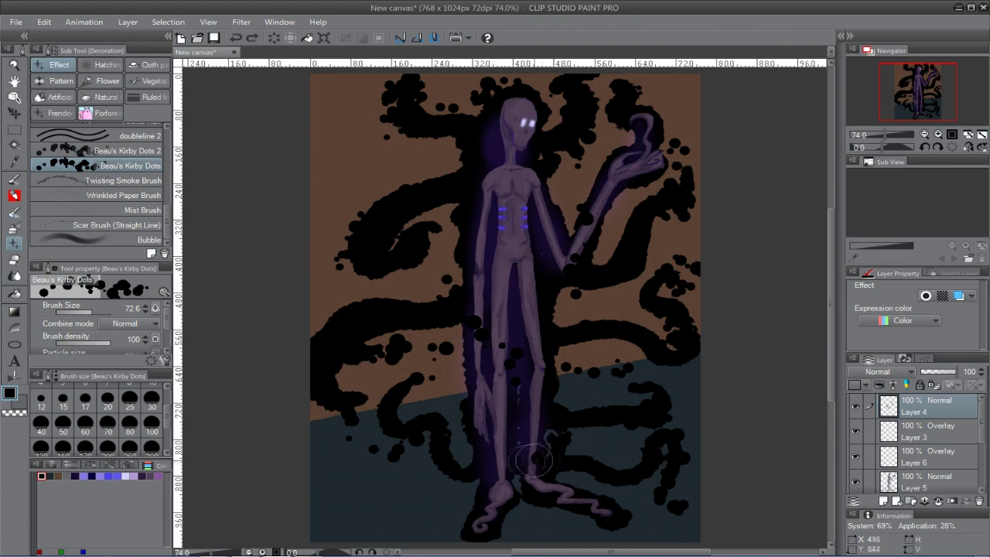
# - Select the Paper layer at the bottom of the layer stack
pyautogui.scroll(-5, 920, 449)
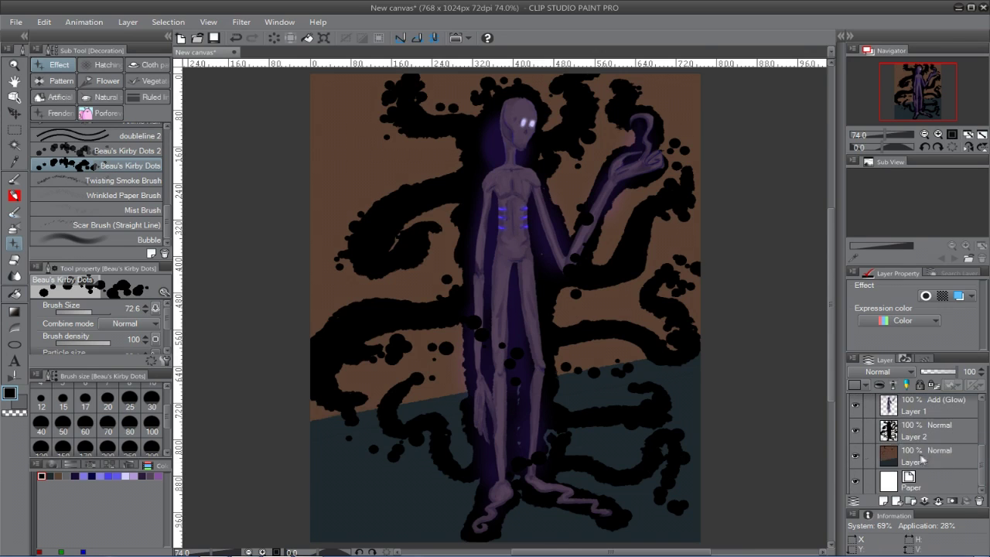
pyautogui.click(921, 456)
pyautogui.click(916, 480)
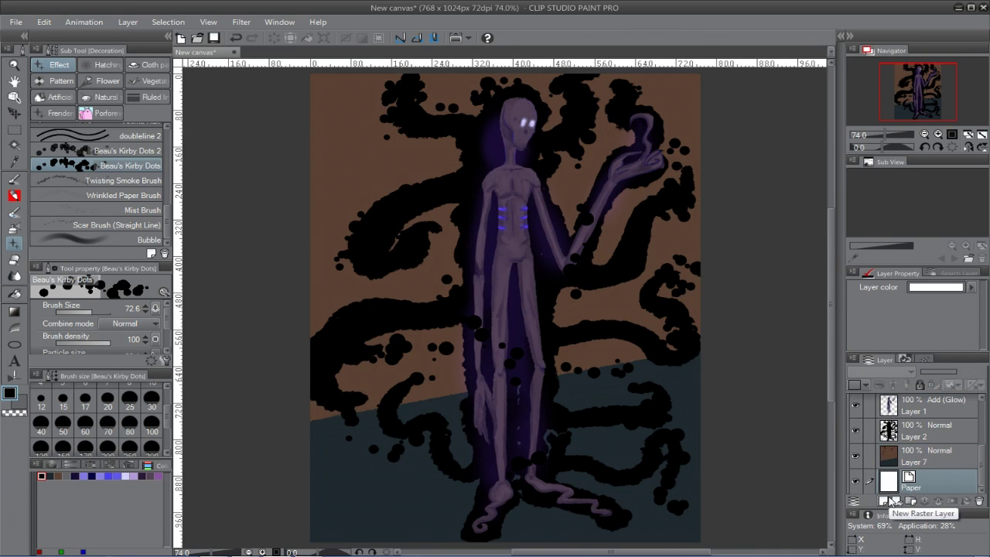